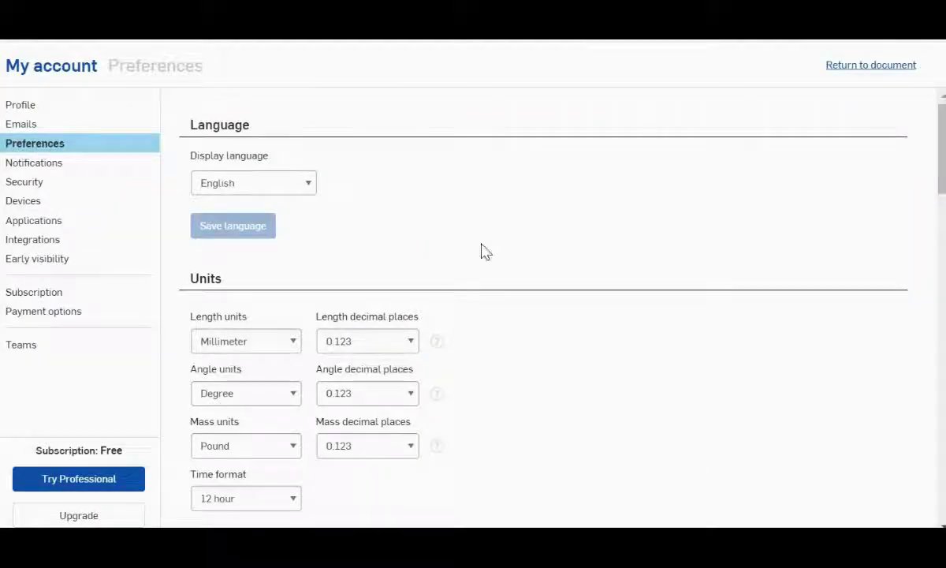
Keep Millimeter as the length unit and Degree as the angle unit.
scroll(402, 228, down, 3)
scroll(403, 228, up, 1)
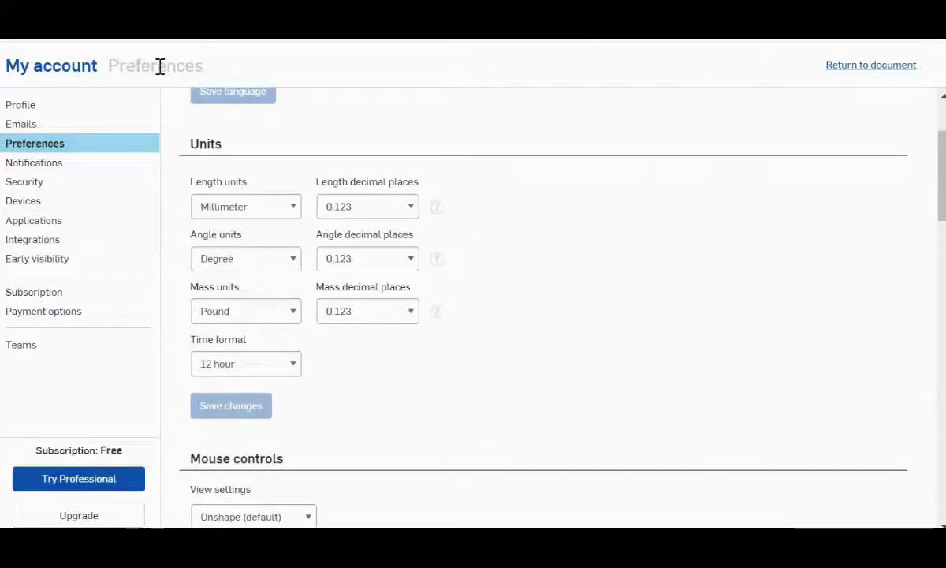
click(229, 210)
click(232, 214)
click(239, 261)
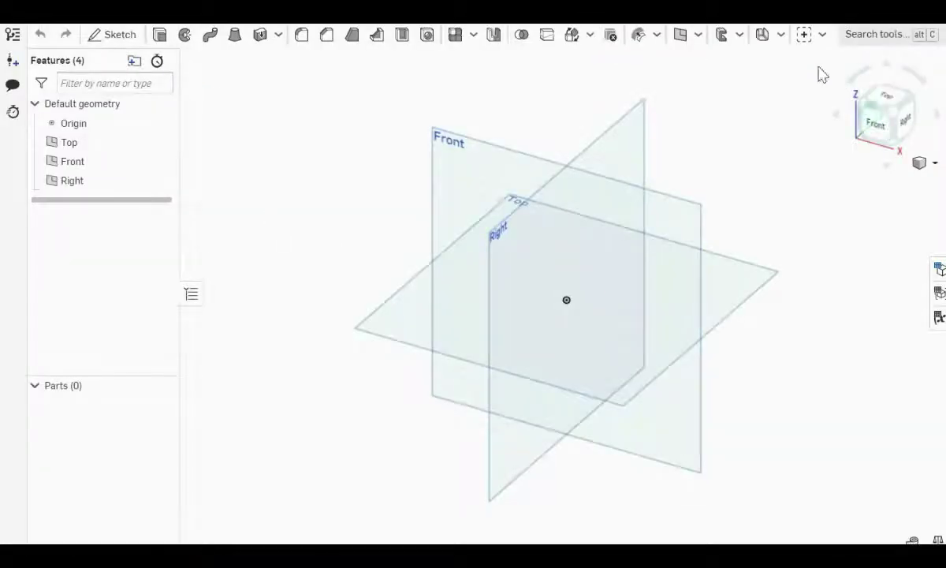
click(822, 35)
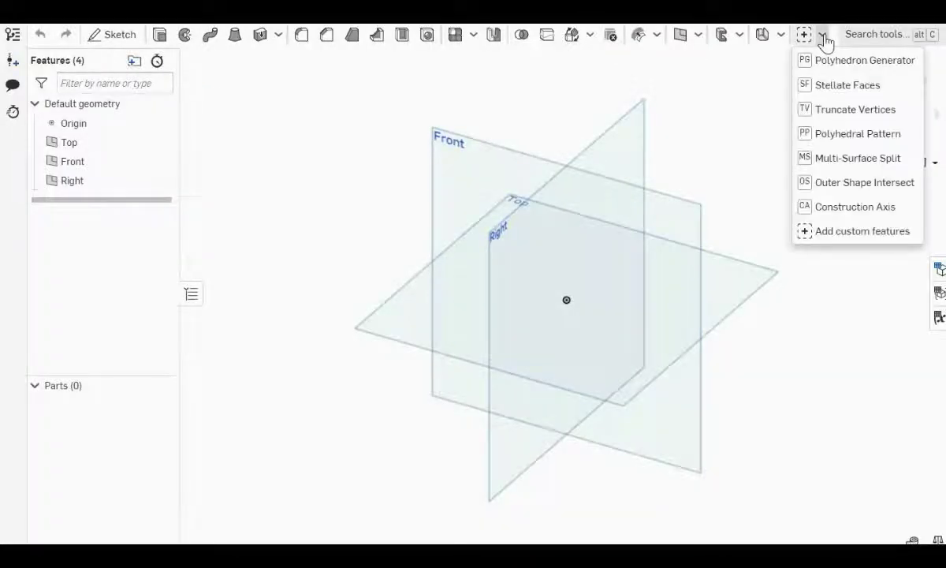
click(834, 233)
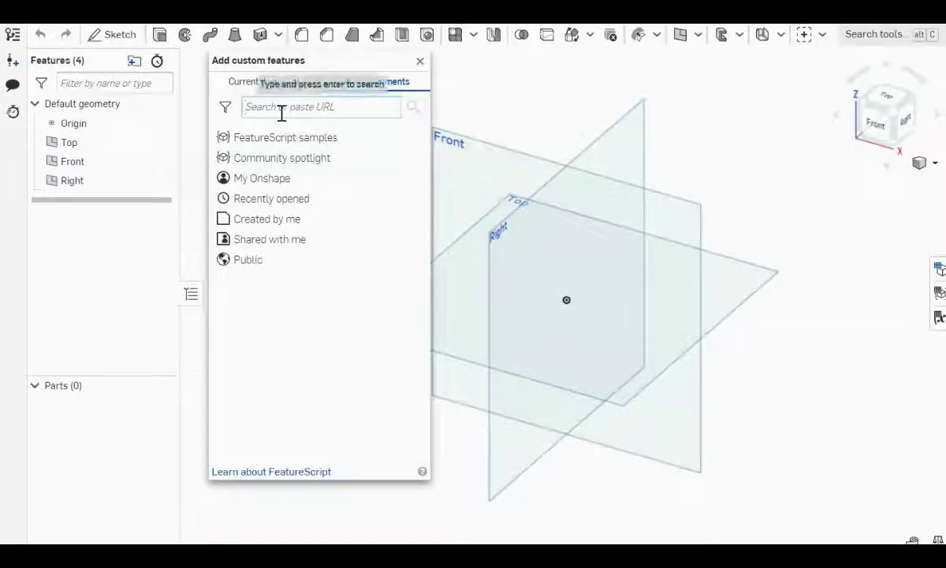
text(di)
text(scusss)
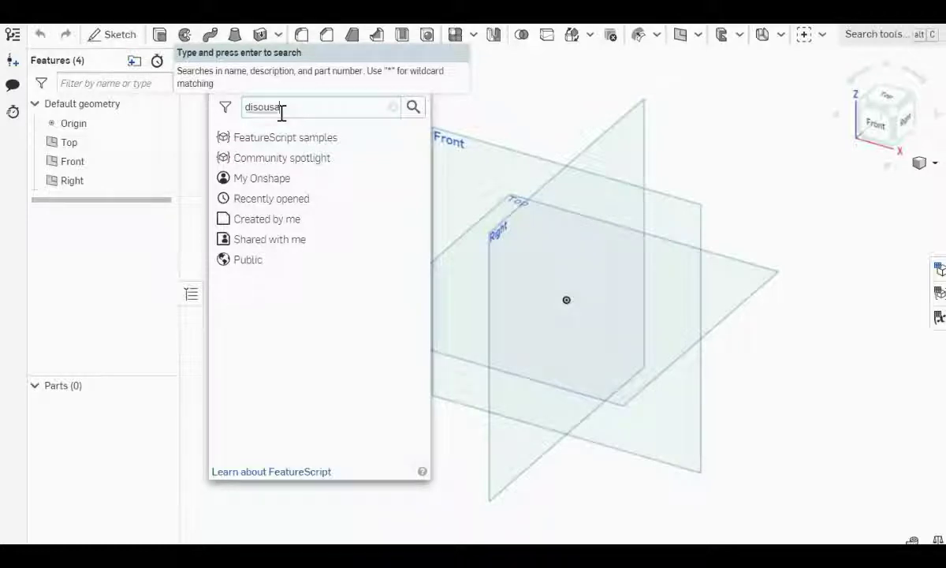
text( tools)
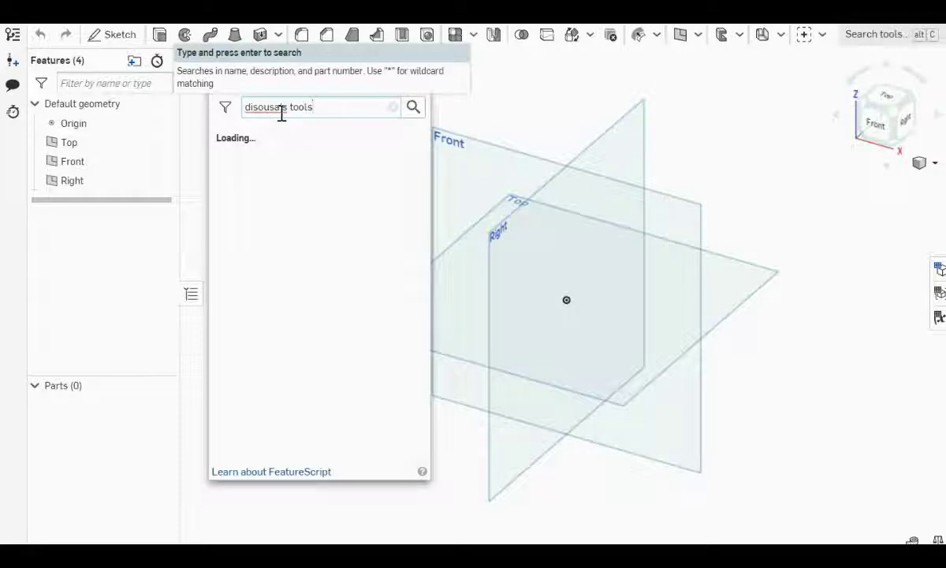
click(346, 139)
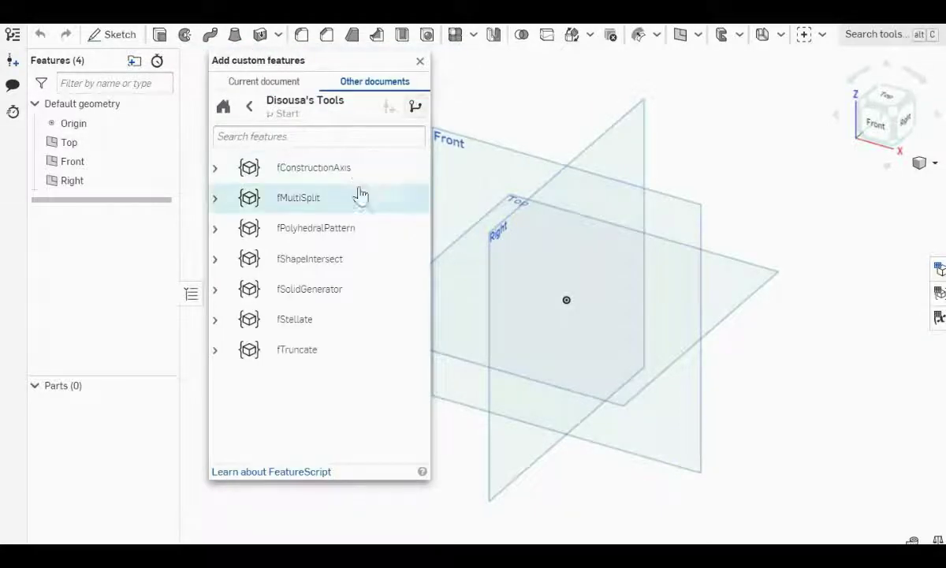
click(420, 63)
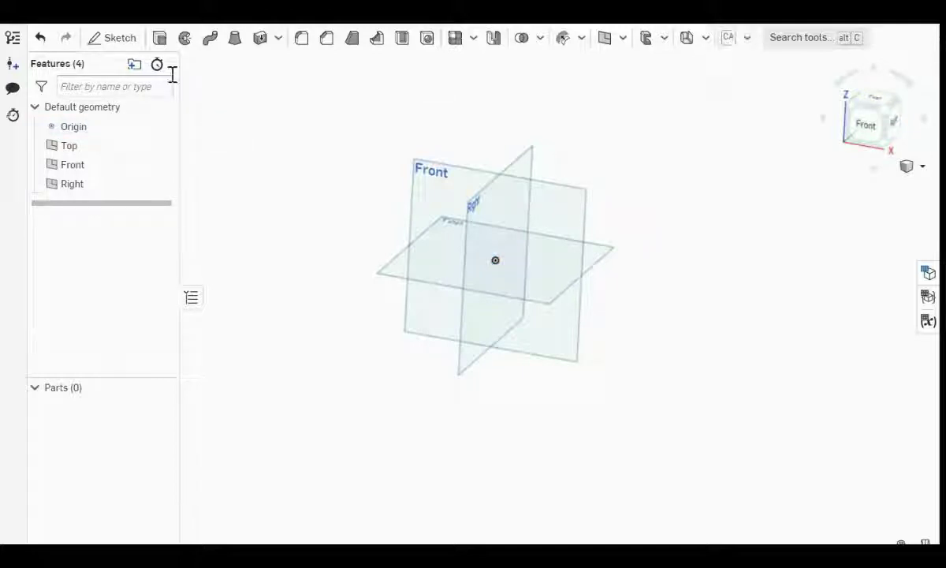
Create a Polyhedron Generator Cube with 59 mm edge length placed at the origin.
click(746, 41)
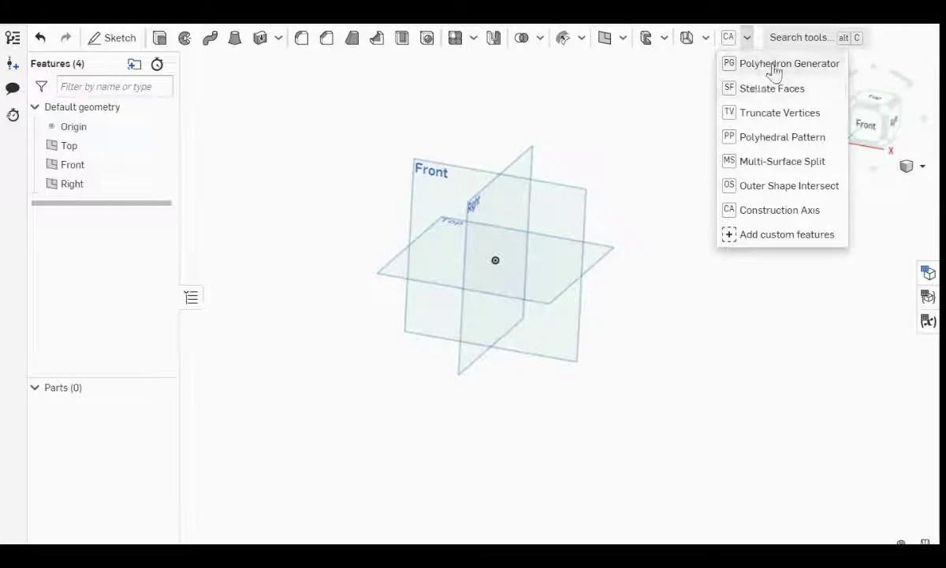
click(772, 66)
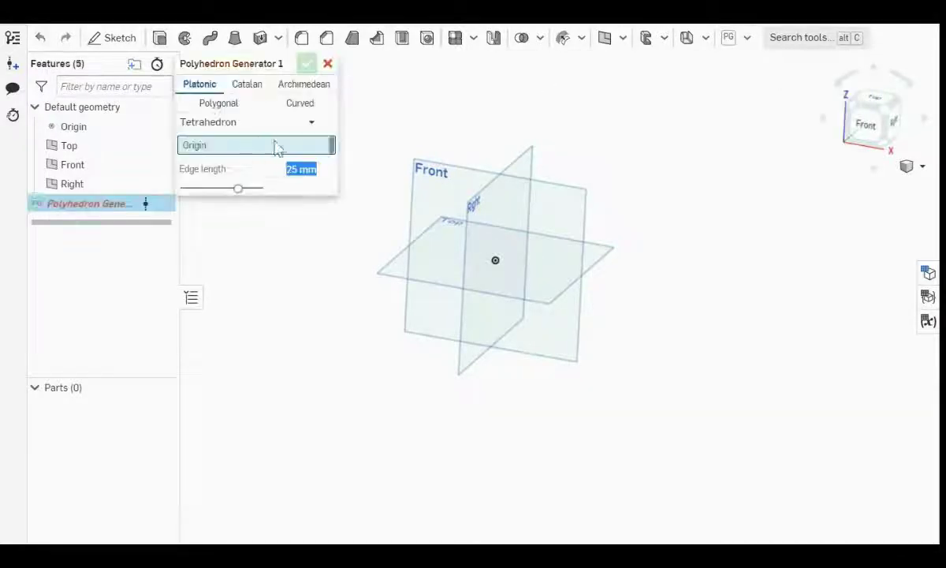
click(298, 125)
click(223, 165)
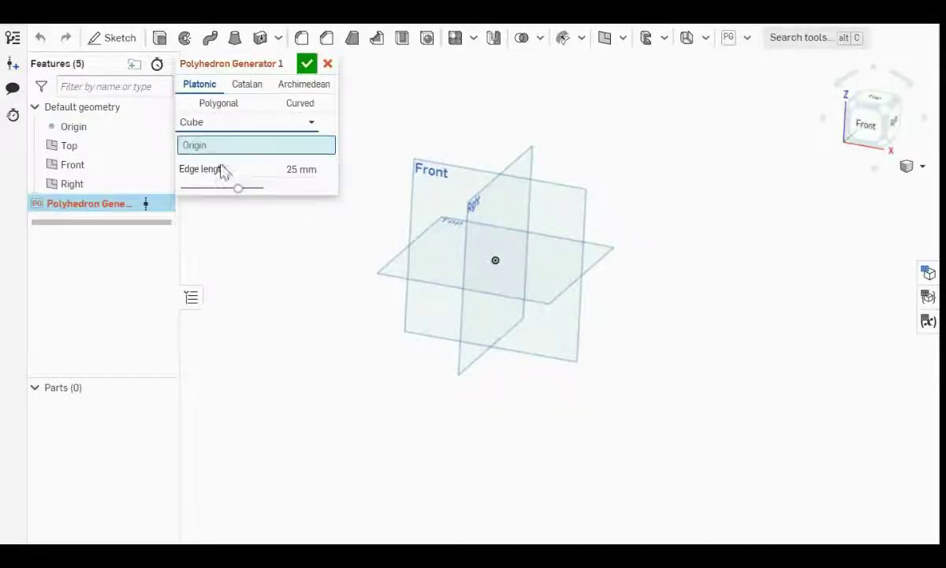
click(302, 171)
text(59)
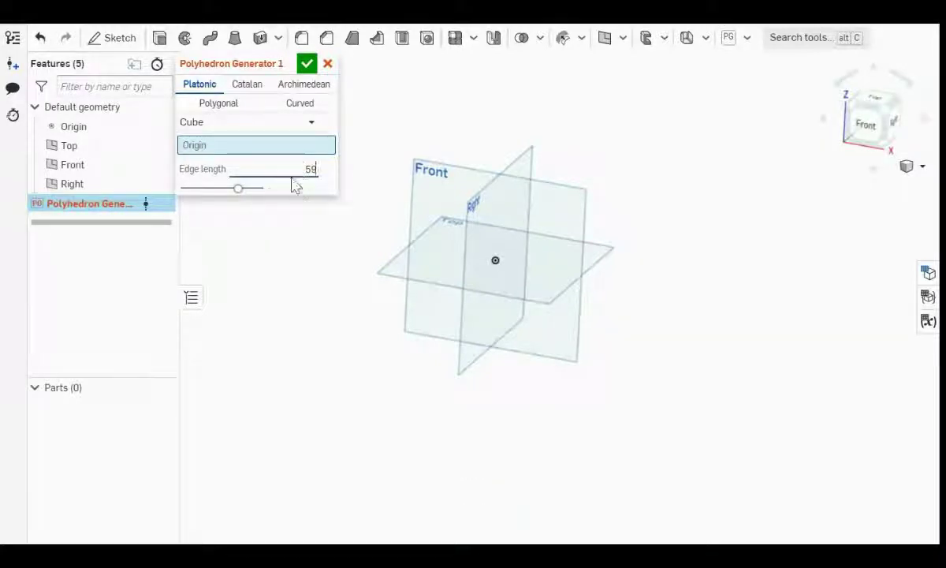
click(253, 149)
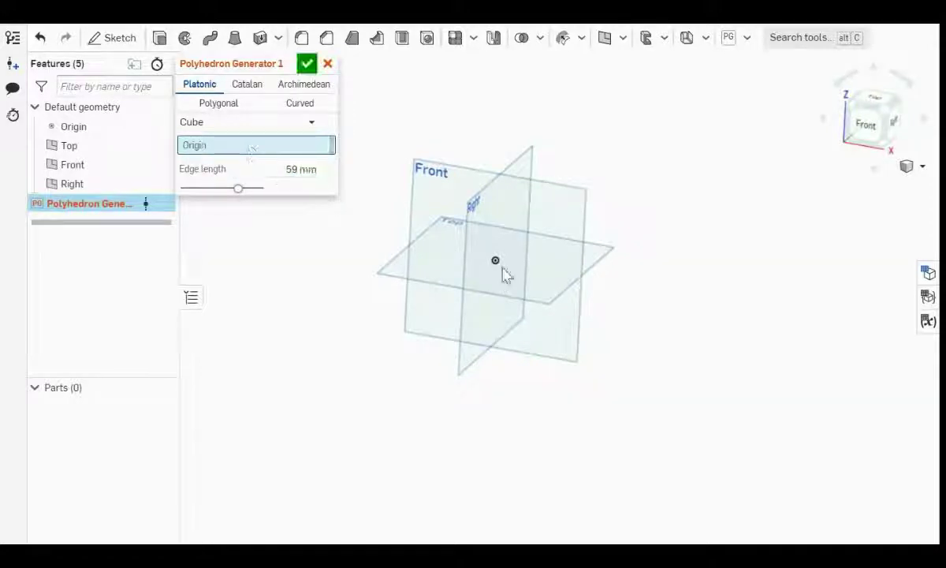
click(497, 265)
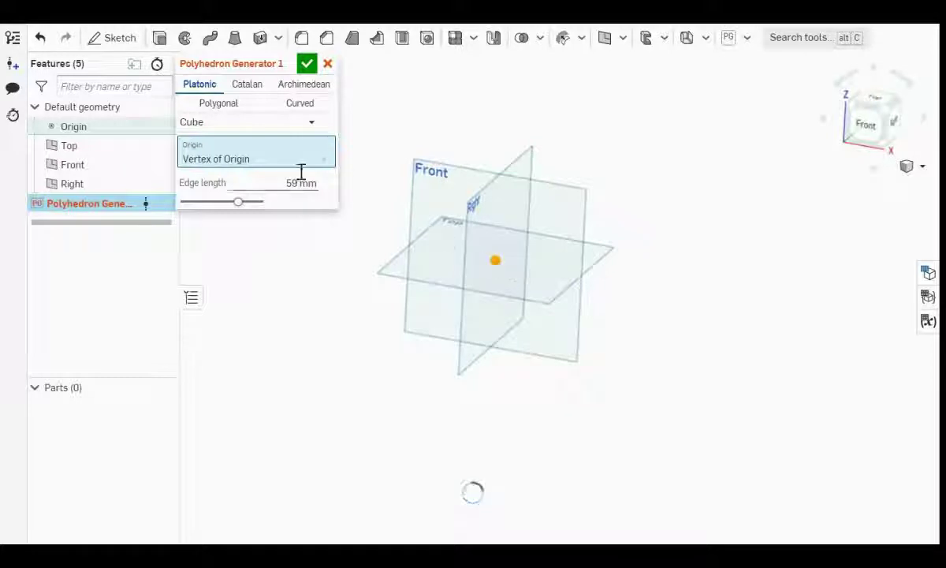
Cancel the Polyhedron Generator and draw a centre-point rectangle at the origin on the Front plane.
click(327, 63)
click(109, 39)
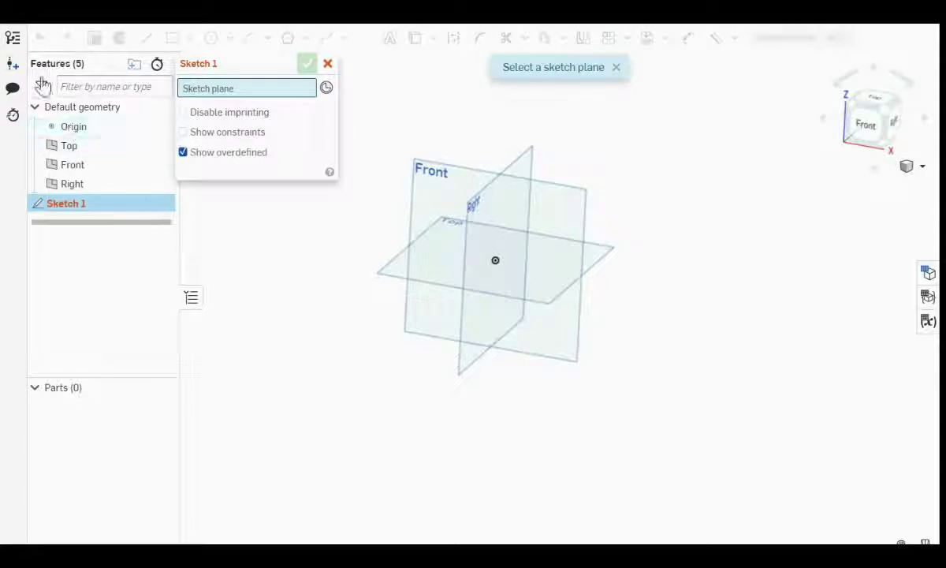
click(92, 166)
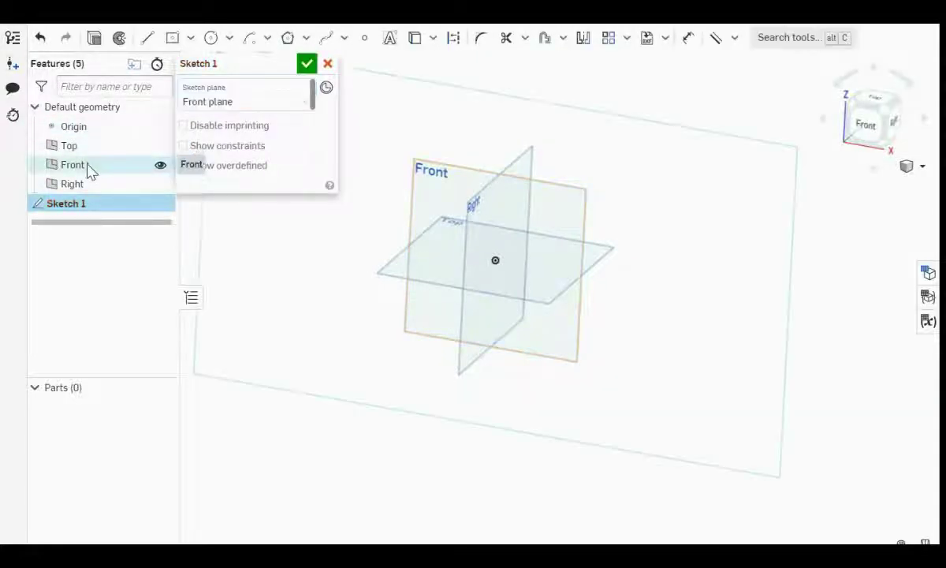
click(173, 38)
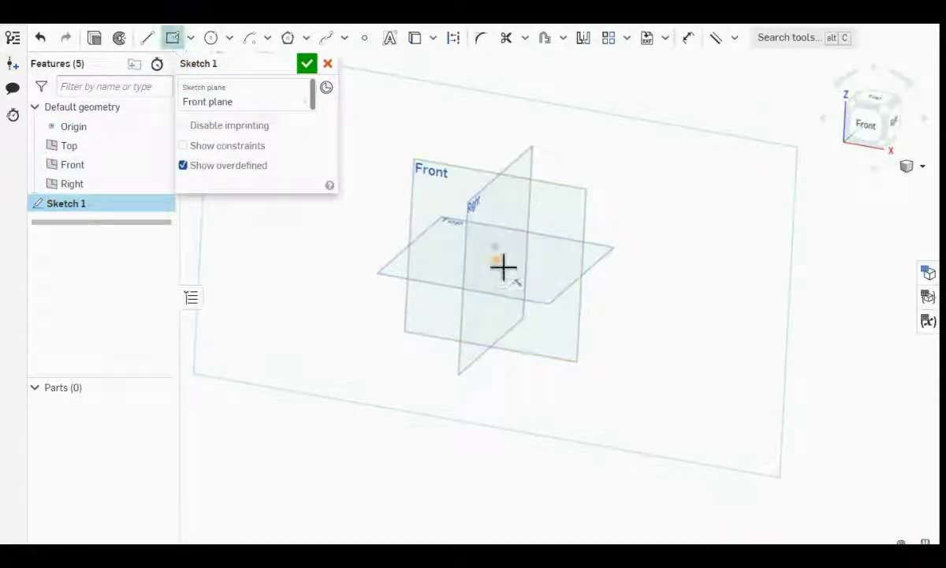
click(495, 260)
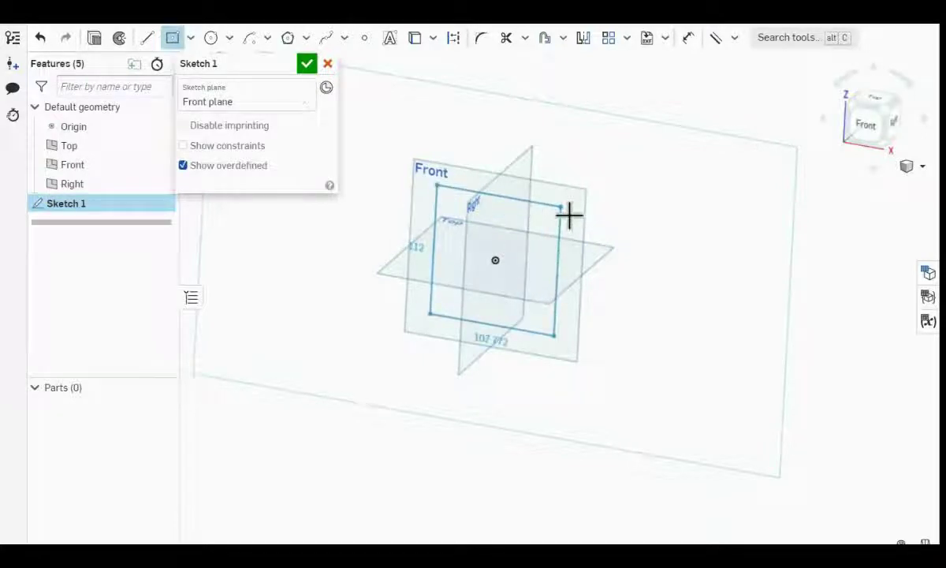
click(565, 205)
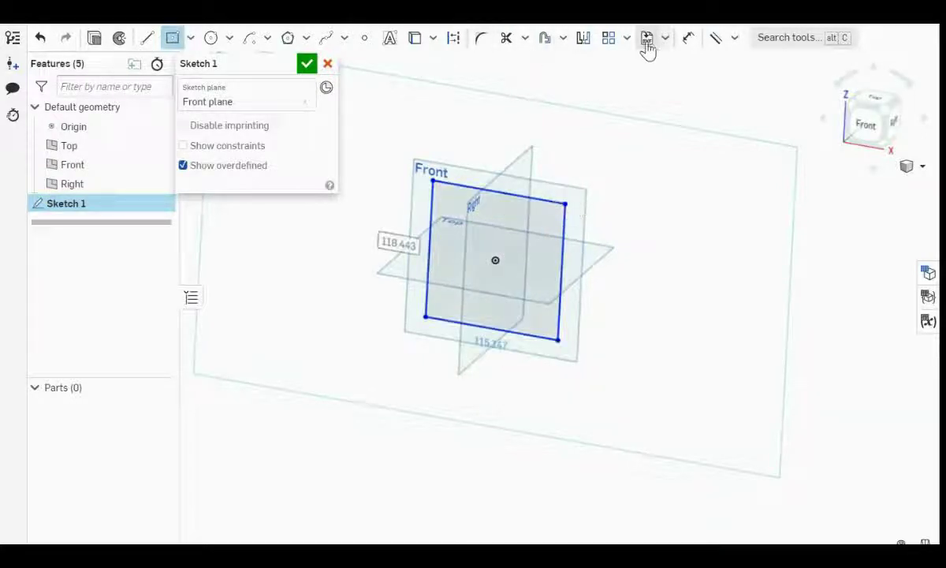
Dimension the rectangle width to 59, make its edges Equal, and finish Sketch 1.
click(688, 38)
click(517, 195)
click(497, 150)
text(5)
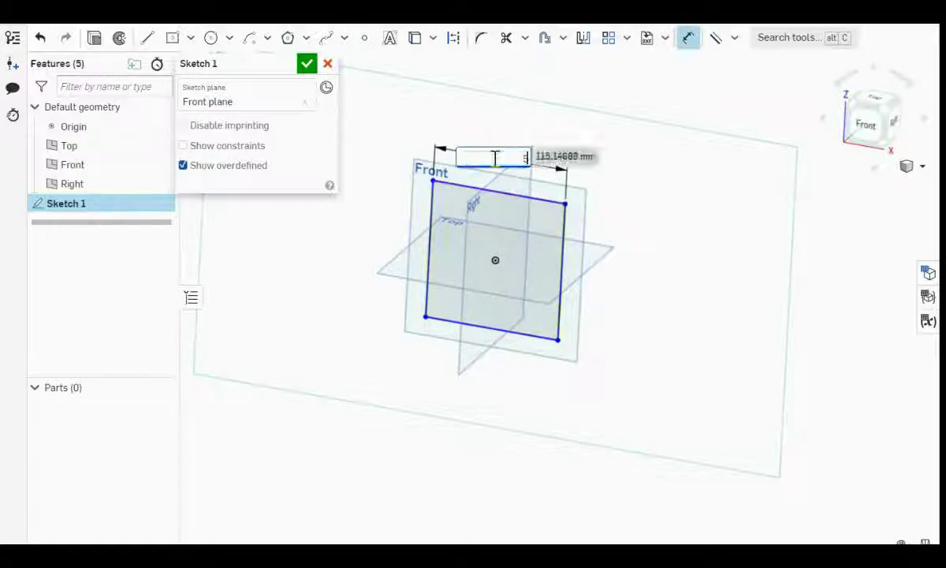
text(9)
key(Return)
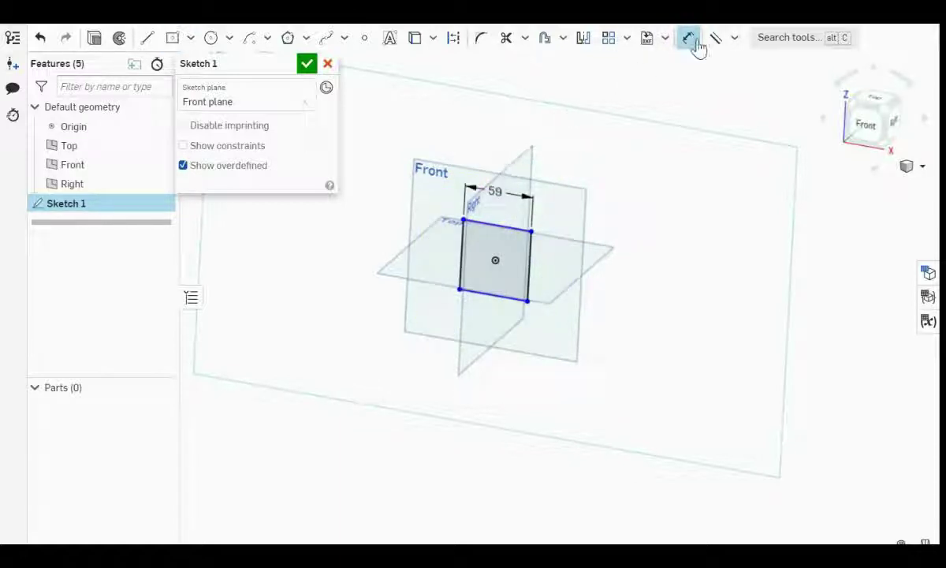
click(688, 38)
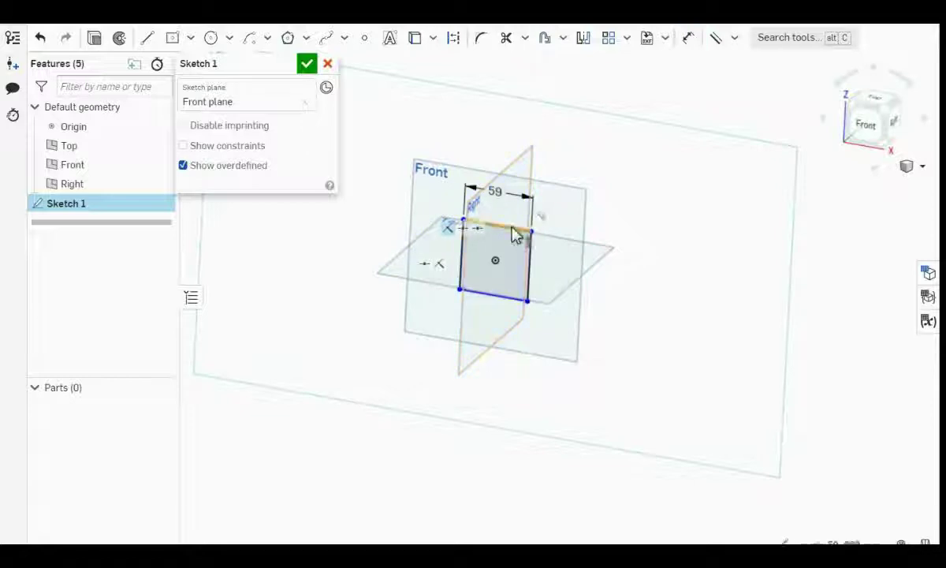
click(734, 40)
click(749, 237)
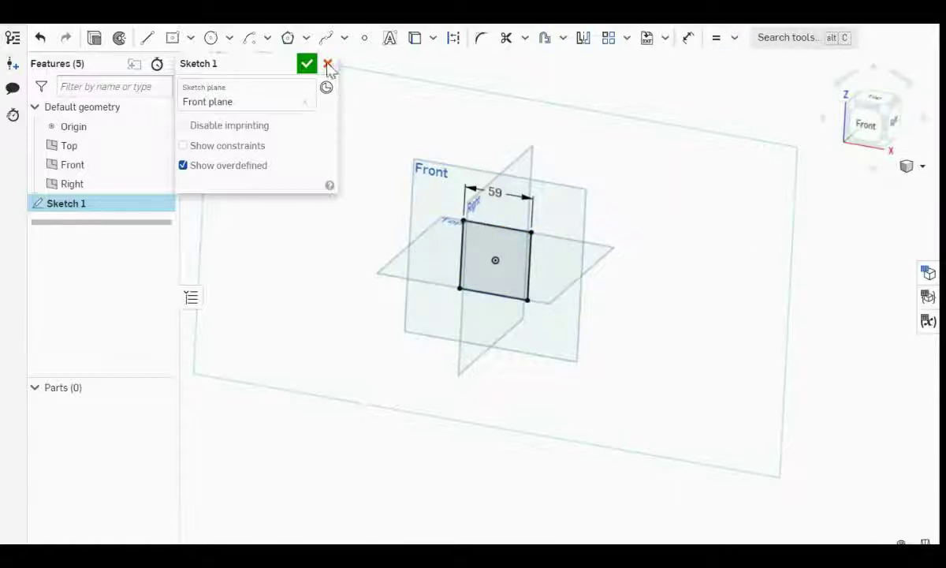
click(307, 63)
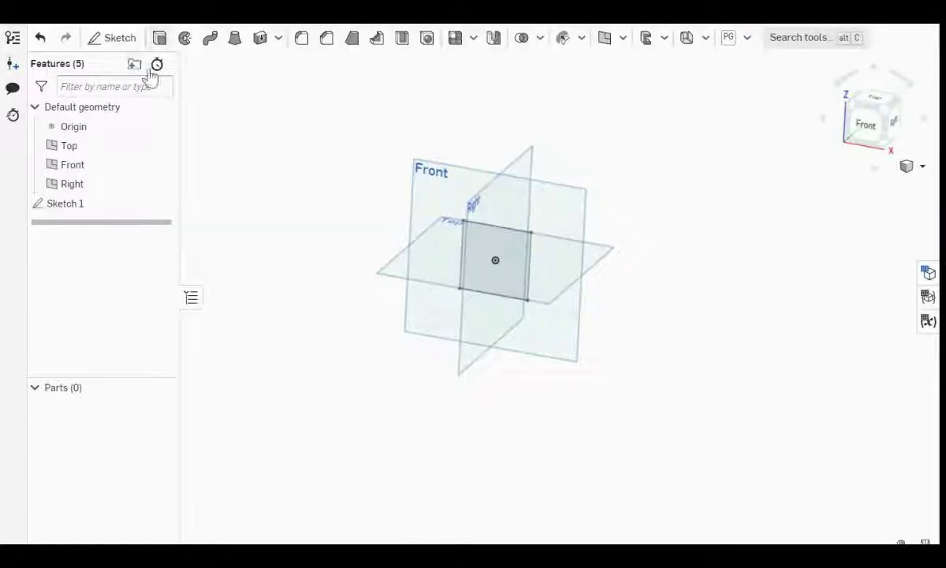
Extrude Sketch 1 symmetrically to a 59 mm depth, forming cube Part 1.
click(160, 38)
click(75, 199)
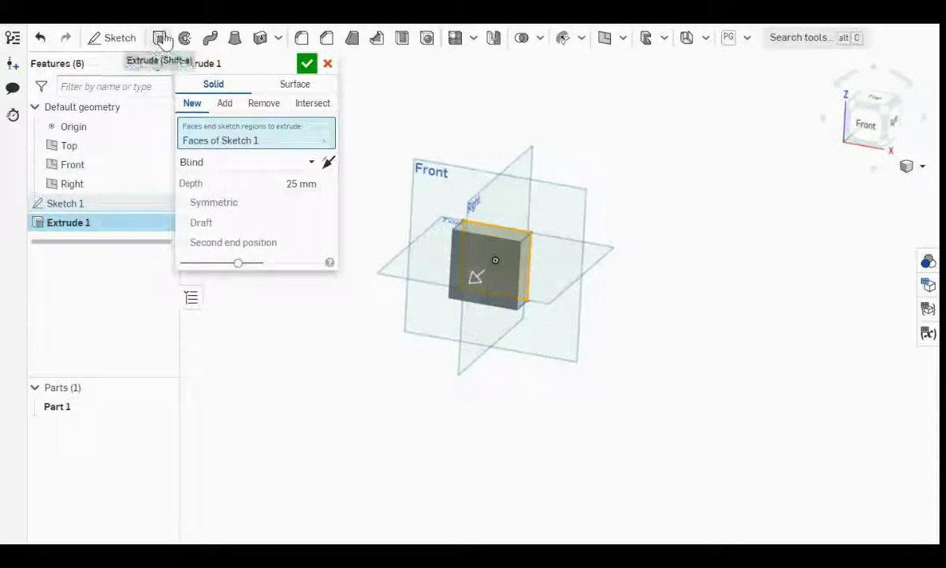
click(298, 182)
text(50)
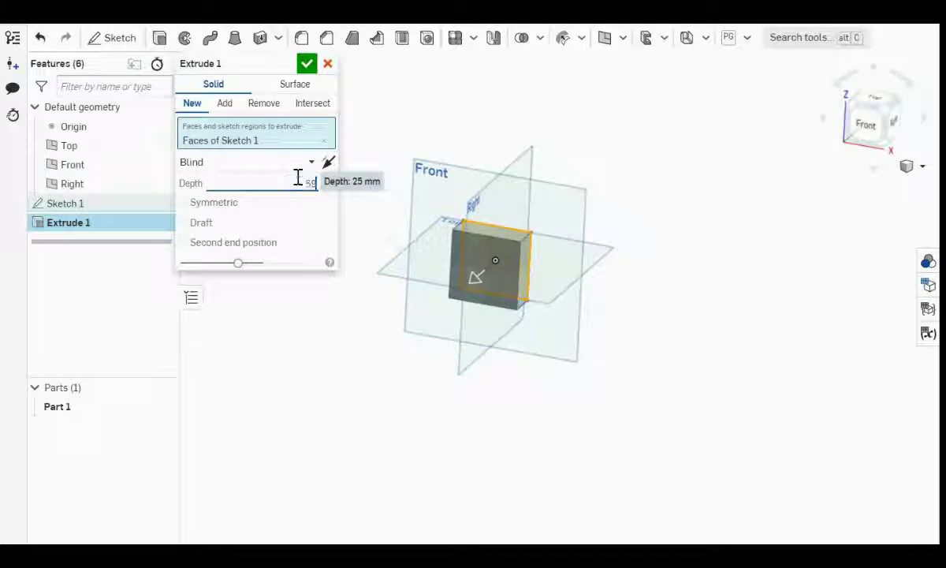
click(183, 202)
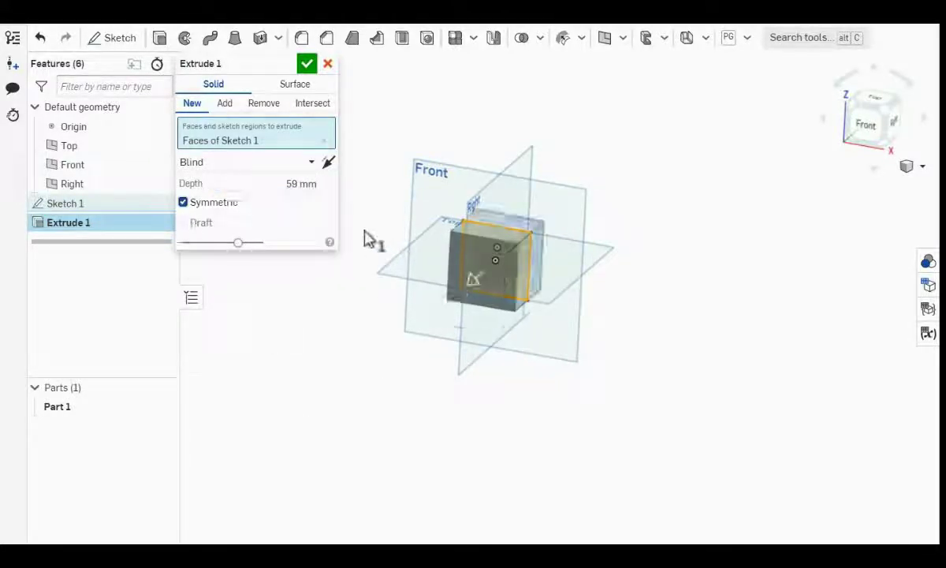
click(307, 63)
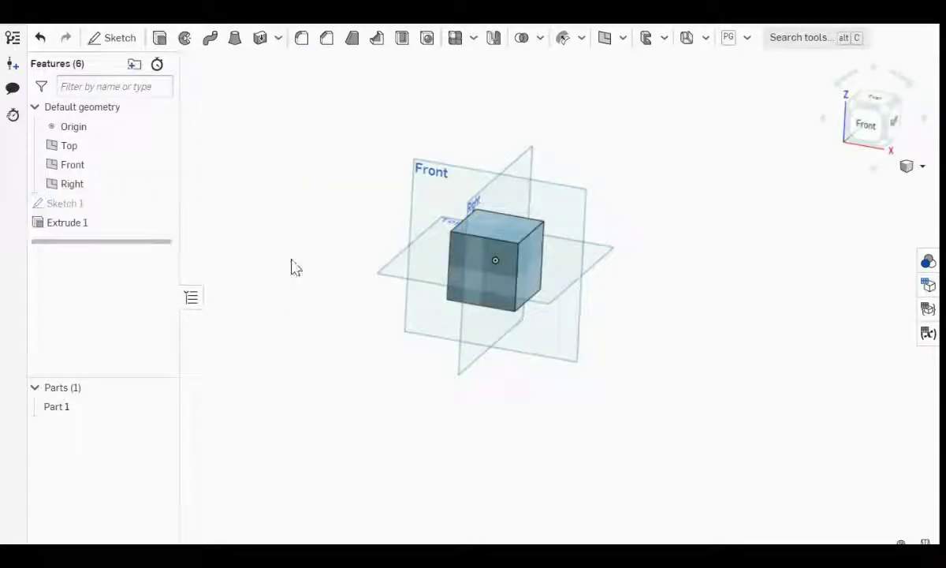
Start a Construction Axis feature referencing the Top plane with 40 mm axis length.
click(747, 40)
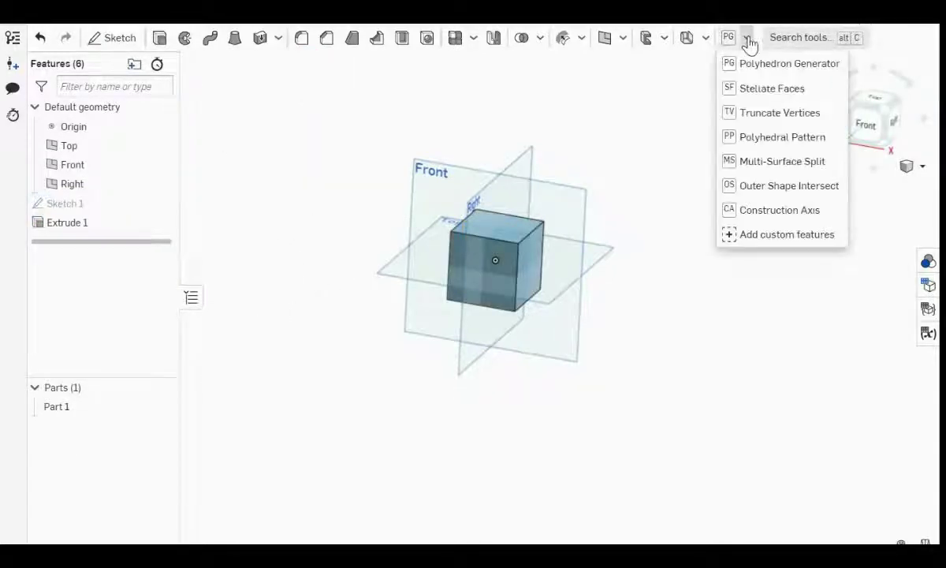
click(765, 212)
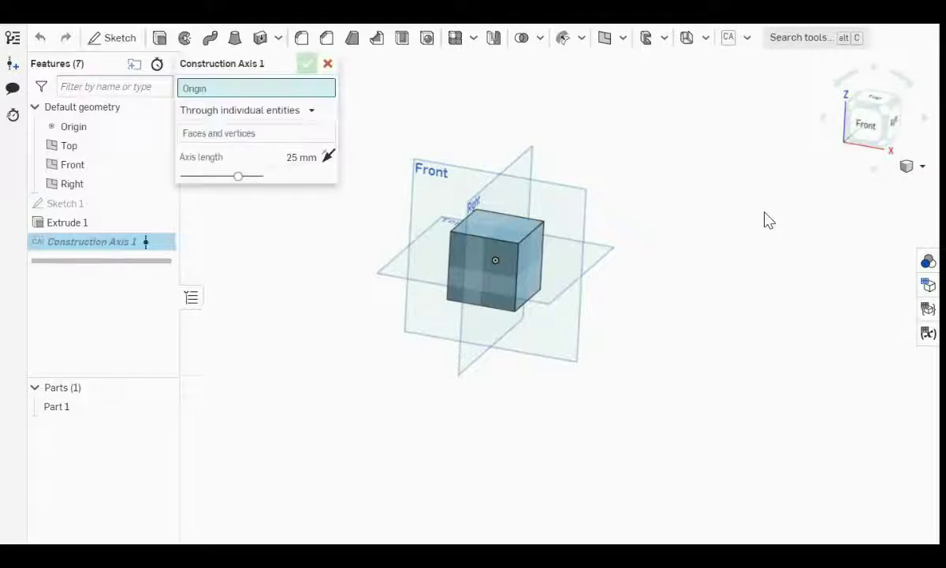
click(142, 145)
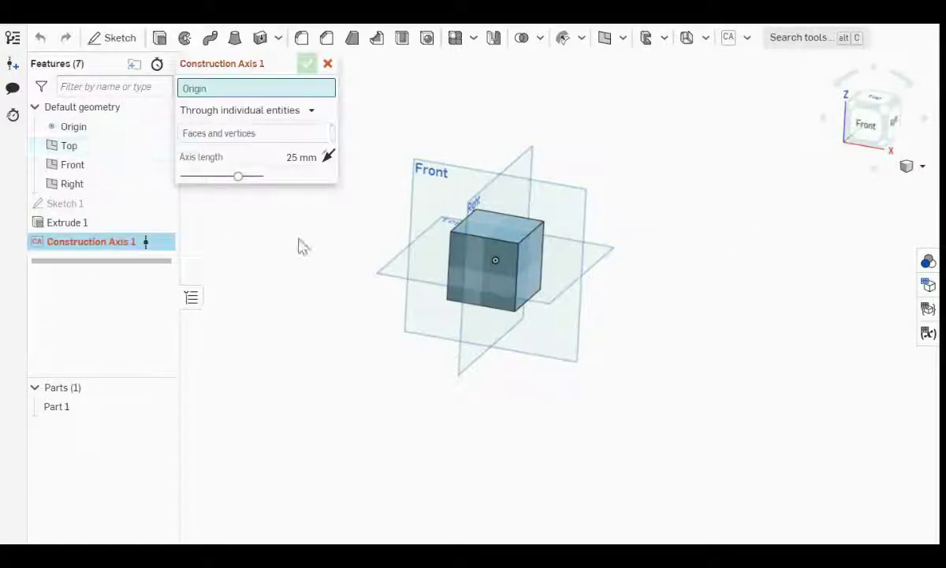
right_drag(570, 342, 543, 262)
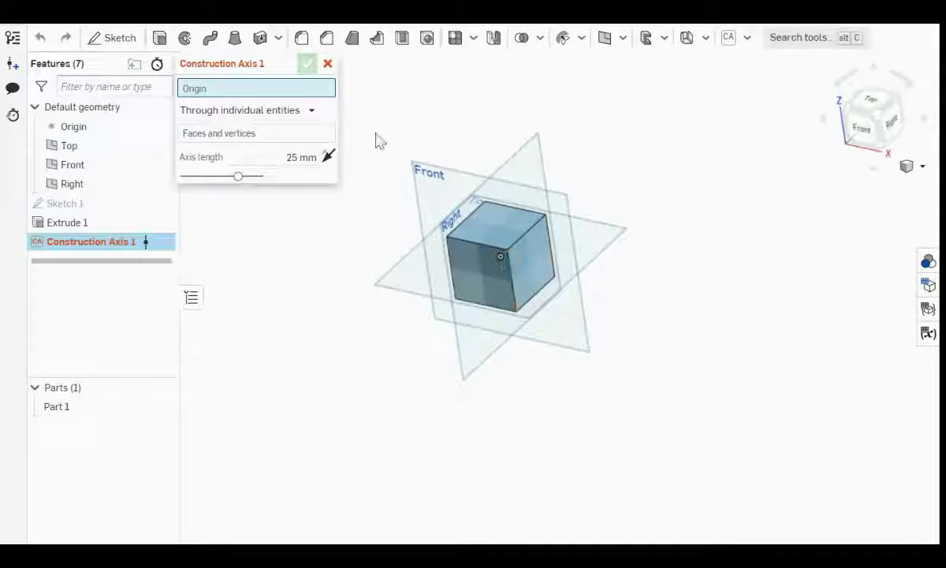
click(299, 156)
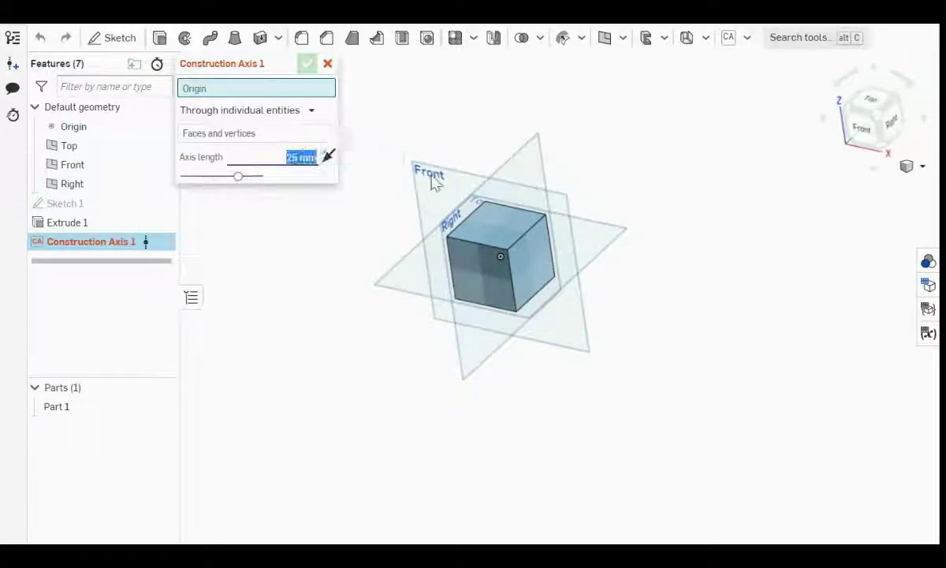
text(40)
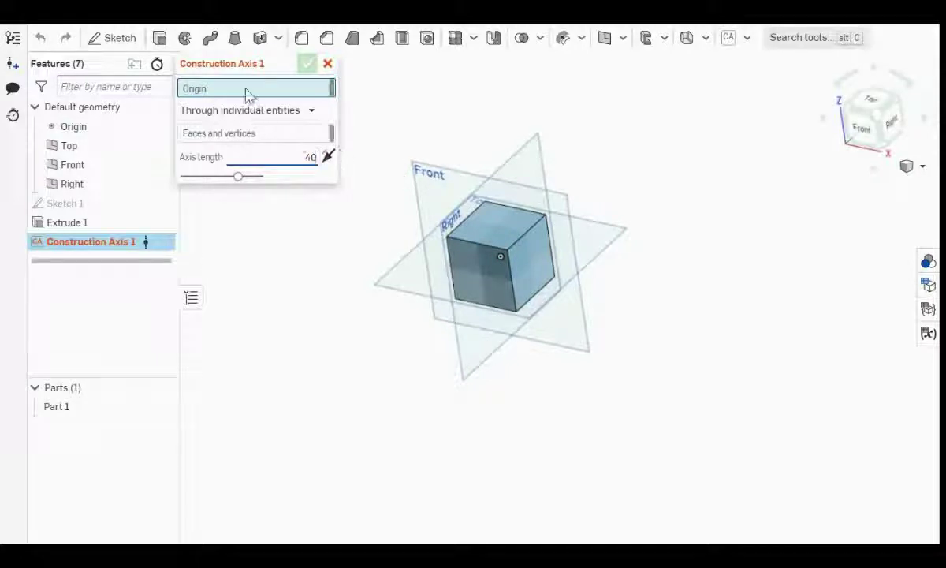
Run the axes from the Origin through the faces of Part 1 and confirm.
click(77, 128)
click(238, 156)
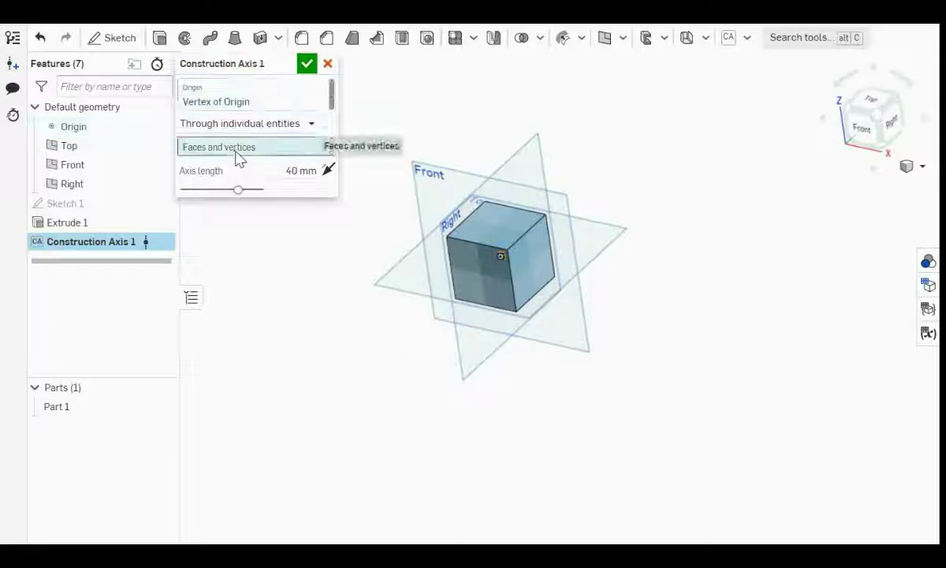
click(289, 124)
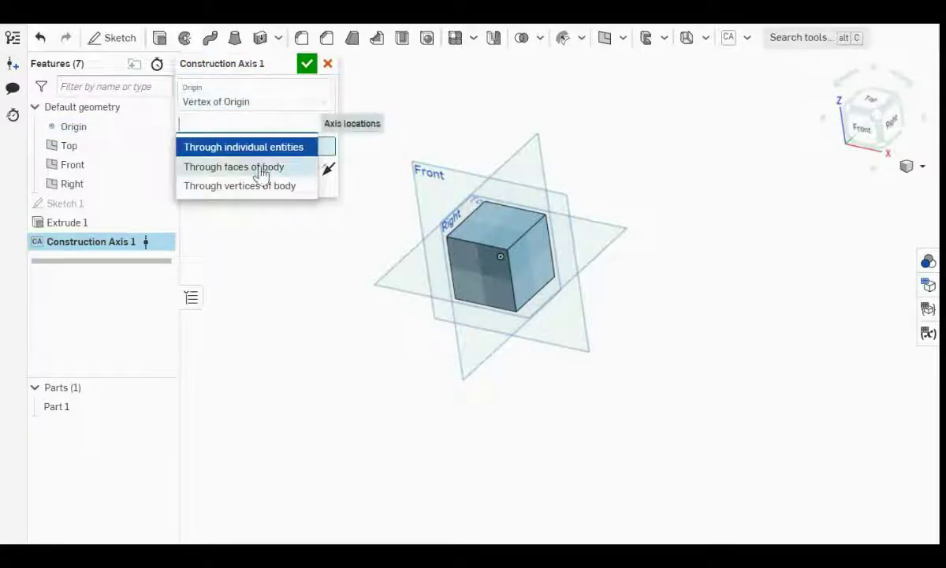
click(263, 169)
click(237, 150)
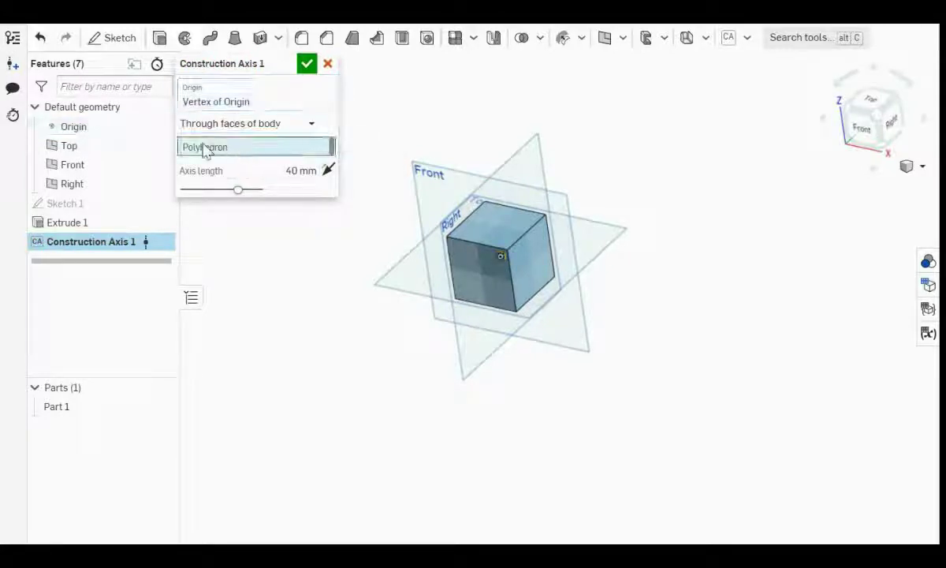
click(510, 217)
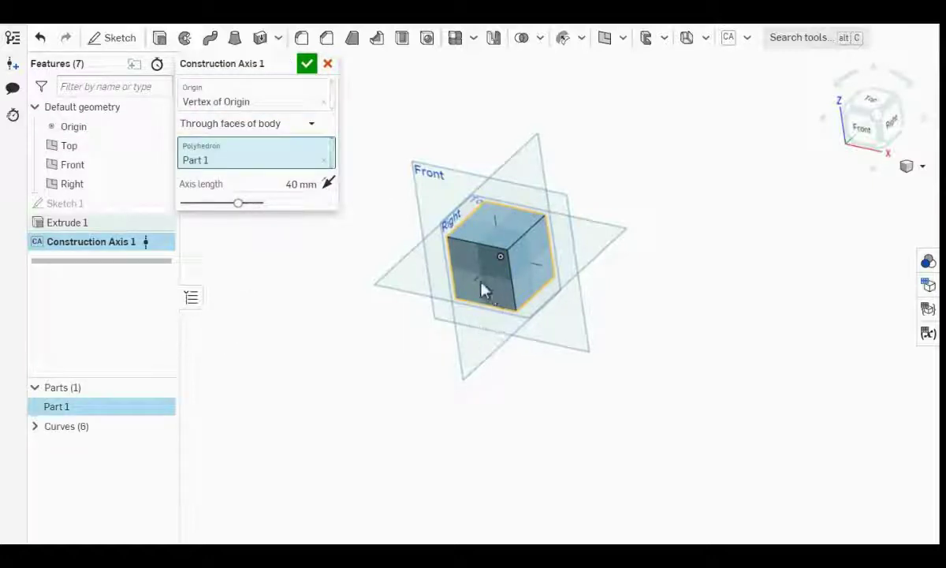
scroll(493, 245, up, 5)
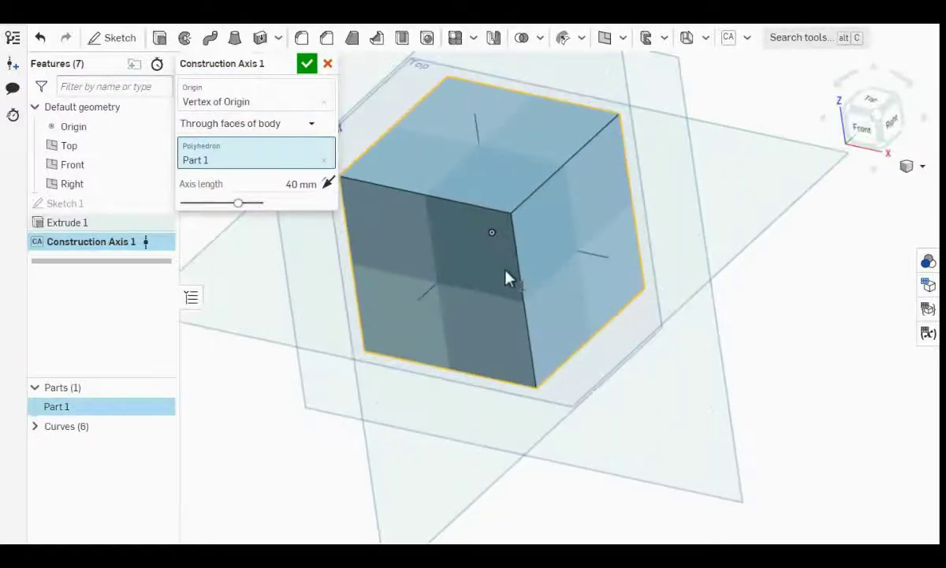
click(307, 63)
right_drag(524, 386, 544, 364)
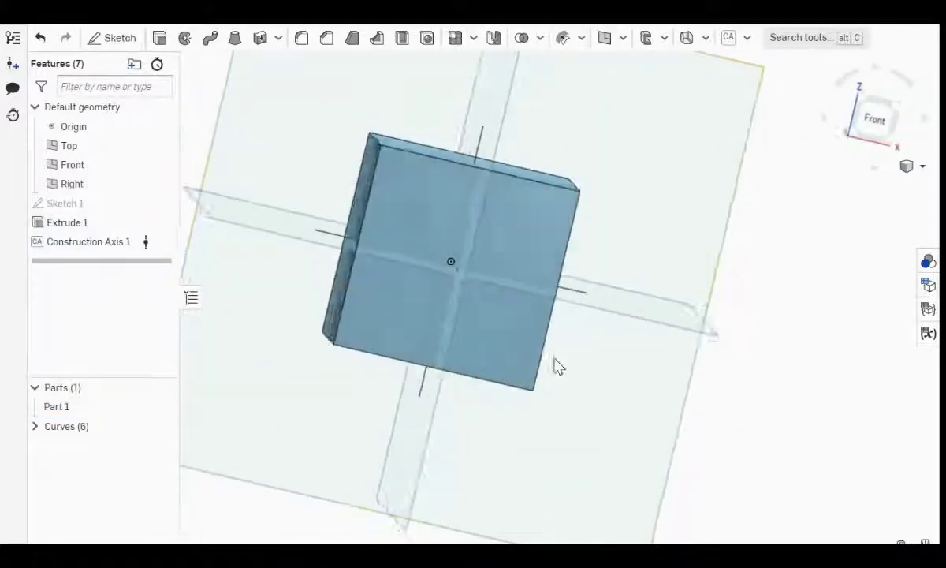
Start Sketch 2 on the Front plane and draw a multi-point line above the cube's top edge.
click(60, 163)
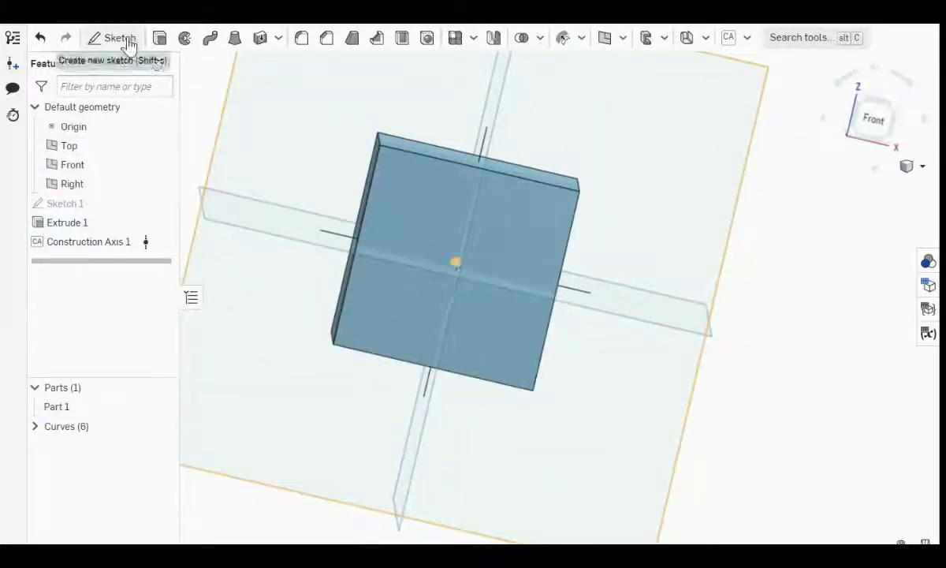
click(129, 41)
scroll(650, 177, down, 3)
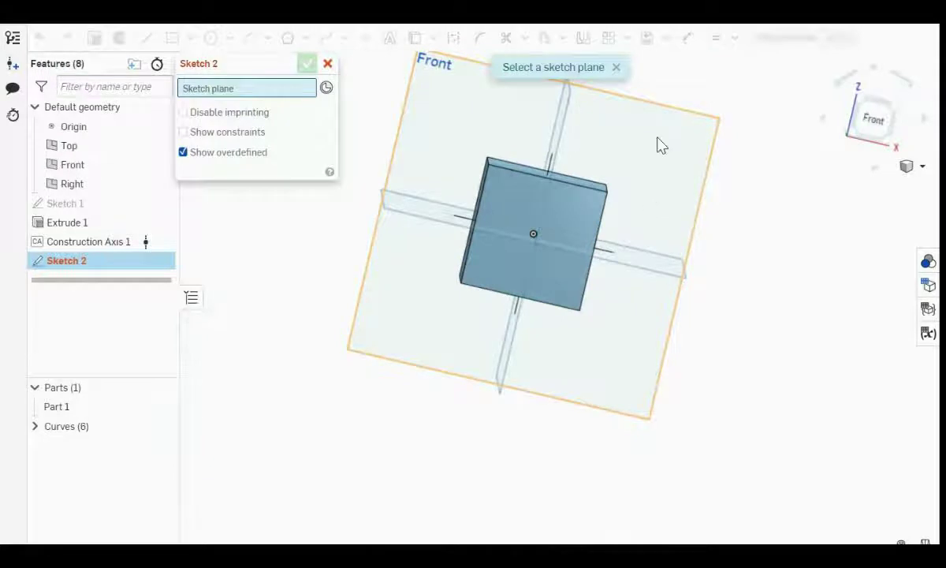
click(661, 144)
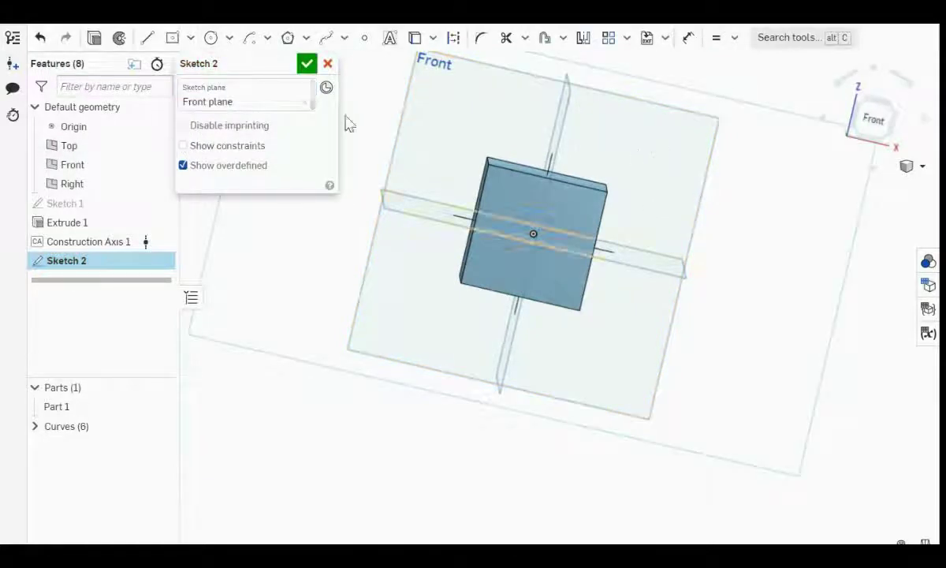
click(147, 38)
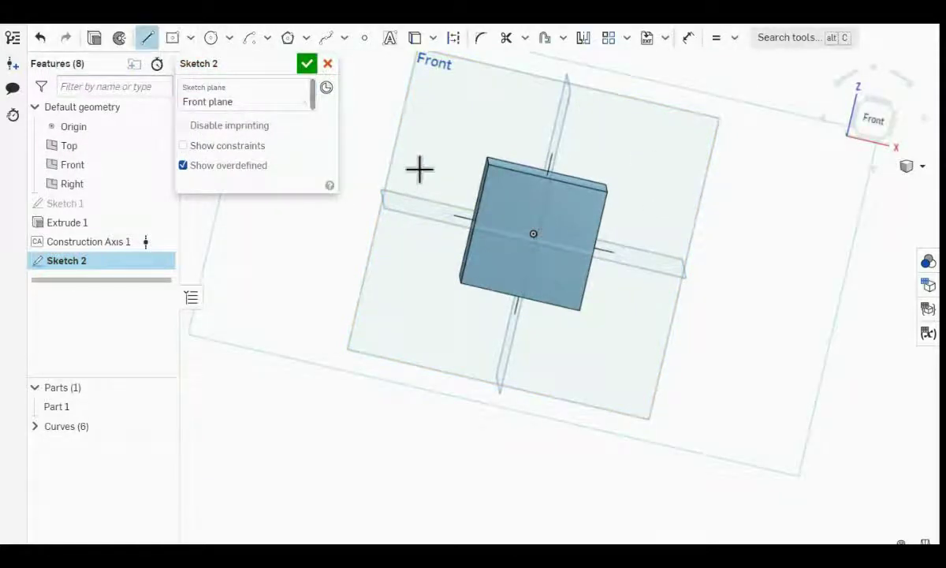
key(n)
scroll(565, 277, up, 5)
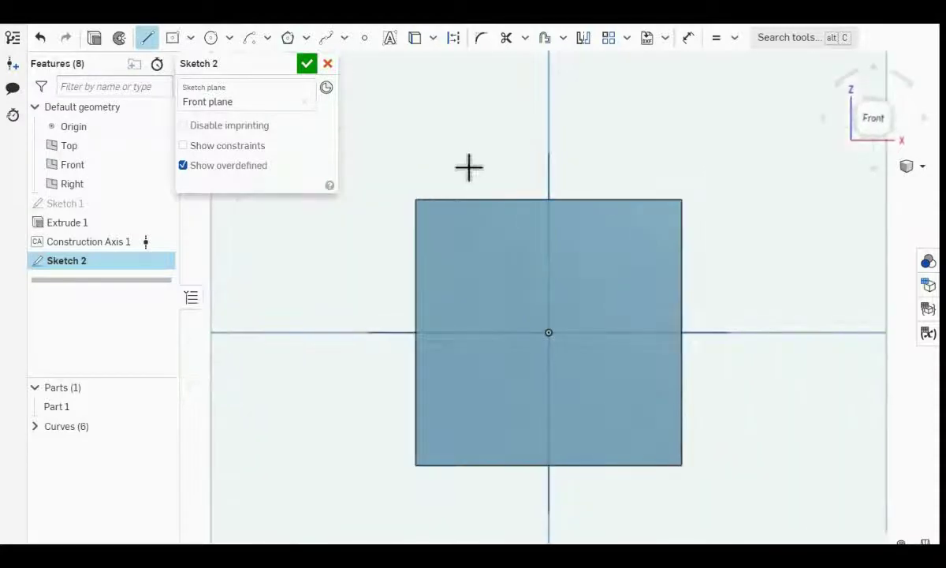
click(416, 167)
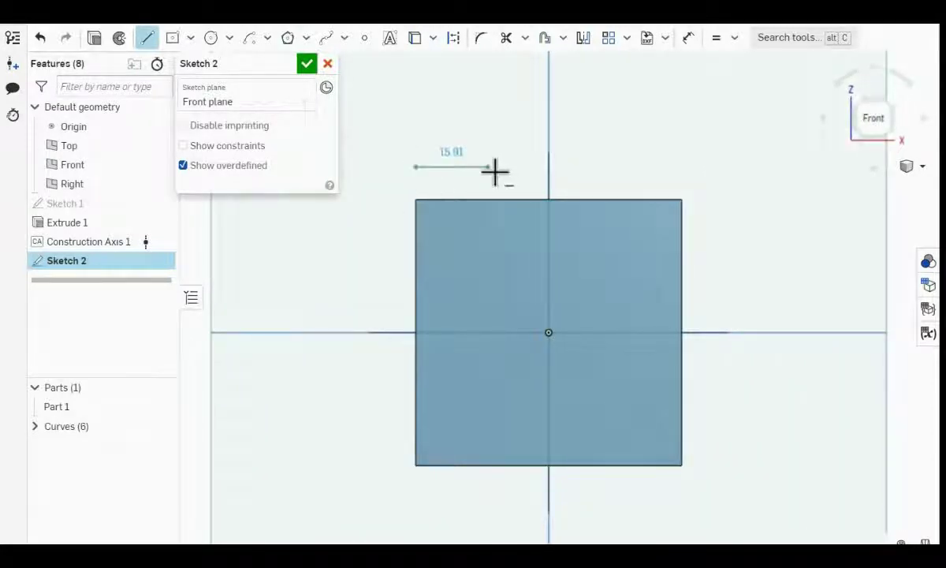
click(578, 167)
click(623, 167)
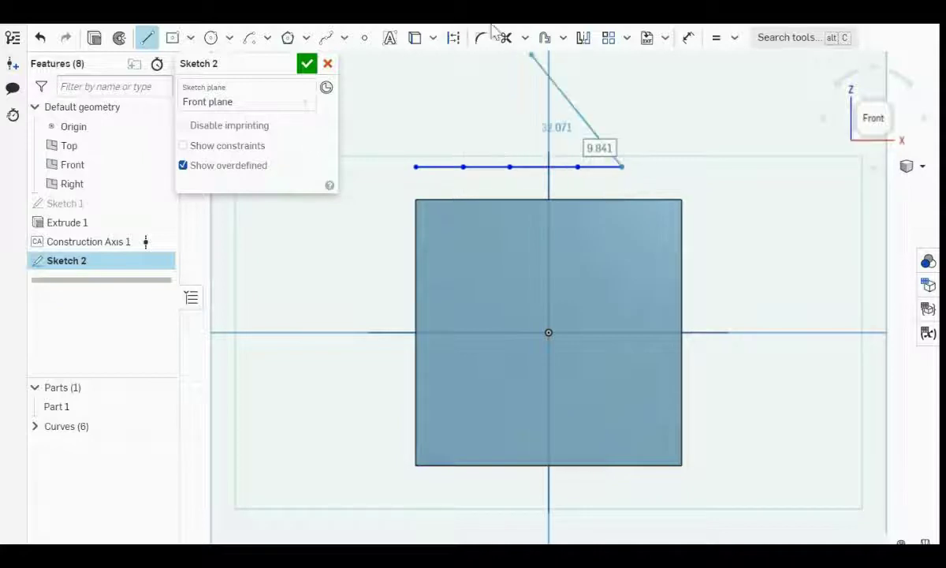
Make the line's ends coincident with the cube's top-right and top-left corners.
click(146, 39)
click(623, 167)
click(682, 199)
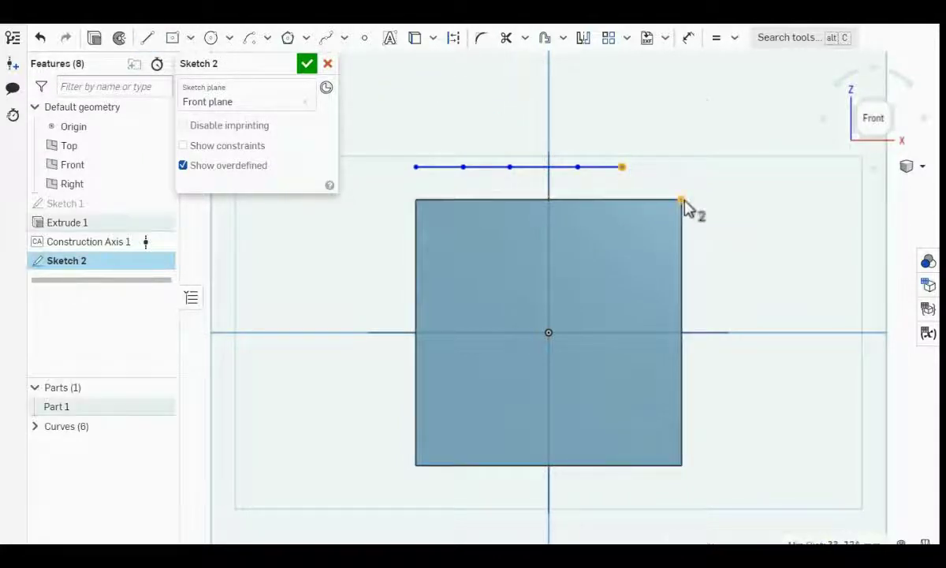
click(735, 38)
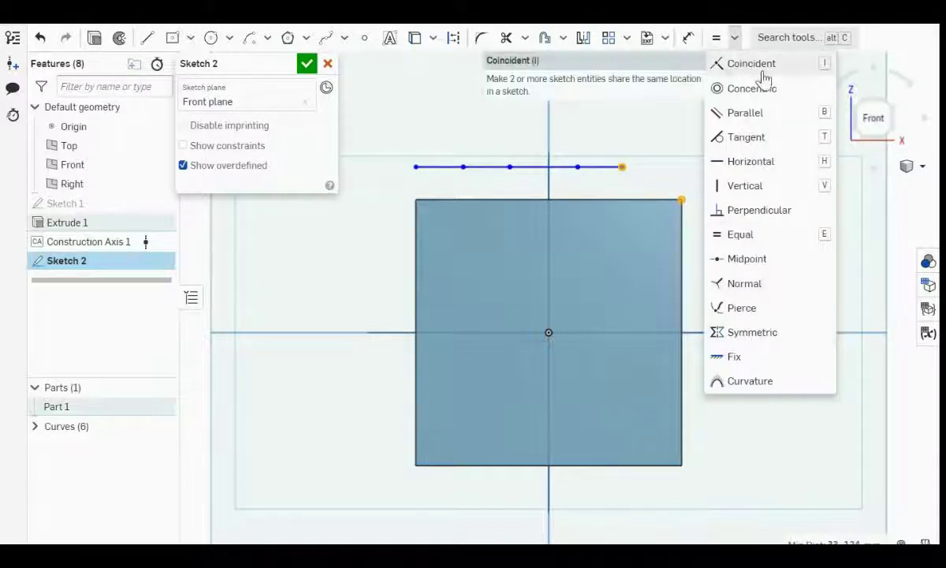
click(792, 72)
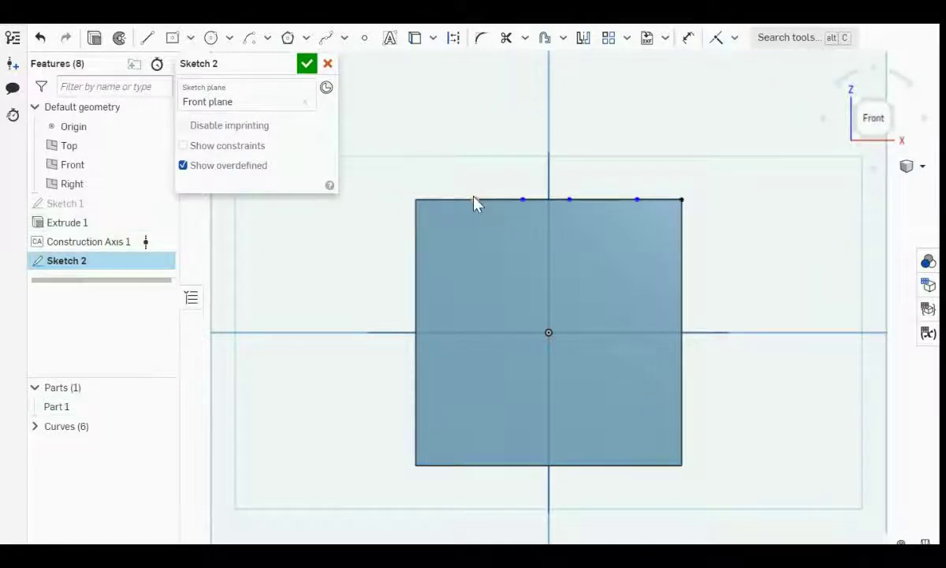
click(416, 199)
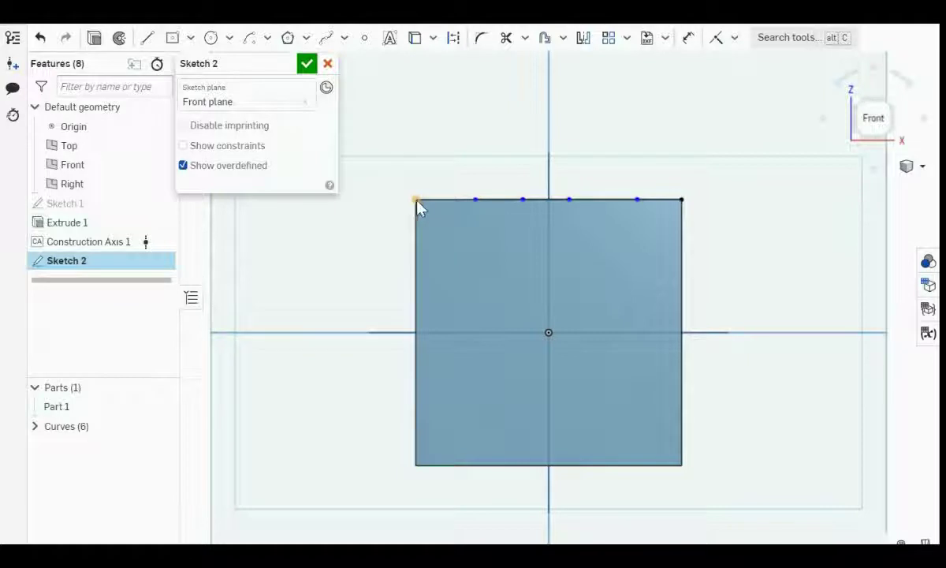
click(719, 44)
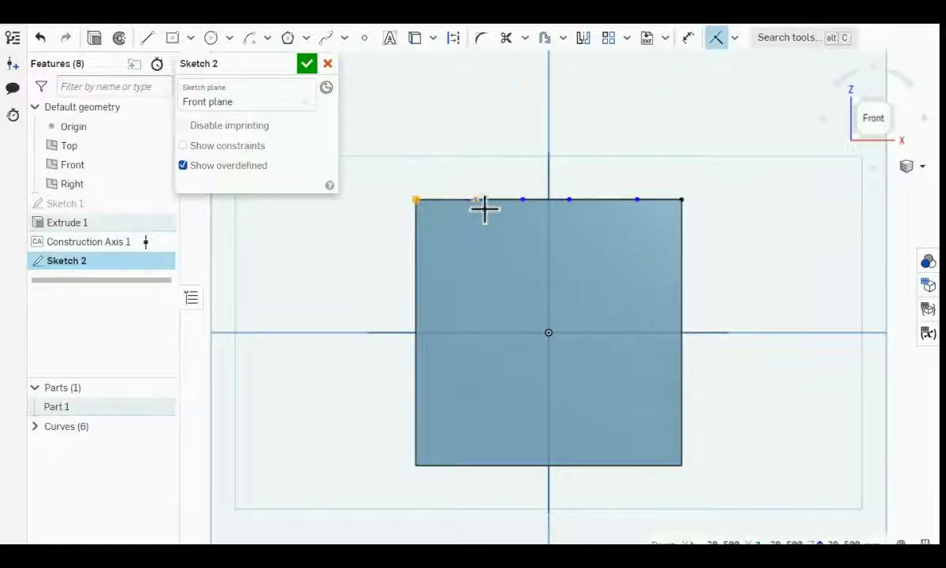
click(484, 207)
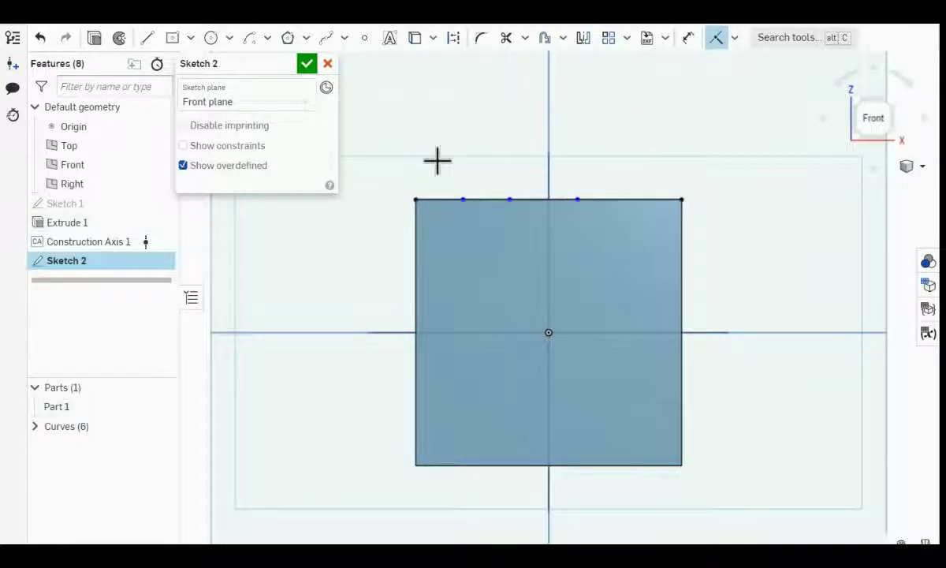
Make the two outer top-edge segments equal, and the two middle segments equal.
click(735, 39)
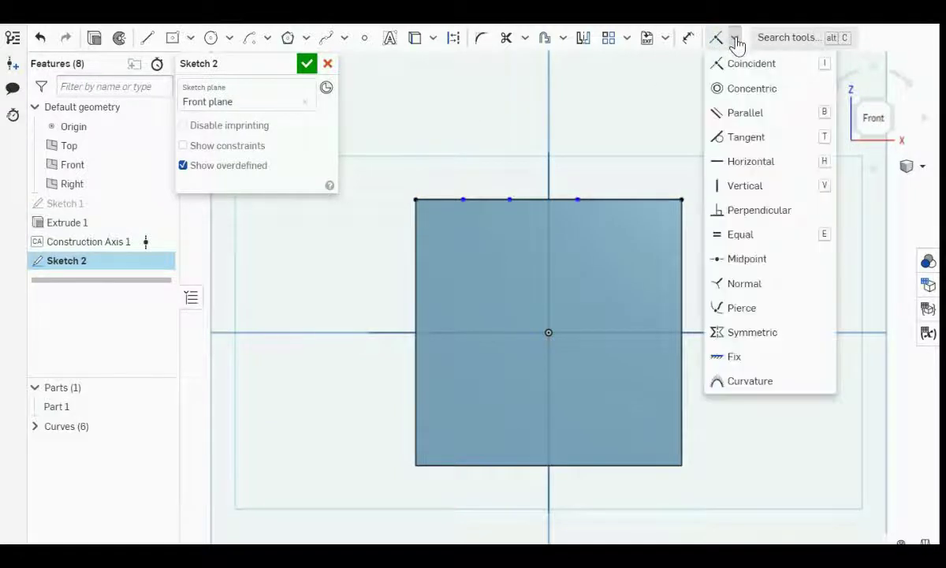
click(606, 201)
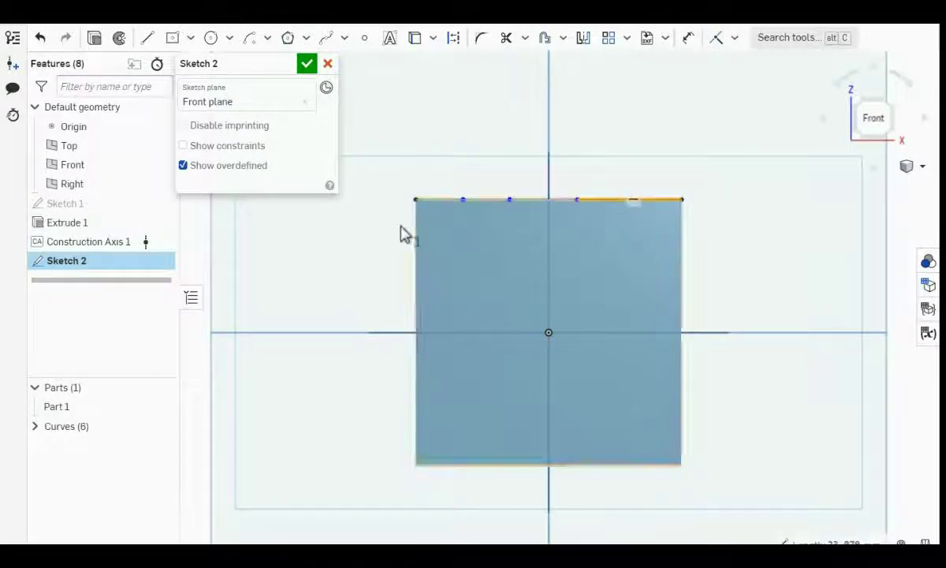
click(439, 205)
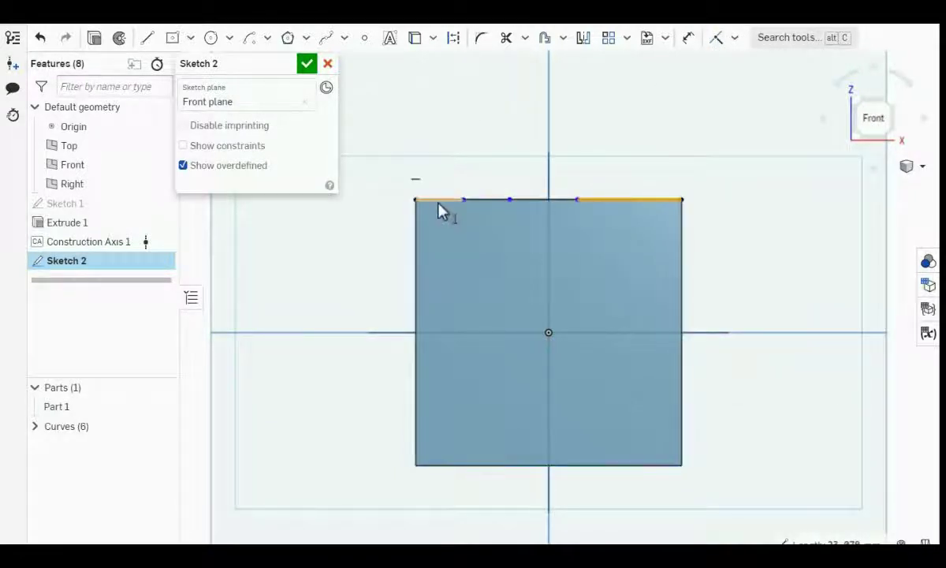
click(735, 39)
click(761, 233)
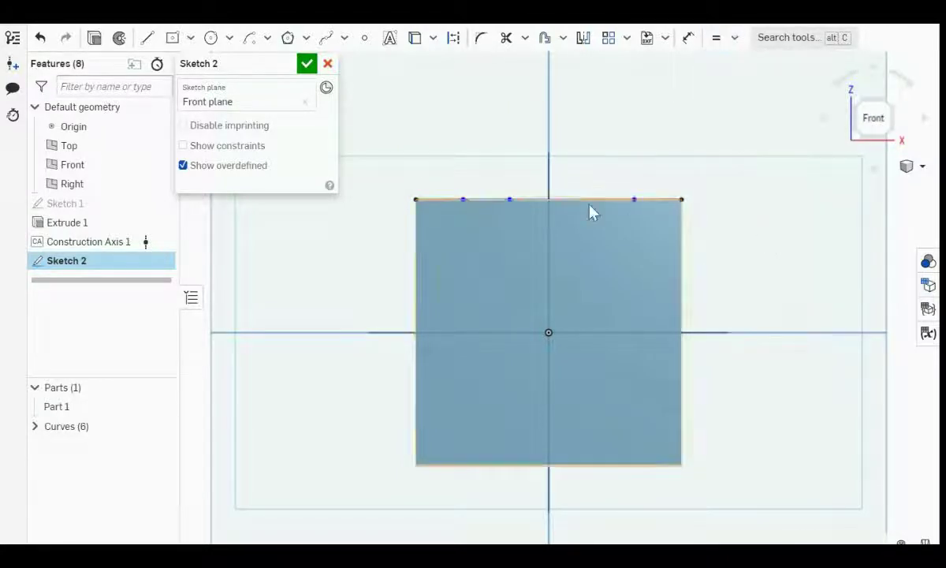
click(500, 202)
click(567, 202)
click(734, 40)
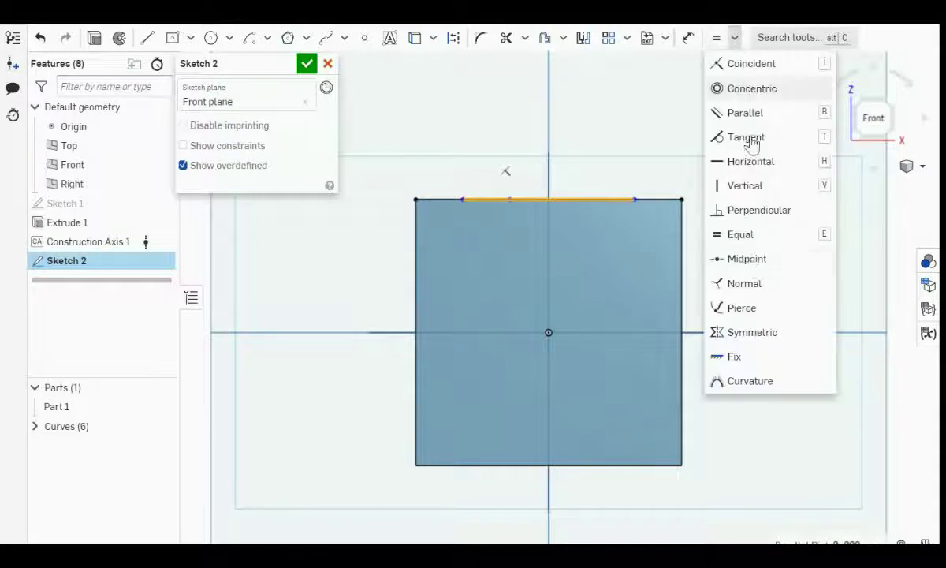
click(756, 235)
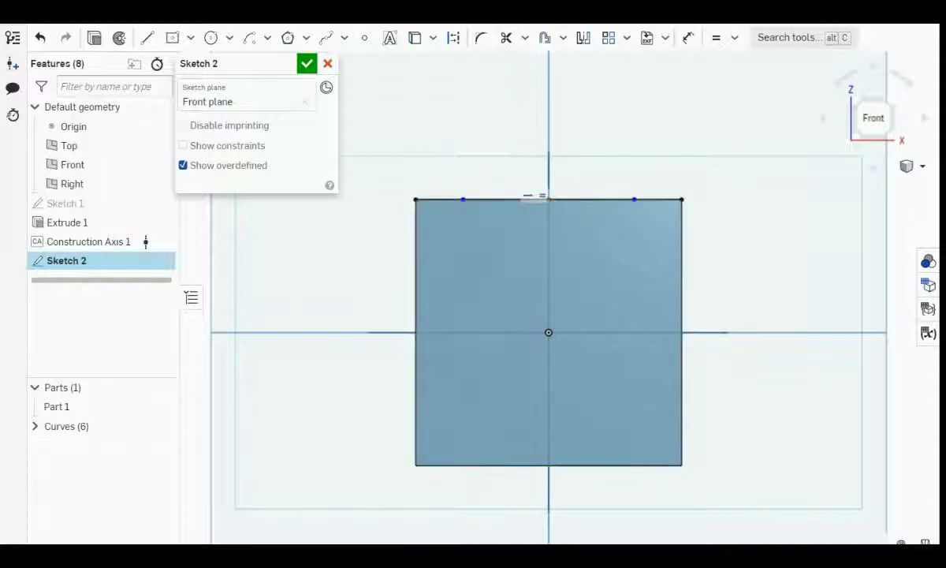
Dimension a middle segment to 14.5 and add a corner-to-corner construction line across the top.
click(690, 37)
click(598, 201)
click(599, 188)
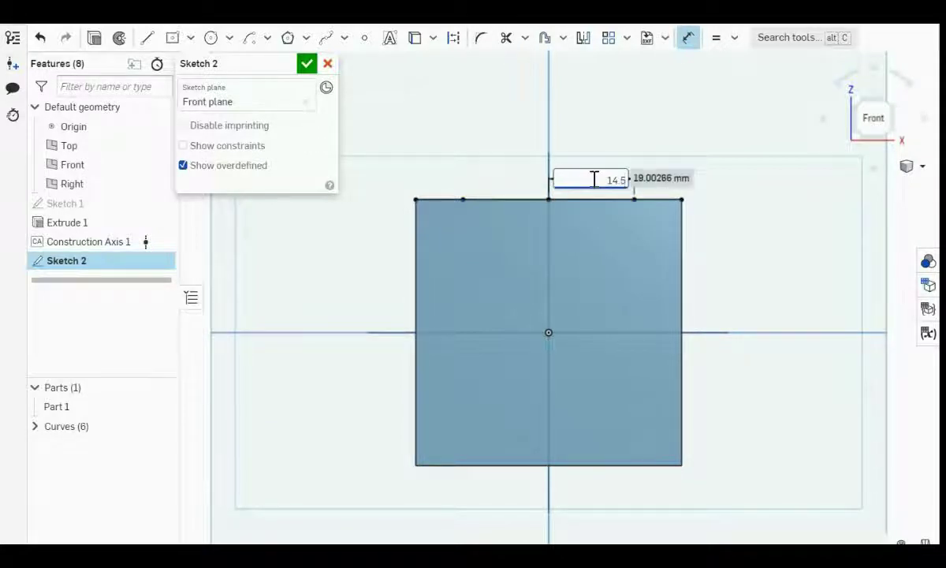
key(Return)
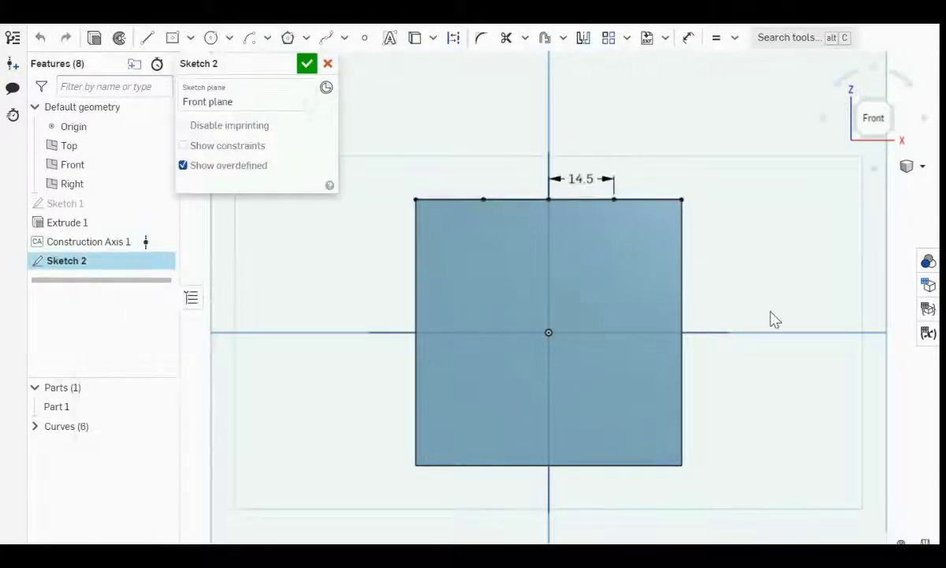
click(415, 199)
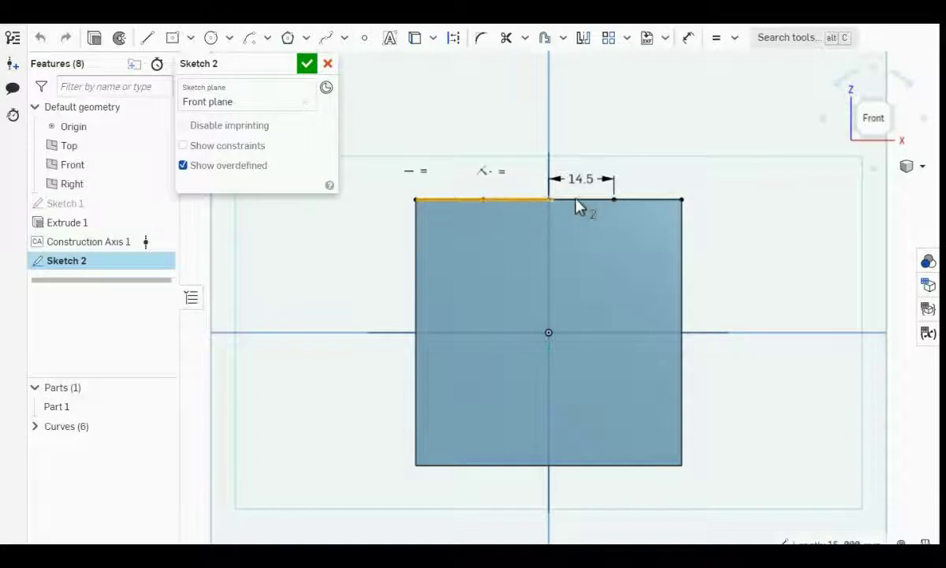
click(681, 199)
click(455, 38)
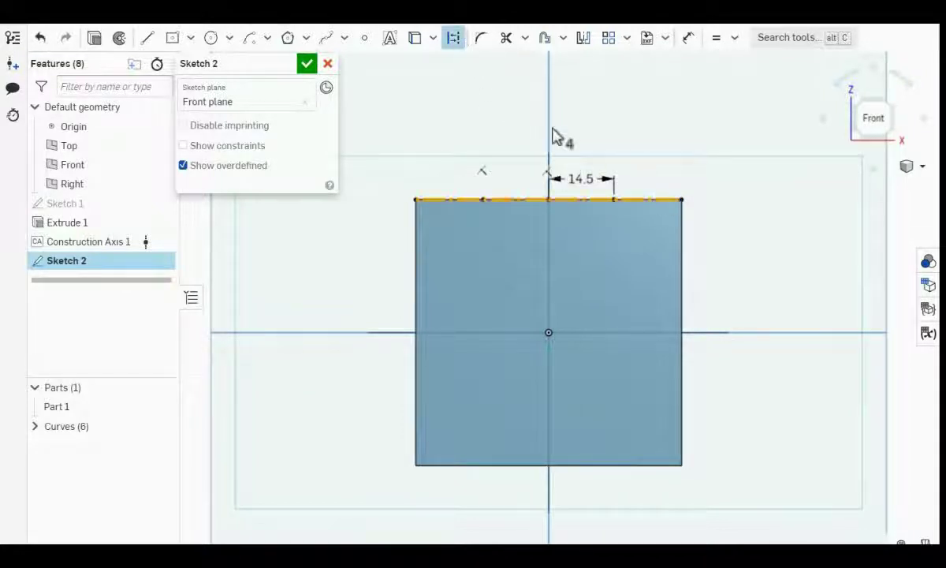
click(148, 39)
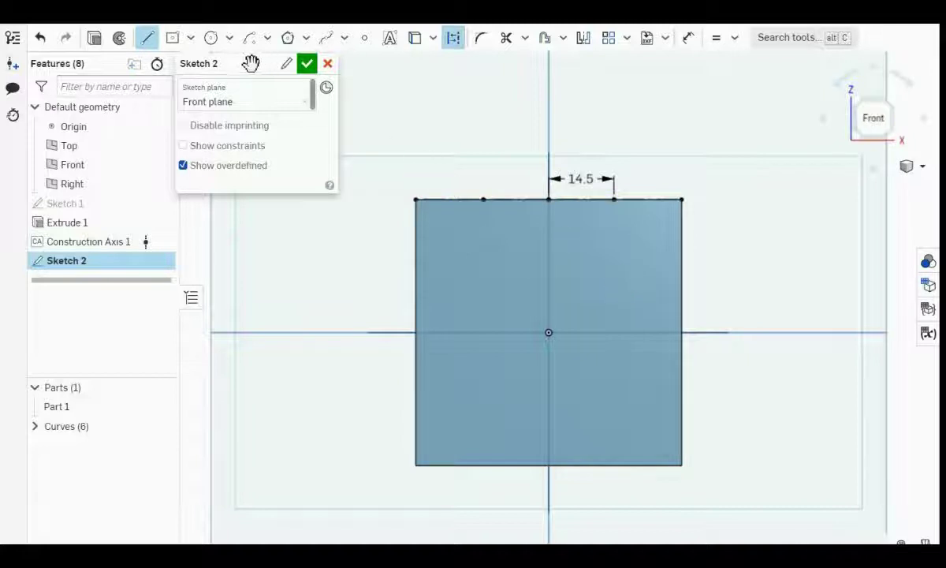
Draw a circle centred on the origin and set its diameter to 54 mm.
click(148, 40)
click(211, 38)
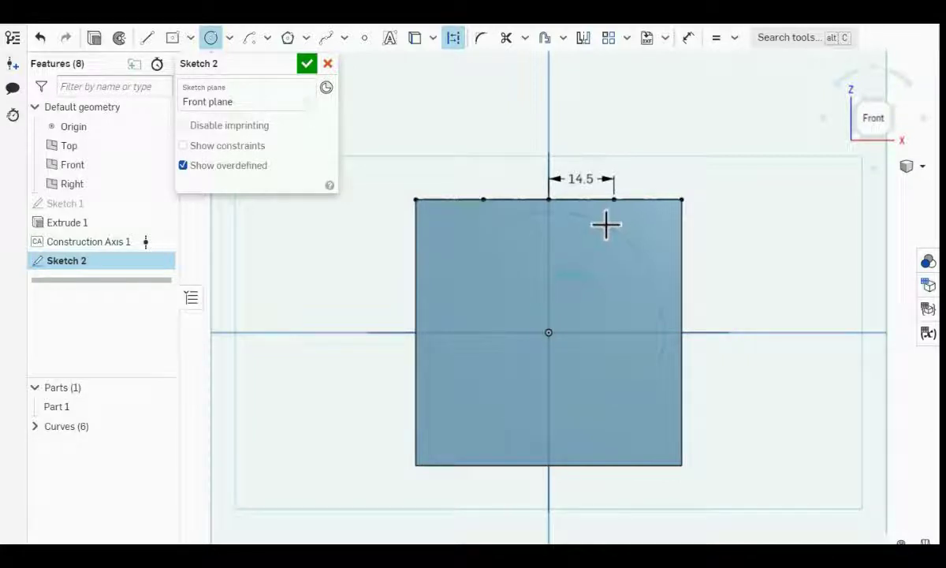
scroll(562, 232, up, 5)
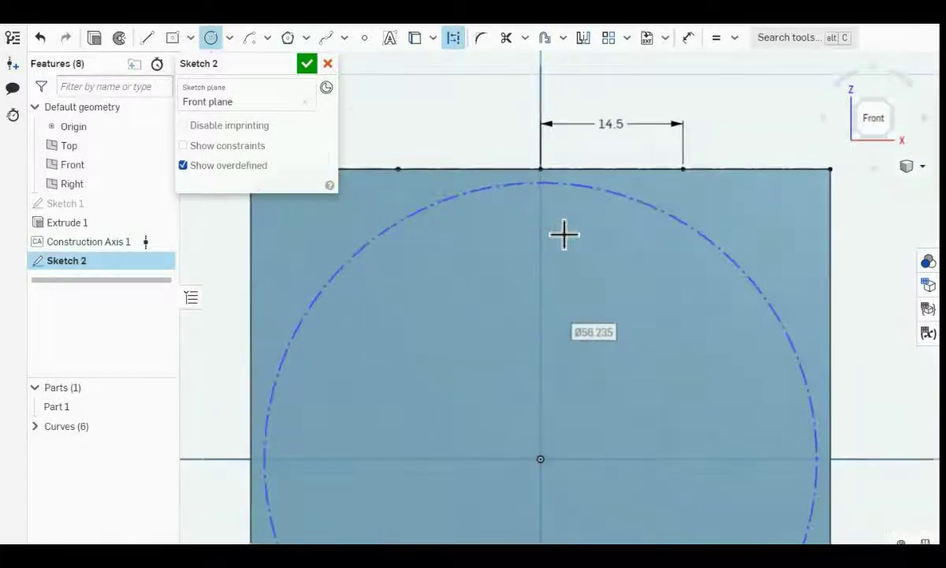
scroll(563, 234, up, 2)
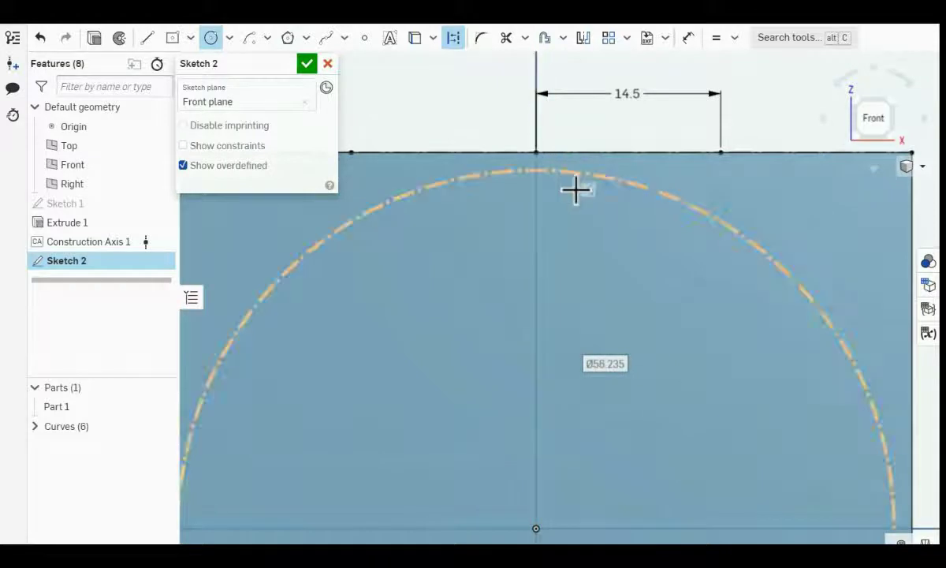
scroll(576, 193, down, 3)
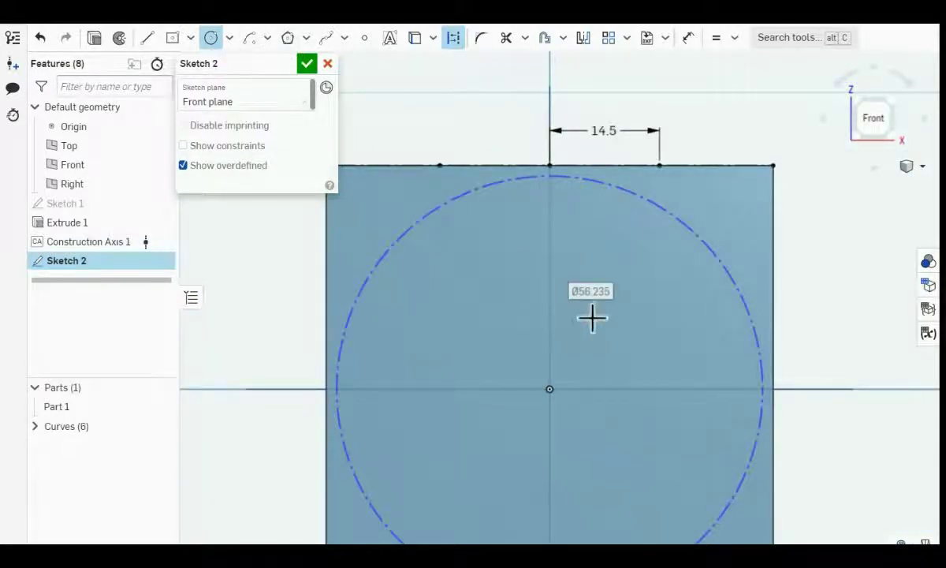
click(591, 292)
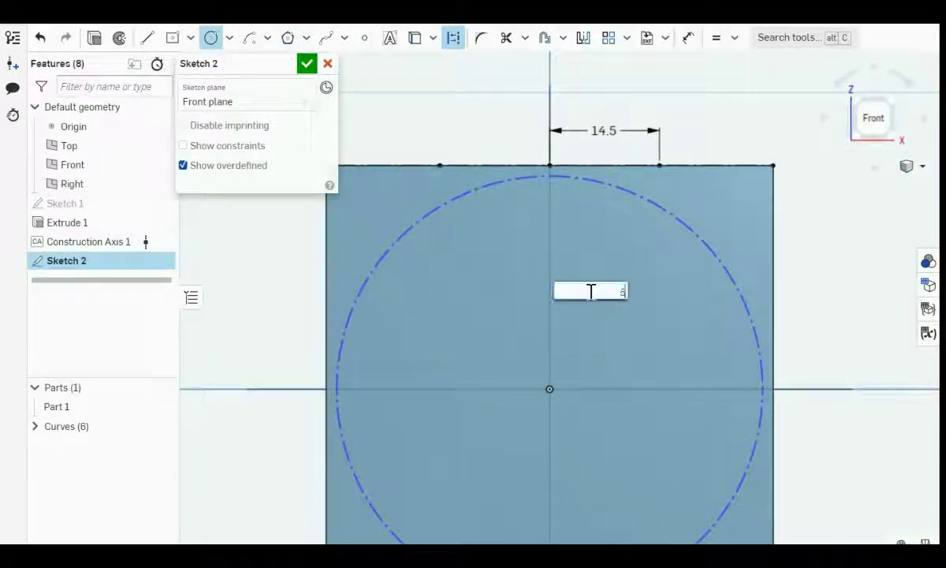
key(Return)
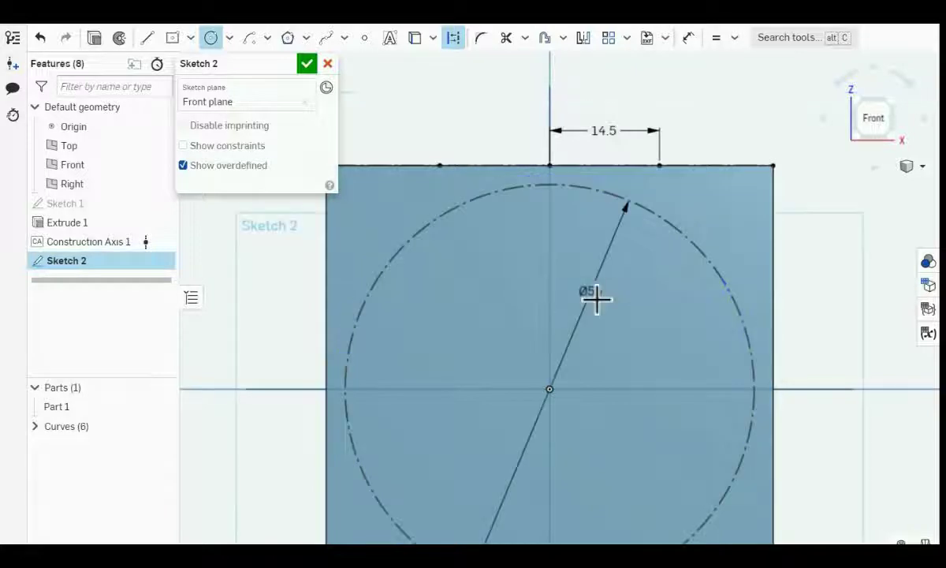
click(146, 38)
Draw a construction line up-right from the origin, angled 54.736° from the horizontal axis.
click(554, 392)
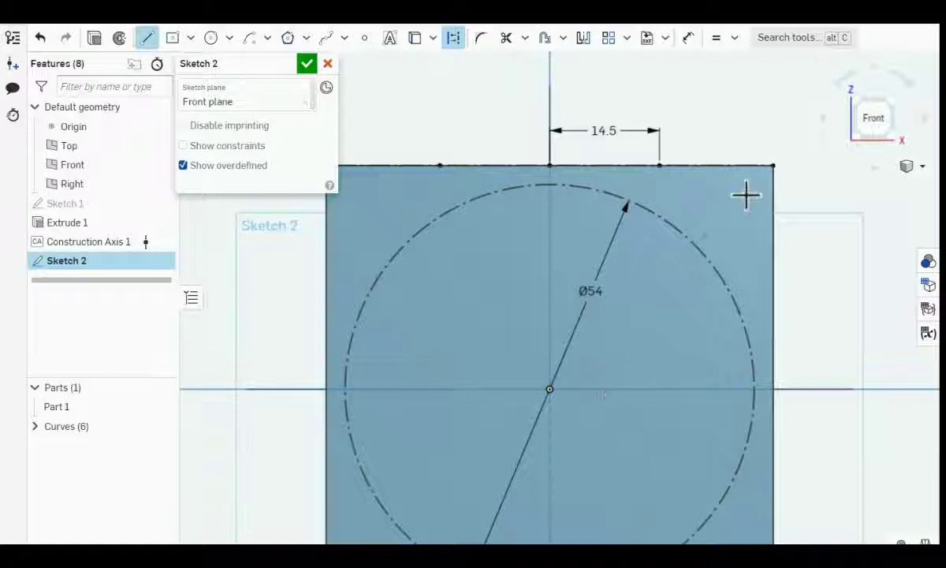
click(765, 97)
key(Escape)
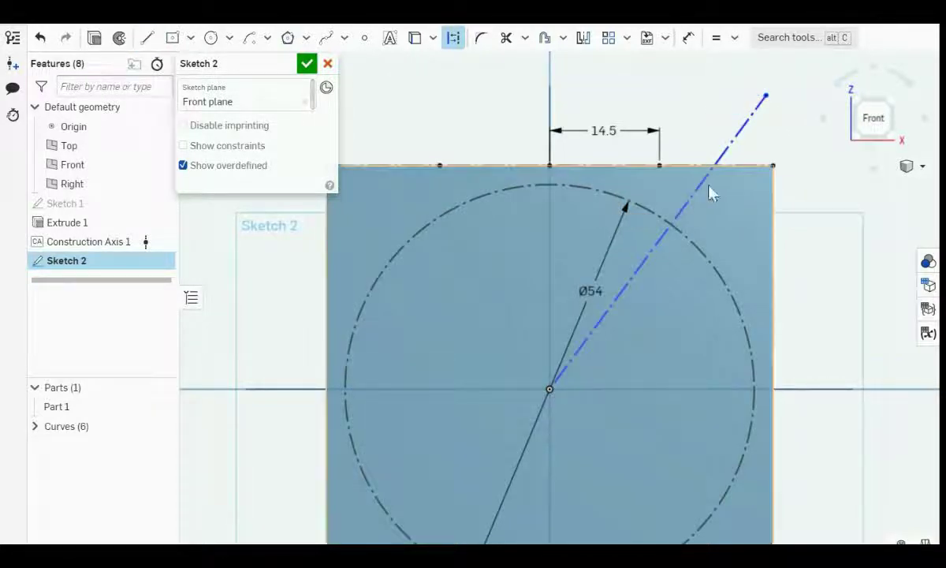
click(708, 193)
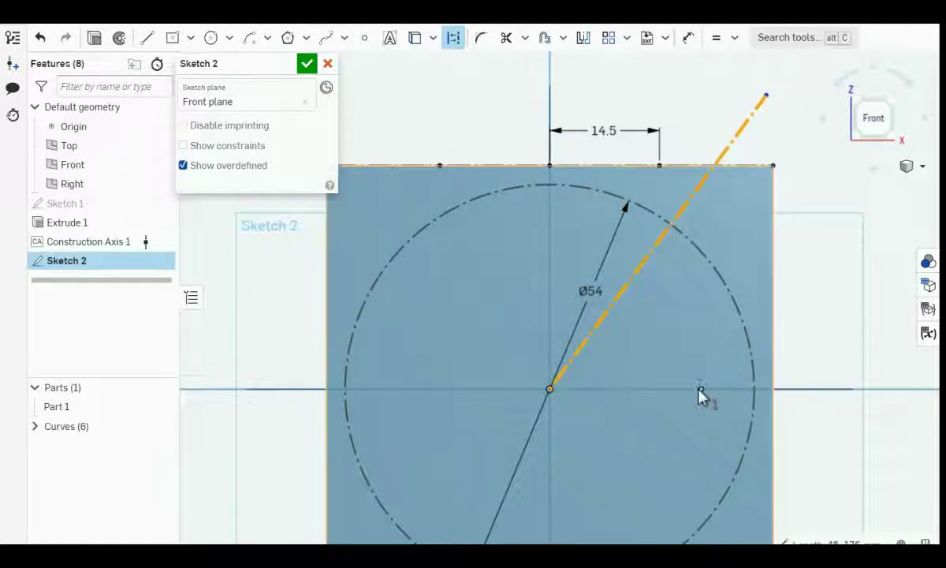
key(Escape)
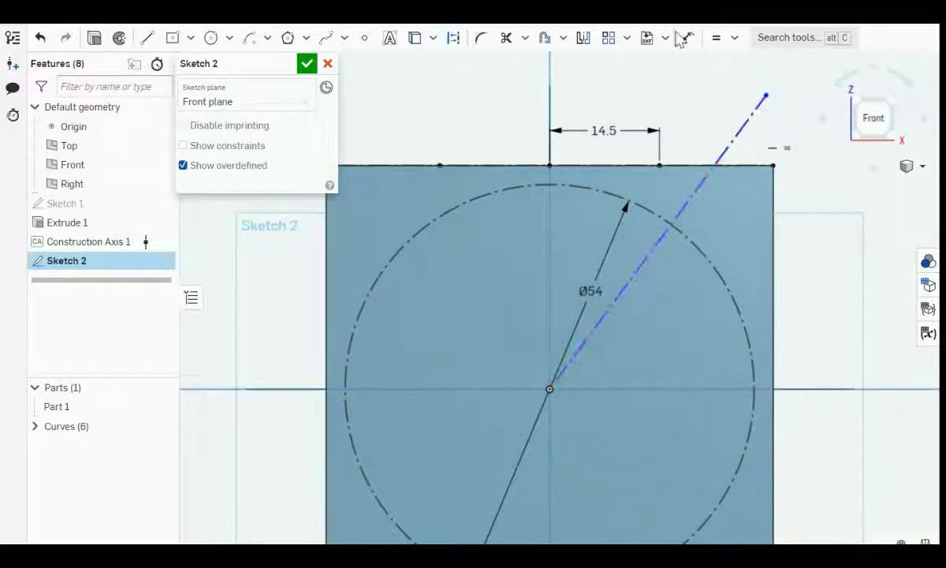
click(688, 38)
click(709, 194)
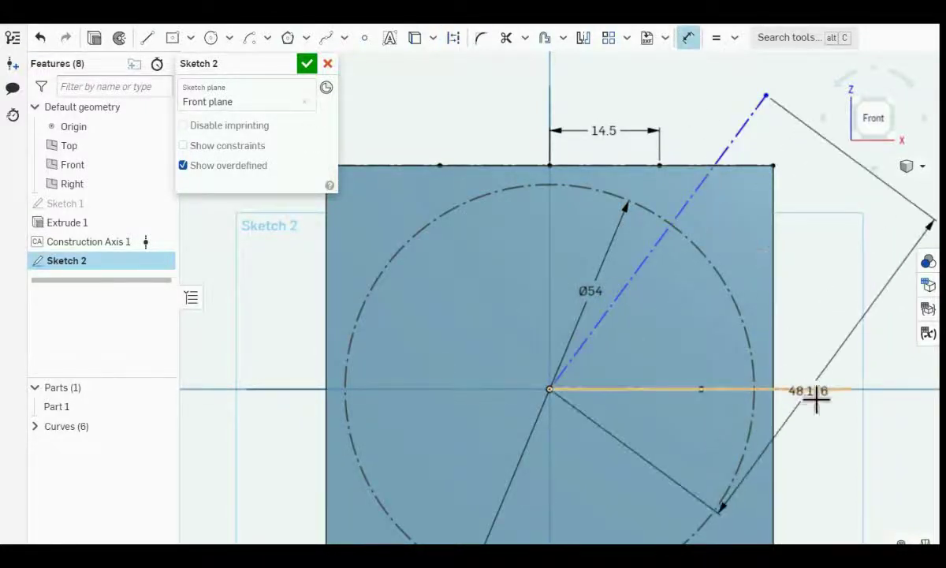
click(816, 389)
click(779, 303)
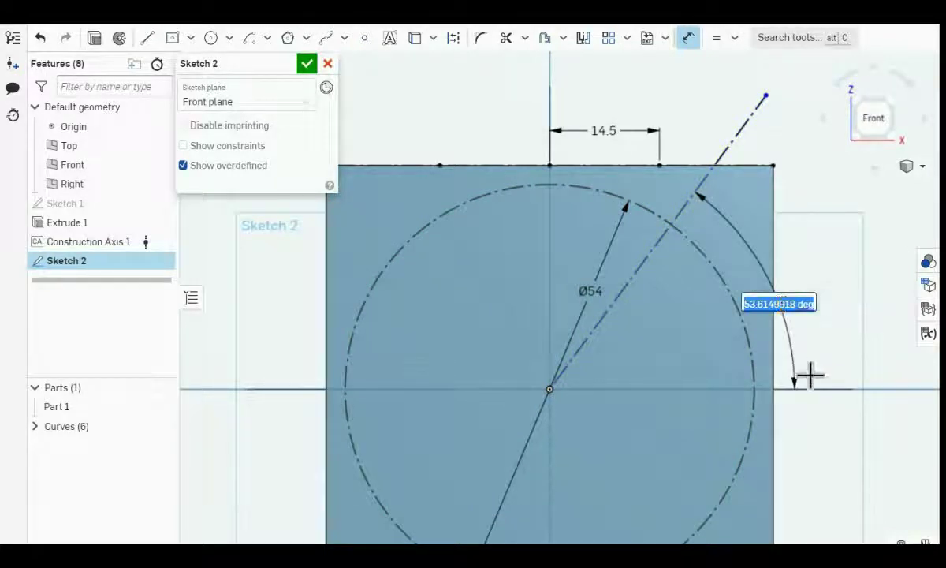
text(54.73)
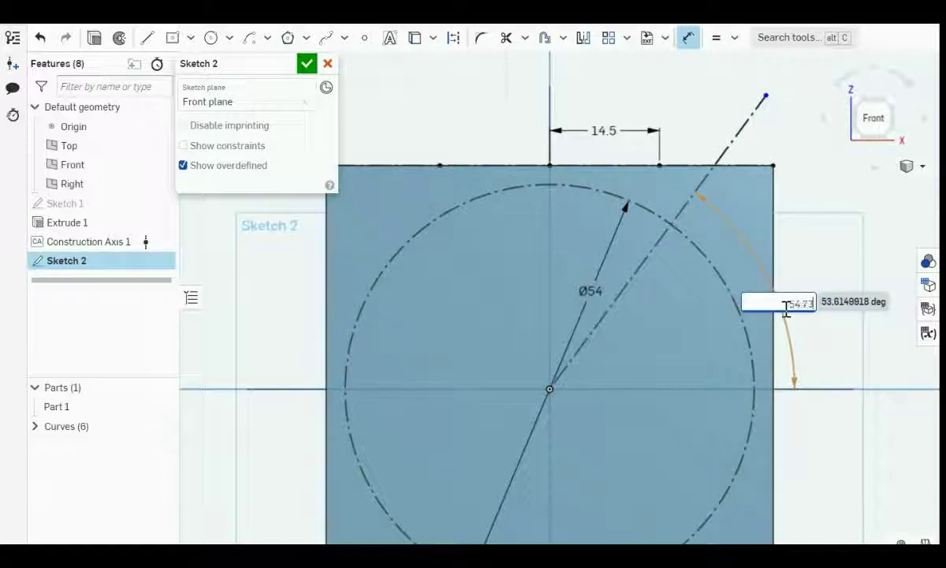
key(Return)
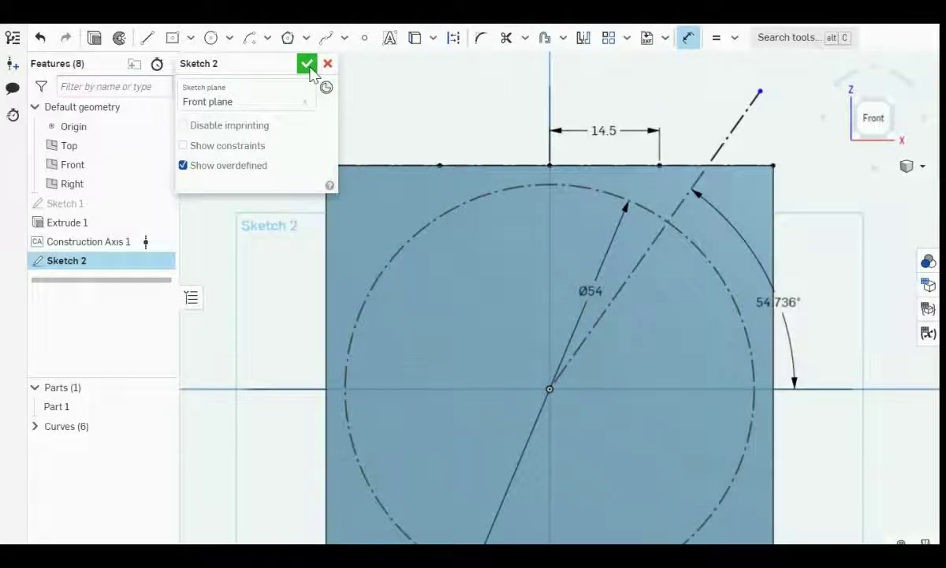
Finish Sketch 2, then in Sketch 3 on the Front plane draw a vertical line from the top-edge midpoint.
click(308, 63)
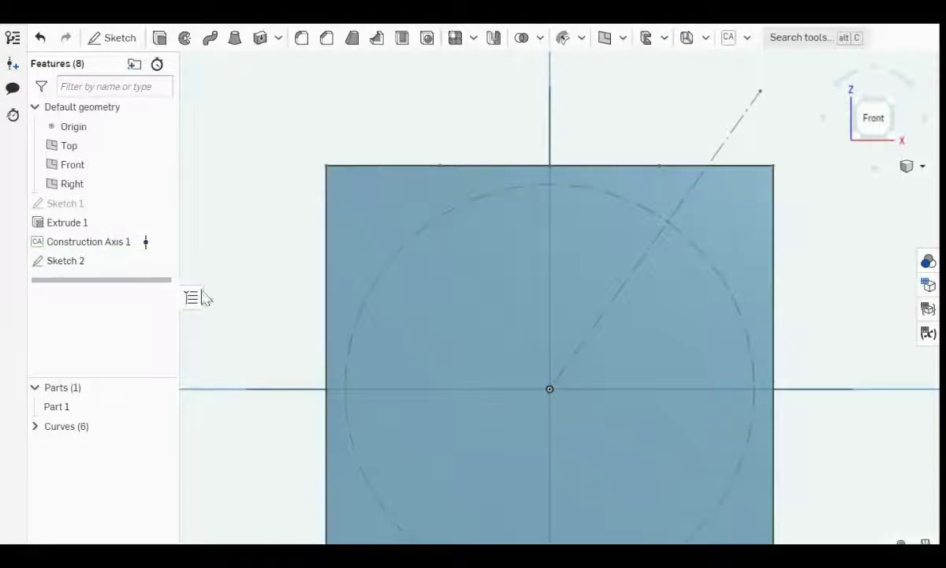
click(118, 39)
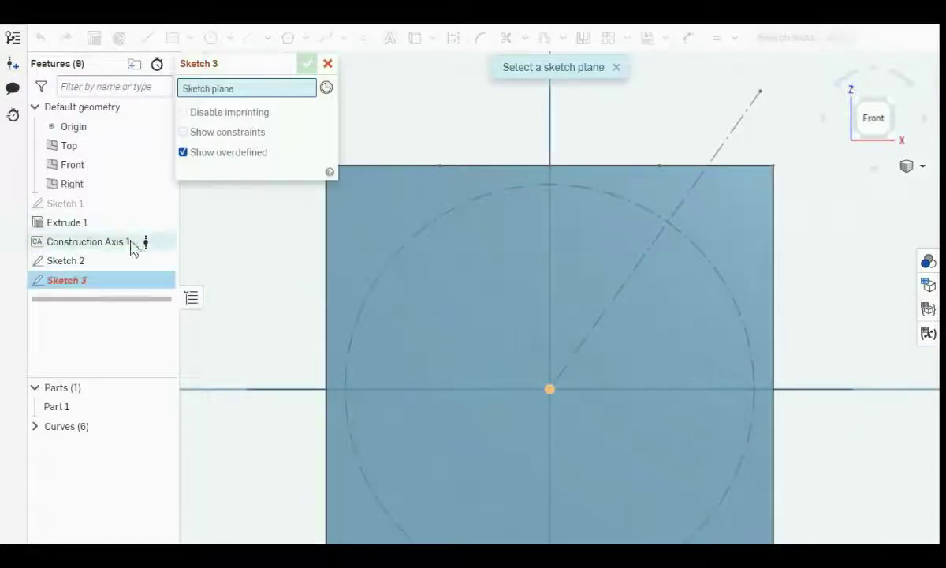
click(73, 165)
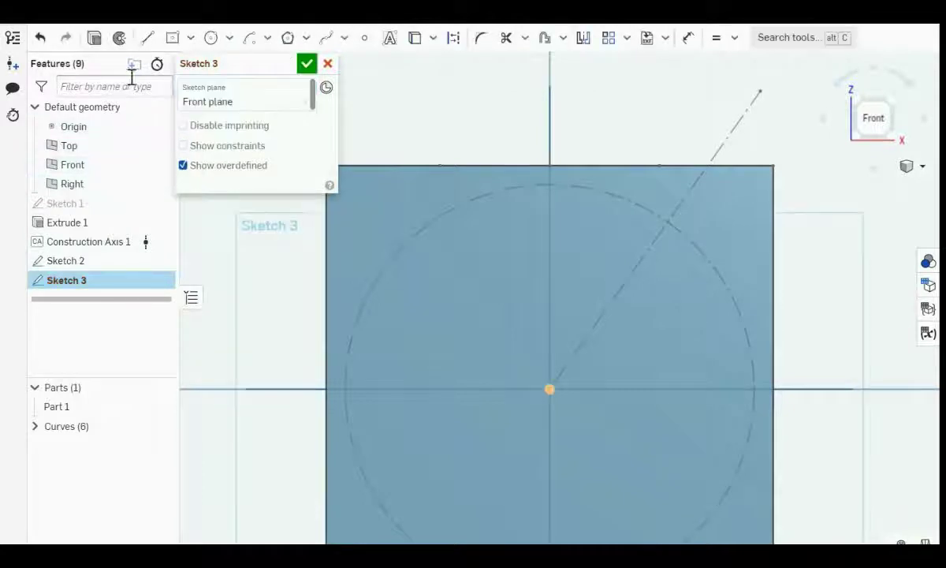
click(146, 39)
scroll(560, 170, up, 2)
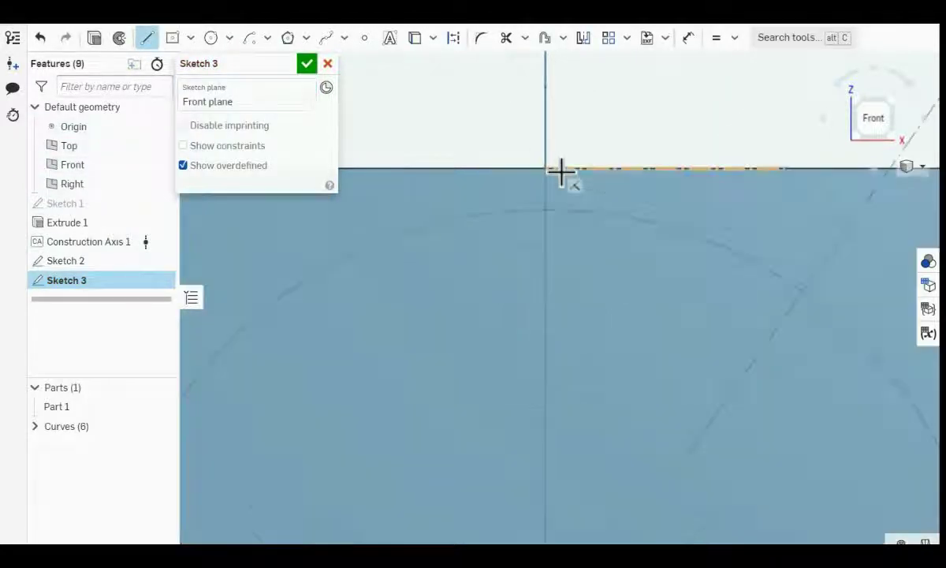
scroll(560, 169, down, 3)
click(556, 171)
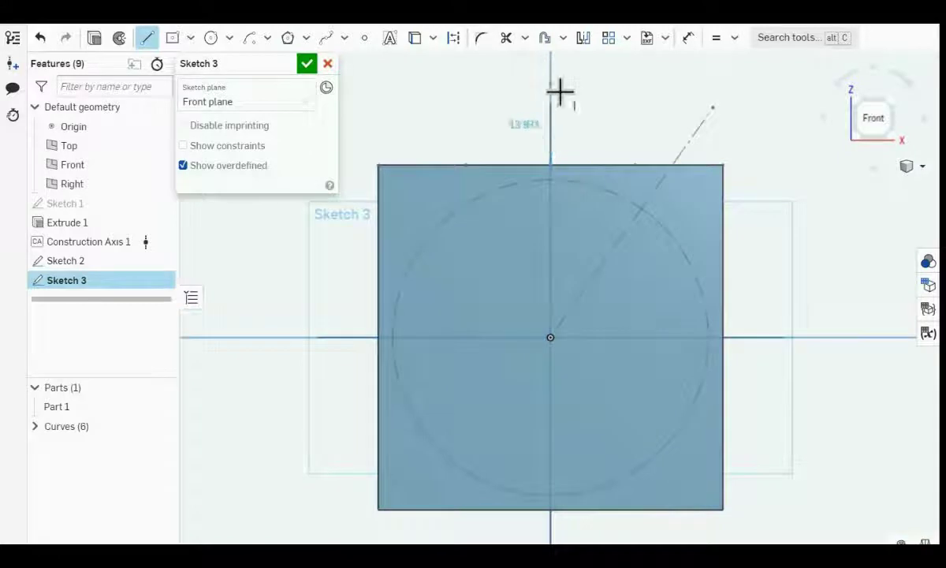
click(560, 91)
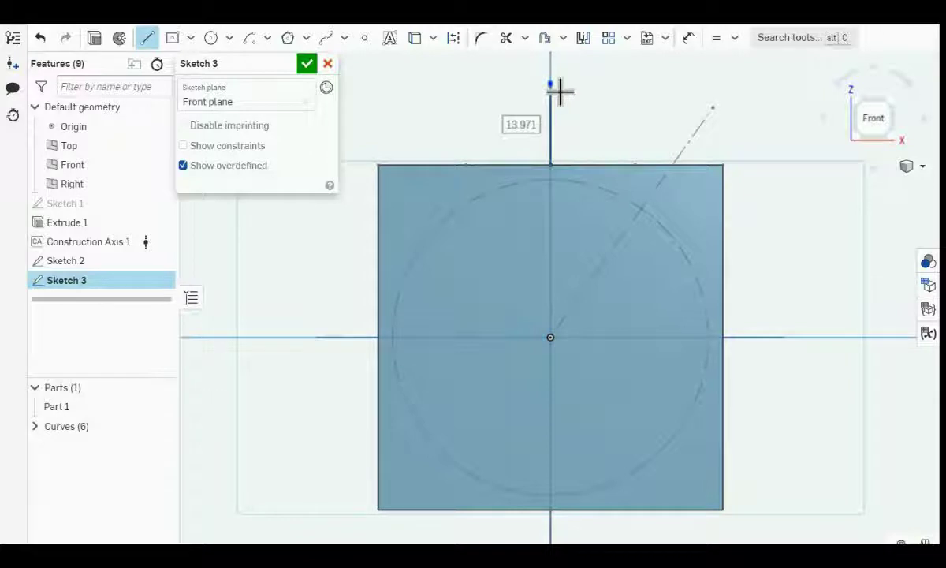
Dimension the vertical line to 30 and add a short horizontal segment at its top.
key(shift+7)
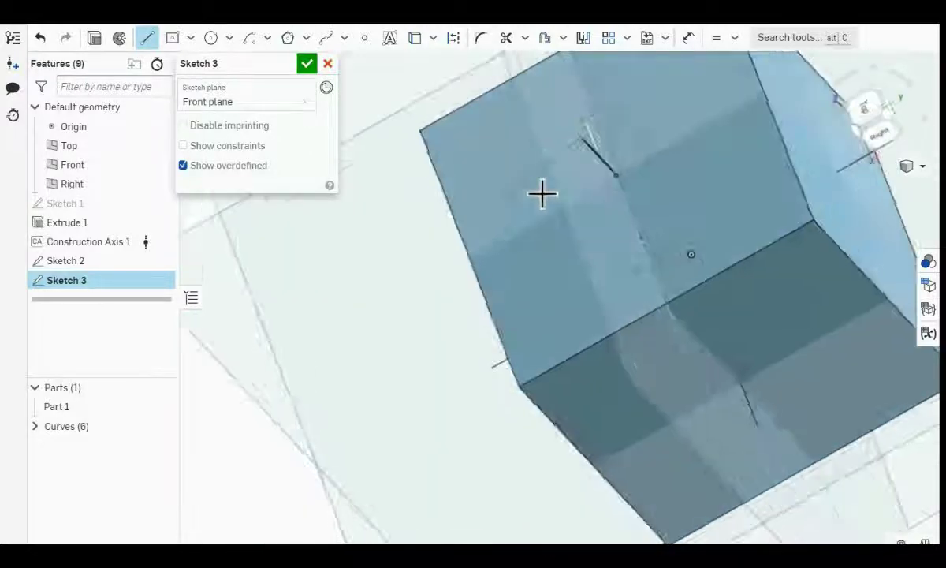
key(shift+7)
key(n)
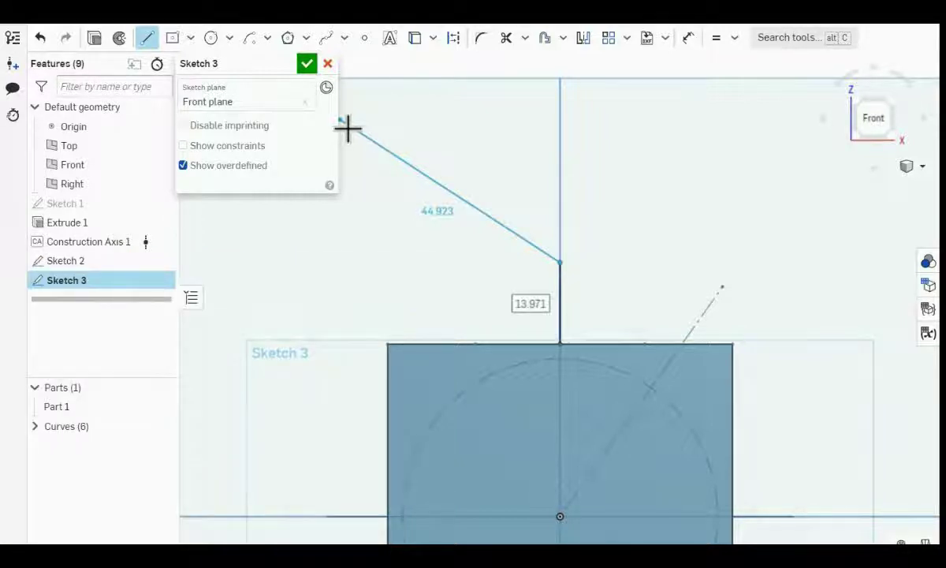
text(30)
key(Return)
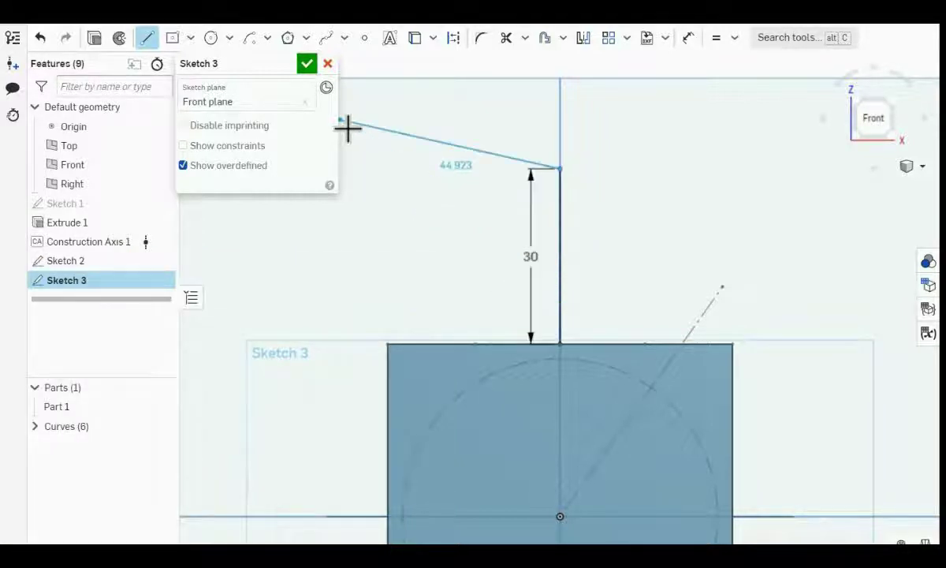
click(604, 180)
click(144, 41)
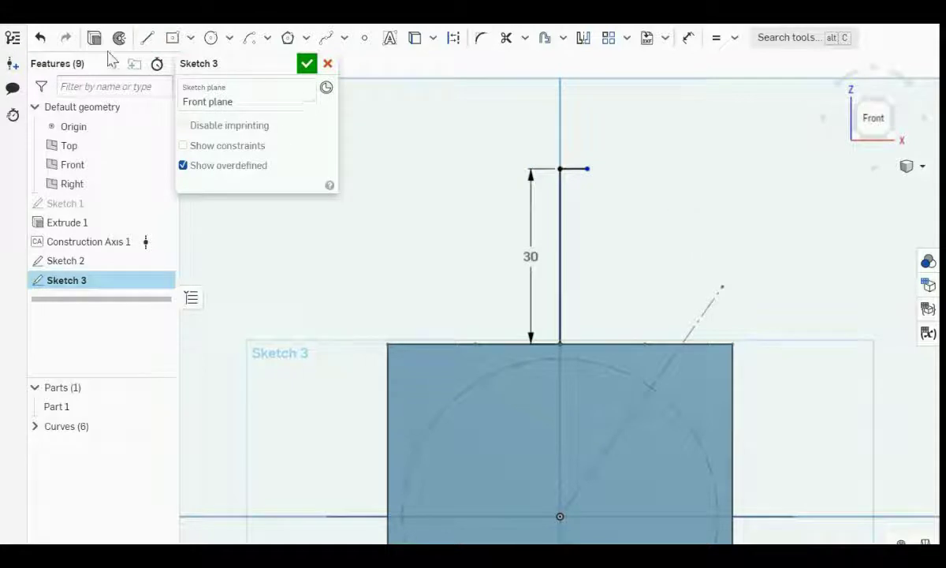
click(146, 38)
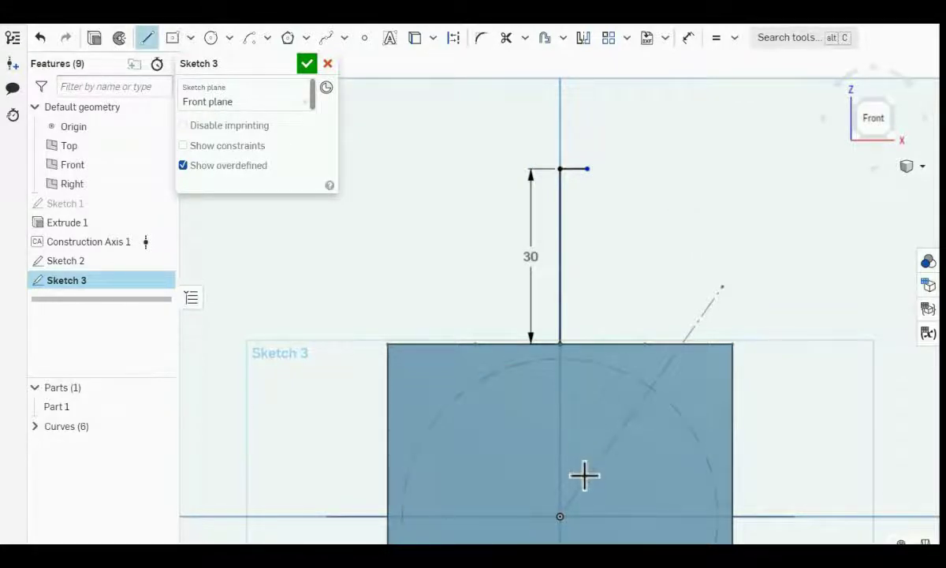
scroll(584, 475, up, 2)
middle_drag(585, 467, 599, 306)
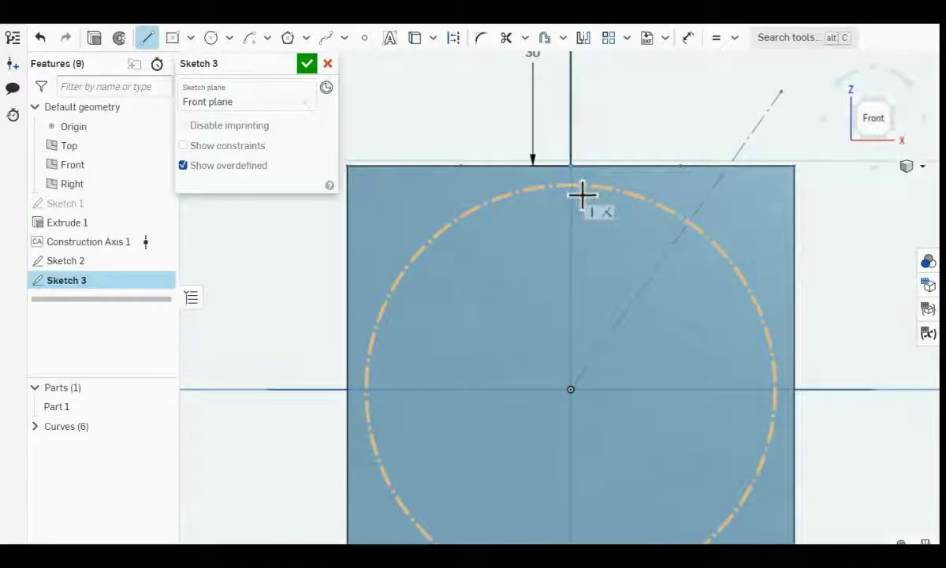
Draw an arc along the circle's top, then a short horizontal line step.
click(578, 197)
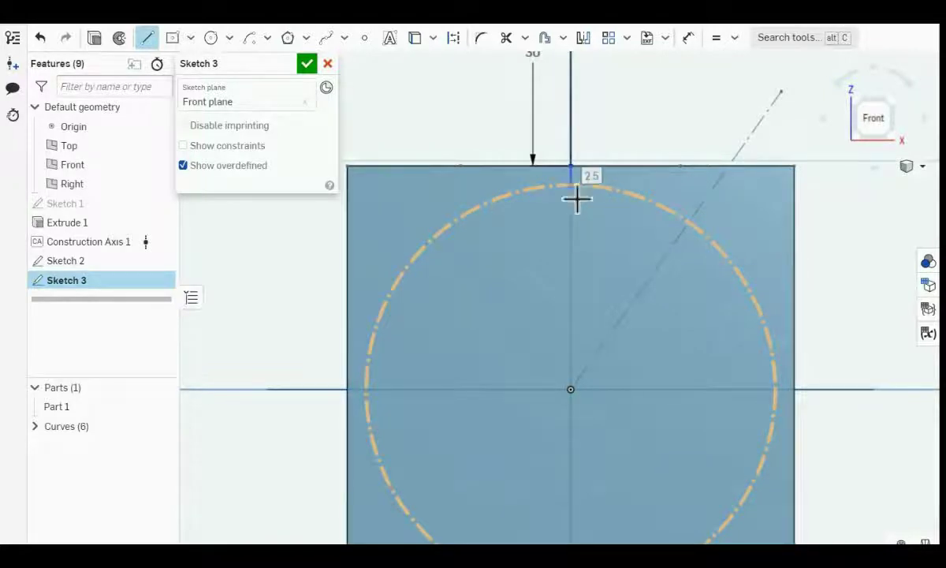
click(249, 39)
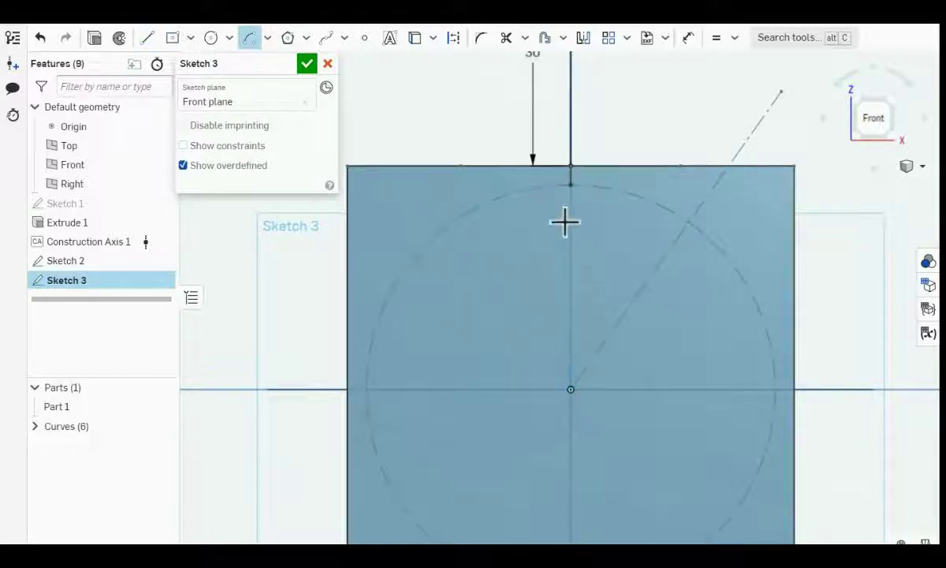
click(645, 201)
click(147, 38)
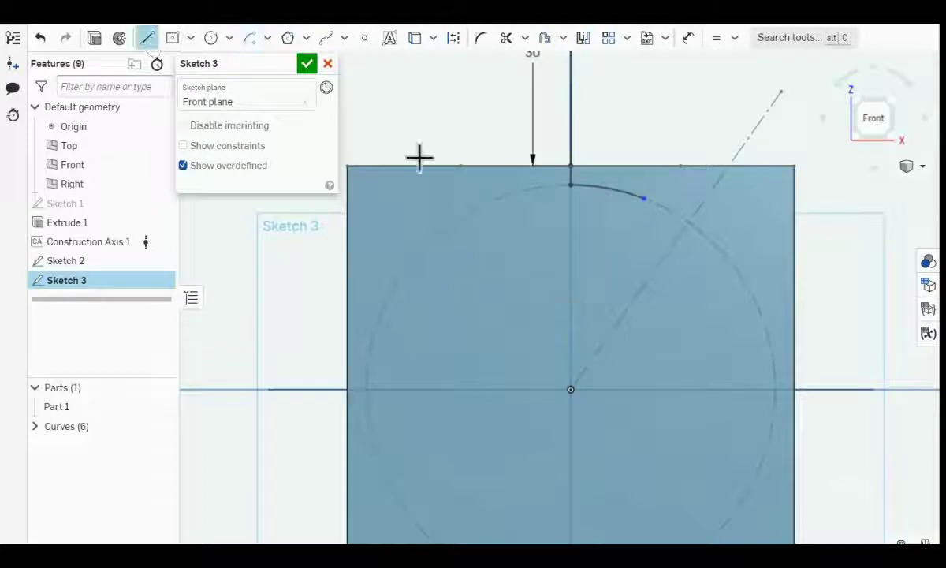
click(647, 202)
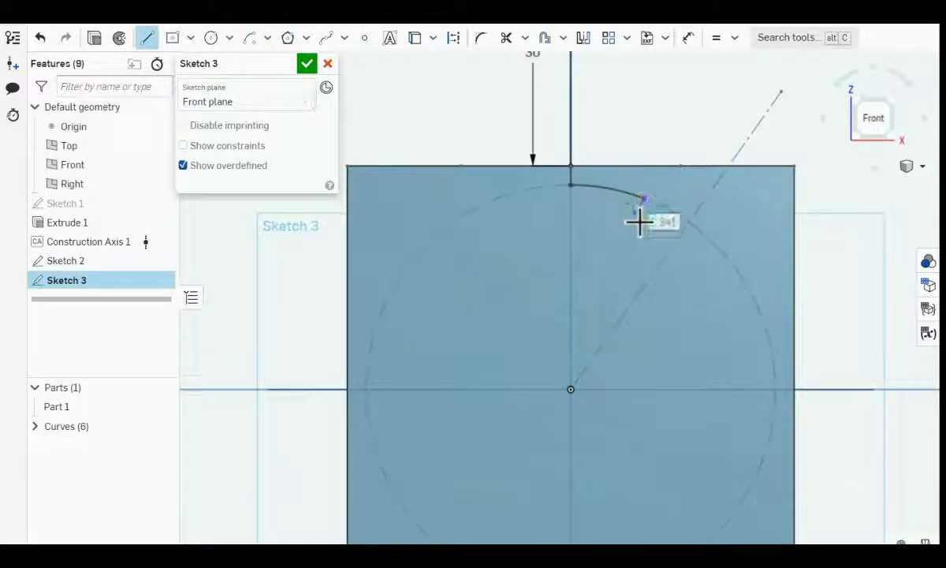
click(636, 213)
click(584, 213)
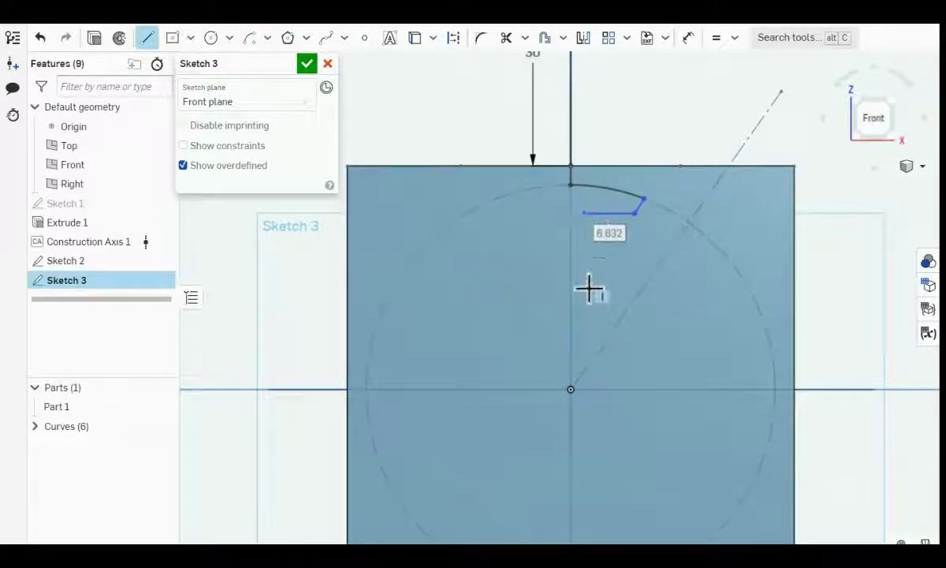
Add a short arc, a vertical step downward, and an arc ending on the horizontal axis.
click(250, 37)
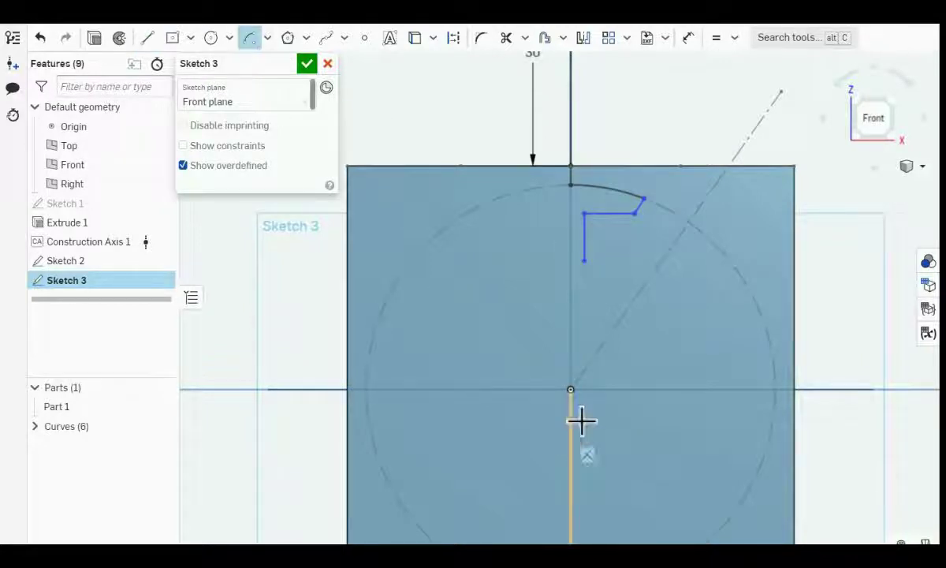
click(584, 261)
click(605, 264)
click(147, 37)
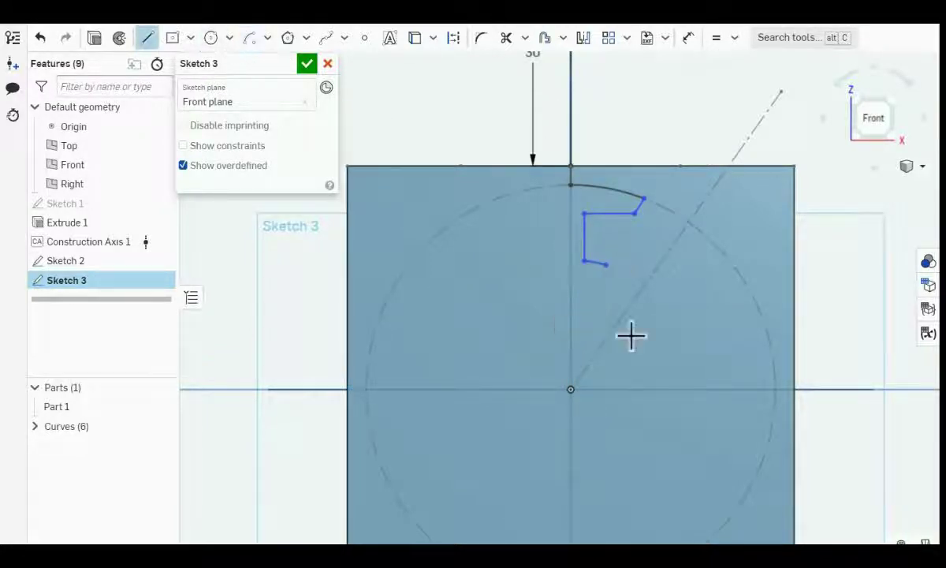
click(605, 287)
click(250, 38)
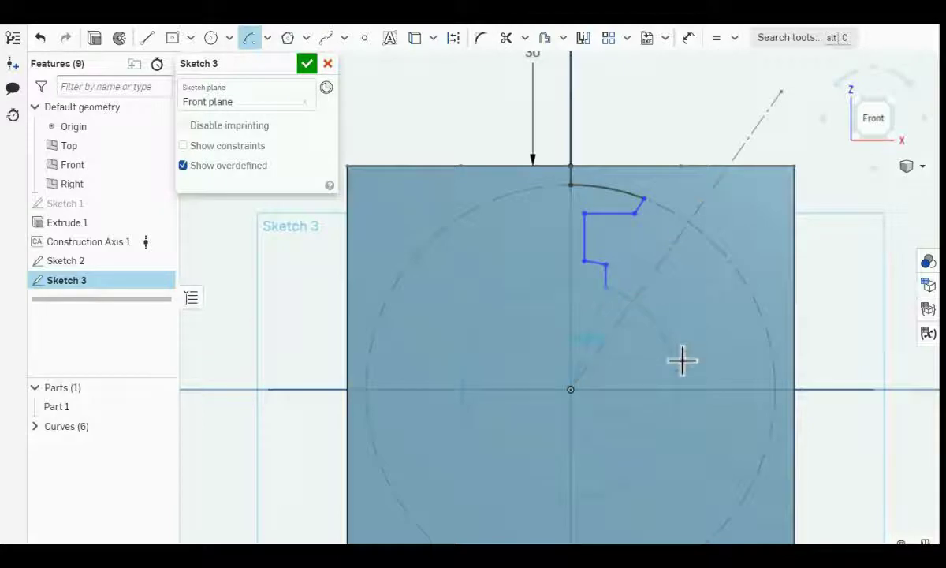
click(678, 389)
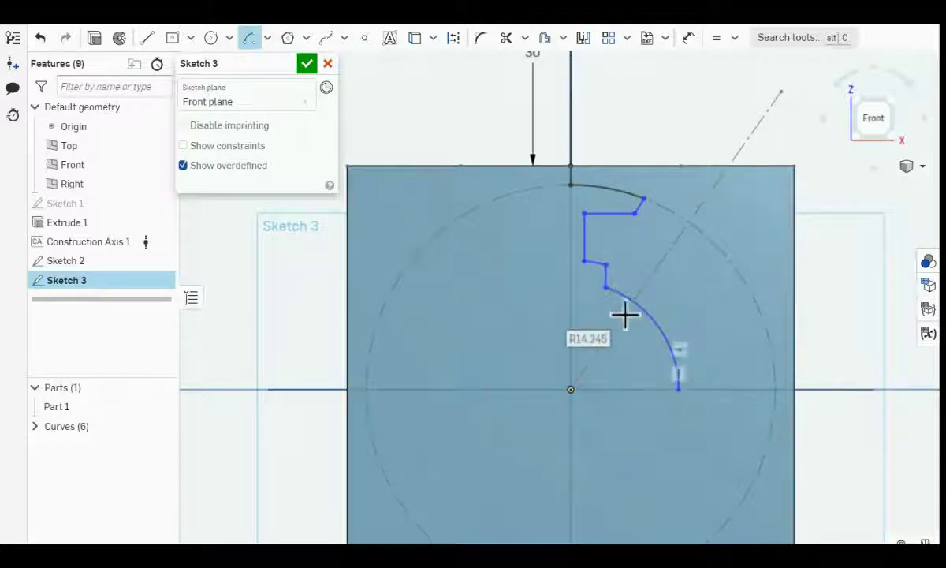
click(250, 39)
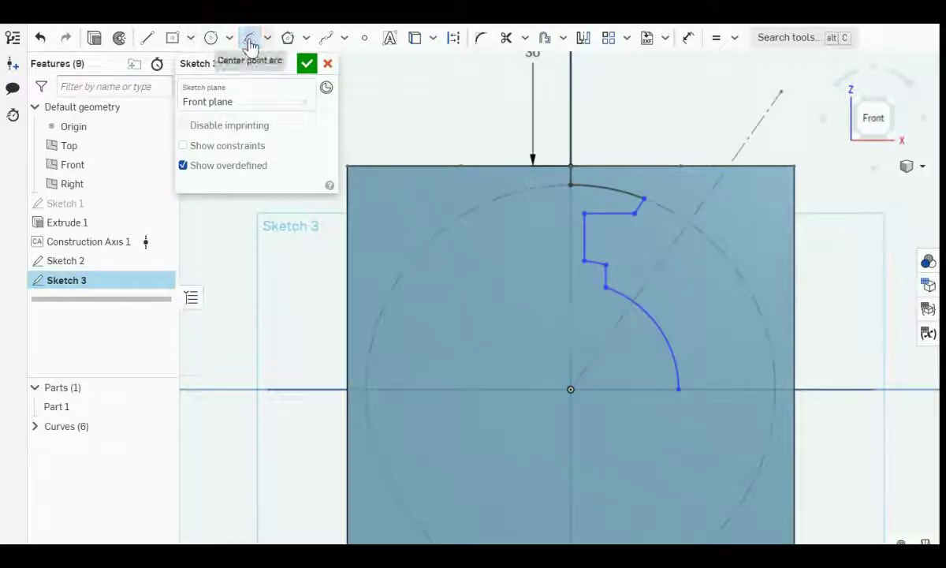
Constrain the short top segment parallel to the diagonal construction line.
click(688, 39)
click(690, 39)
scroll(642, 222, up, 3)
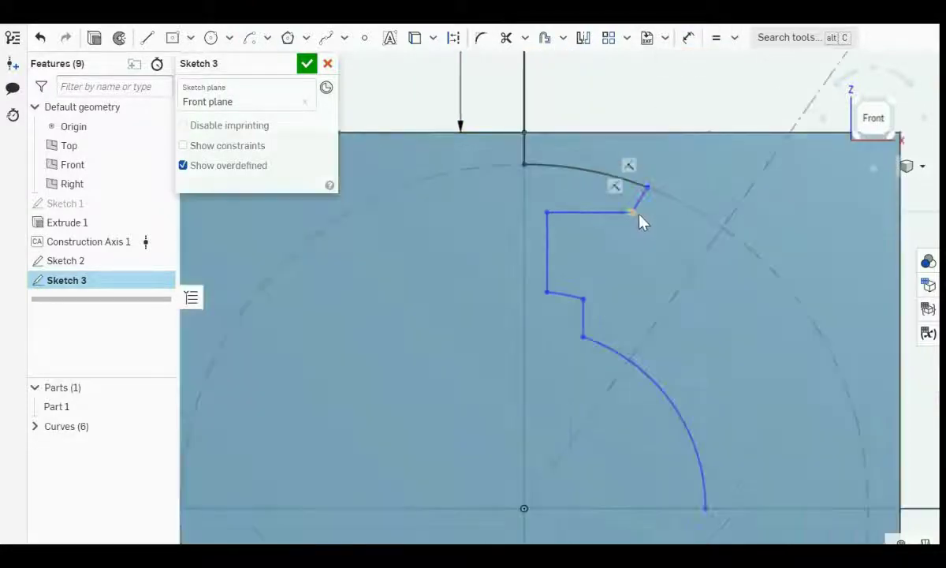
click(734, 38)
click(745, 114)
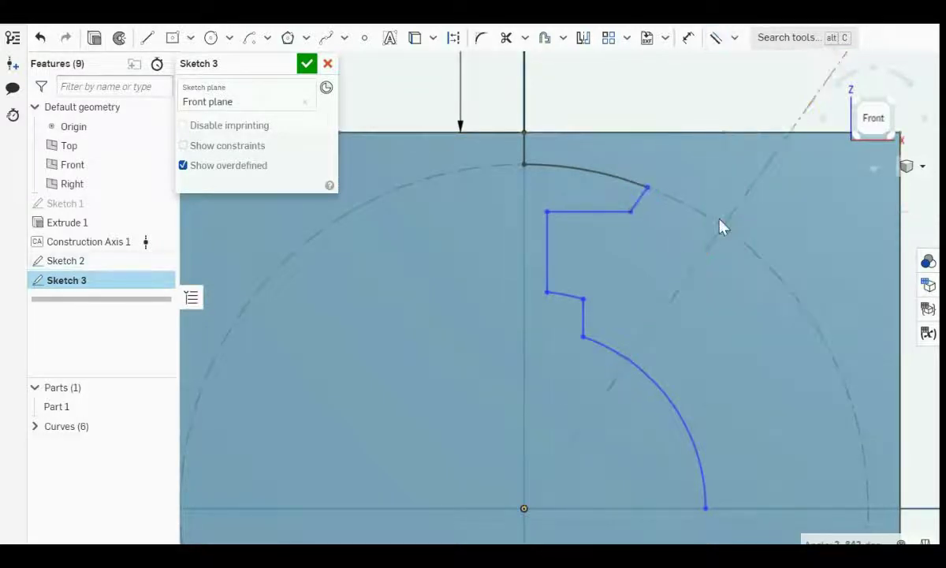
scroll(721, 227, down, 3)
click(688, 37)
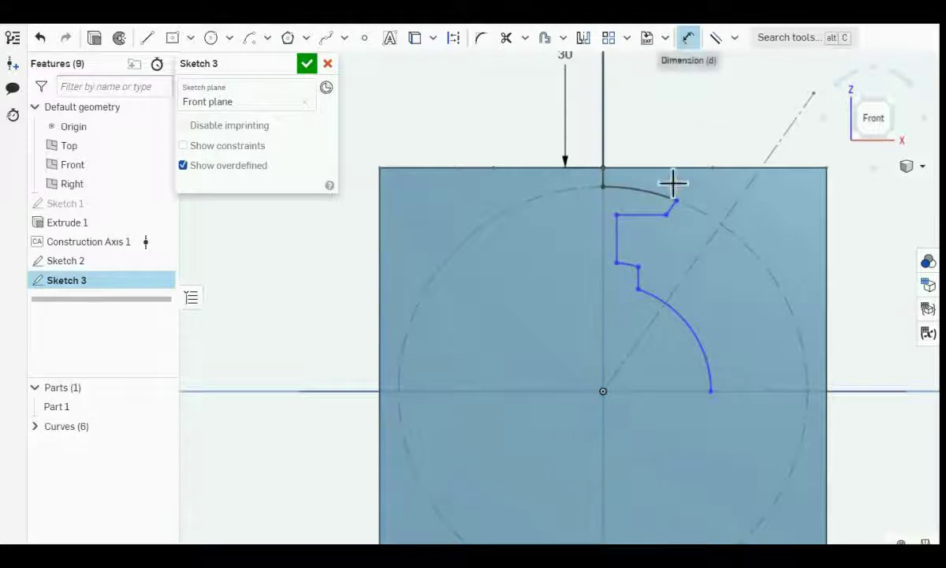
Dimension the width from the vertical axis to the arc end as 10 mm.
click(609, 223)
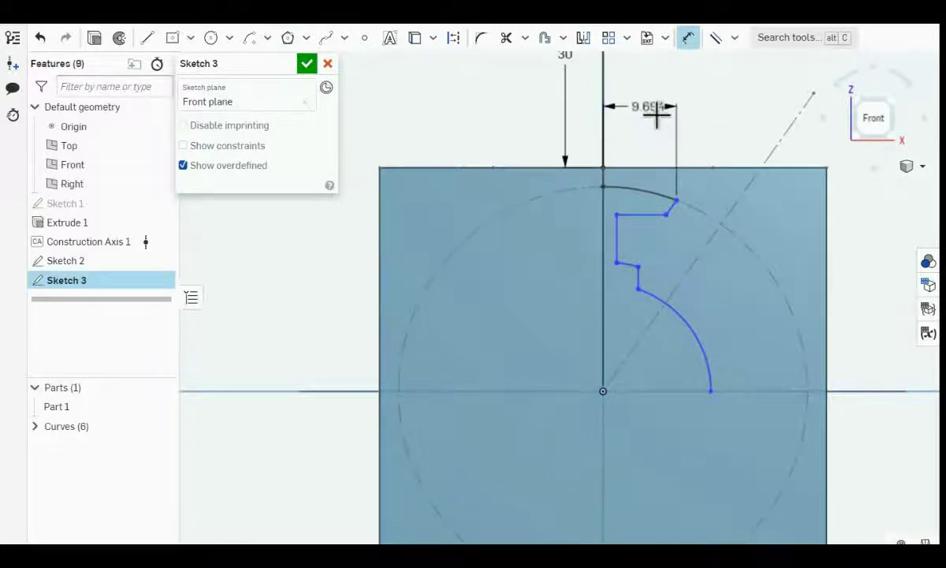
click(648, 120)
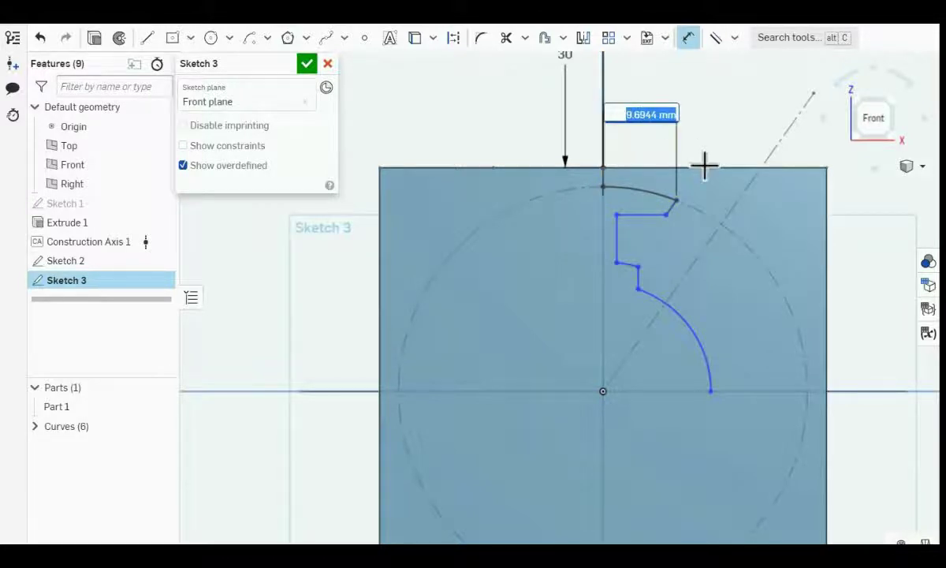
text(10)
key(Return)
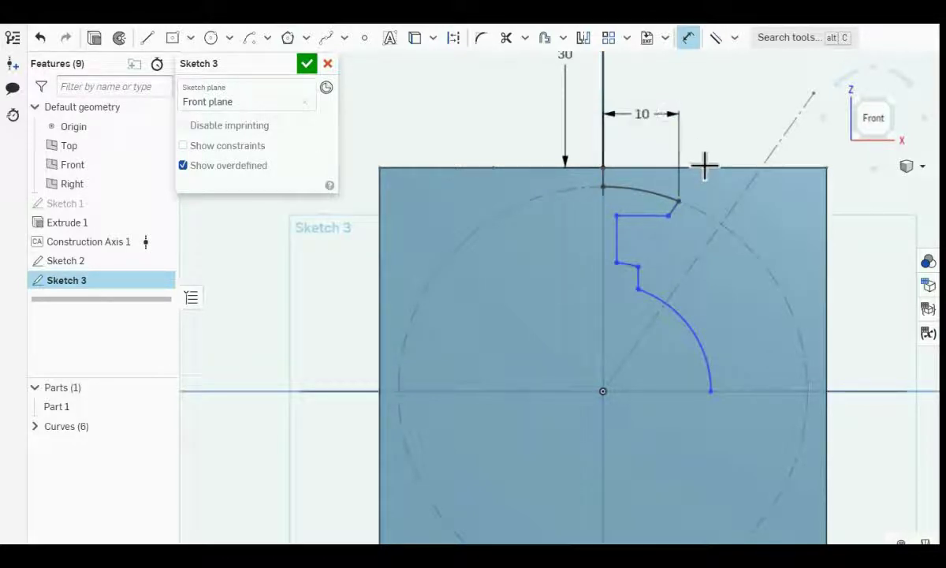
Dimension the top segment's height above the horizontal axis as 24 mm and close Sketch 3.
click(691, 43)
click(649, 217)
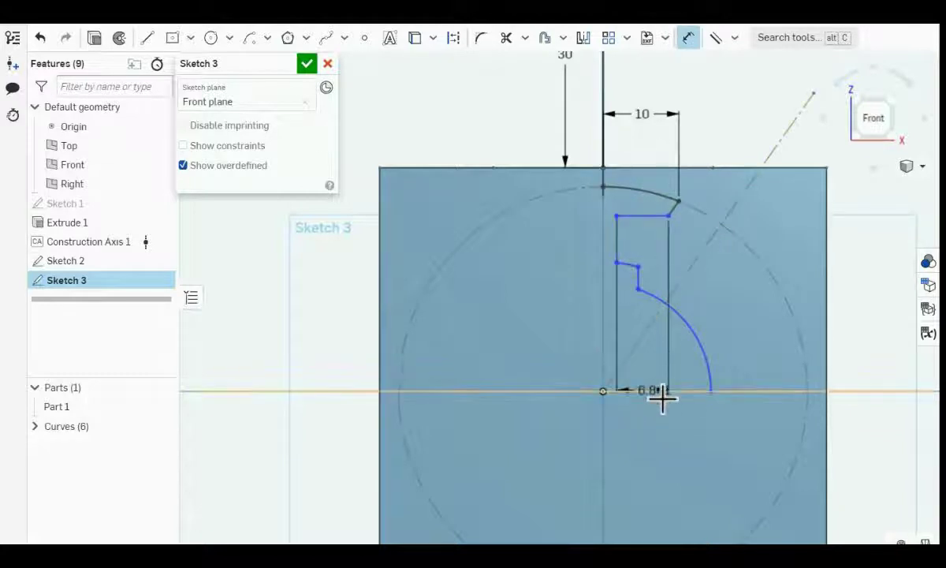
click(662, 392)
click(567, 300)
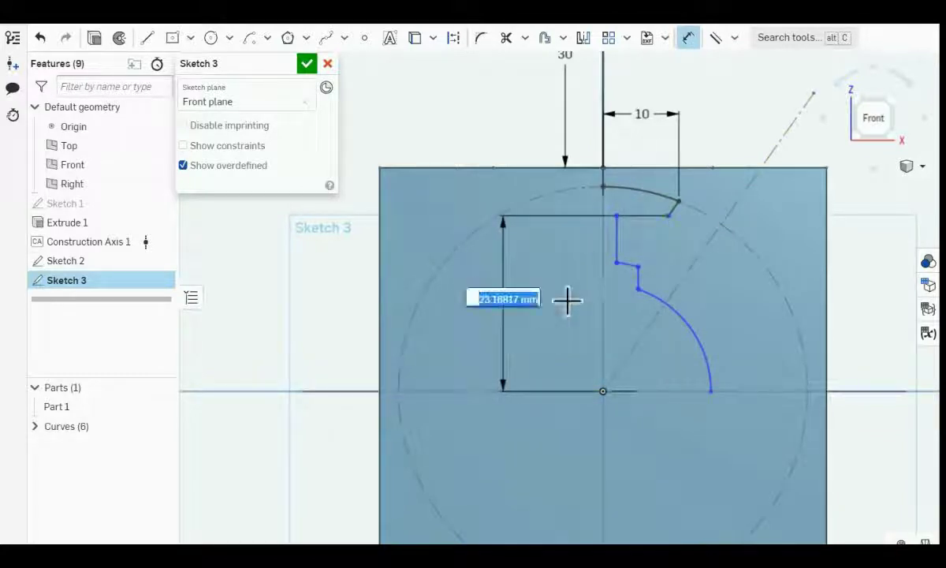
text(24)
key(Return)
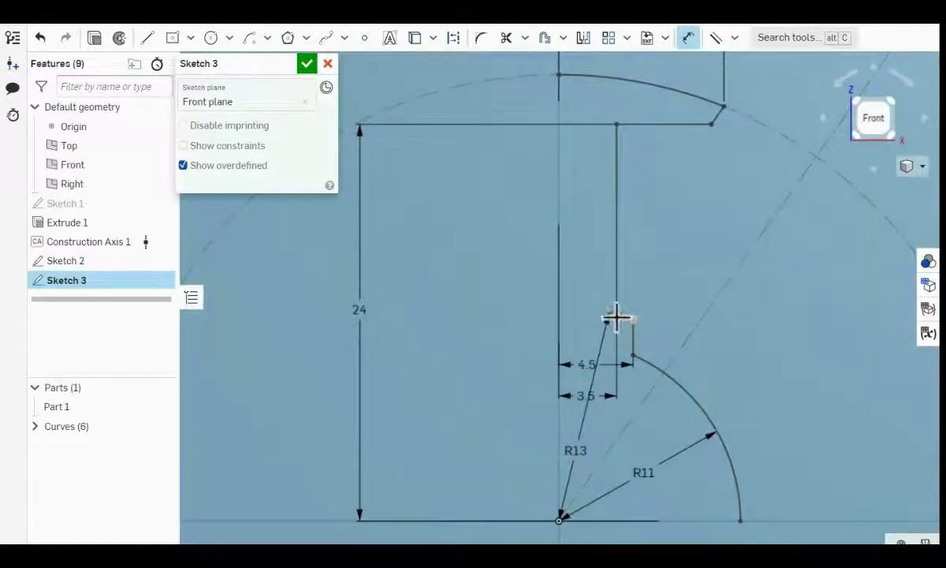
scroll(617, 317, down, 5)
click(307, 64)
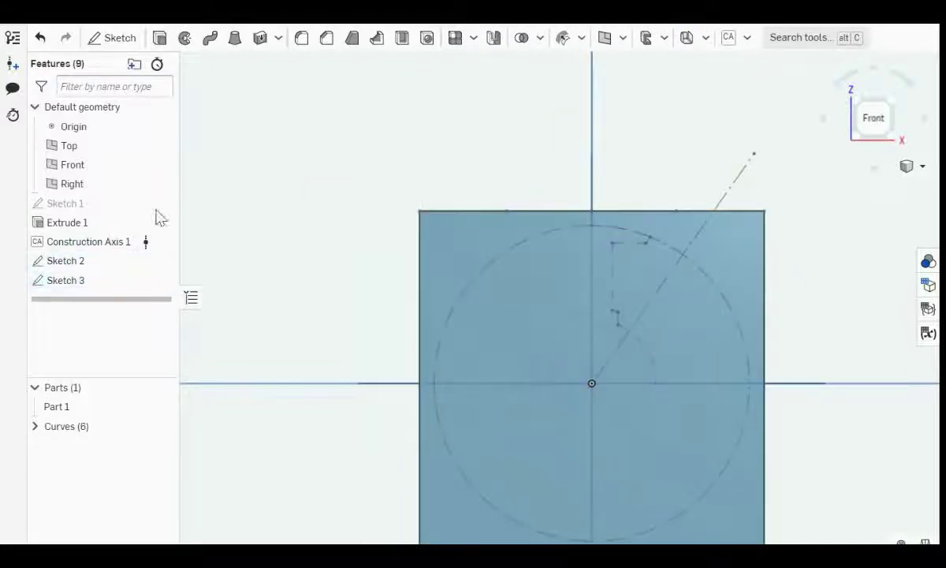
Start Sketch 4 on the Front plane and draw a 4 mm line from the block's top edge.
click(113, 41)
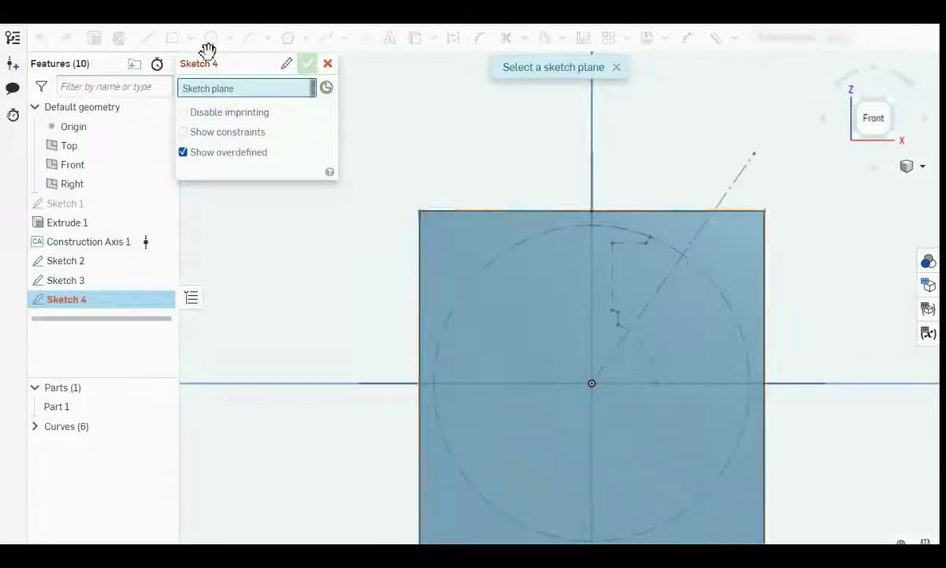
click(75, 164)
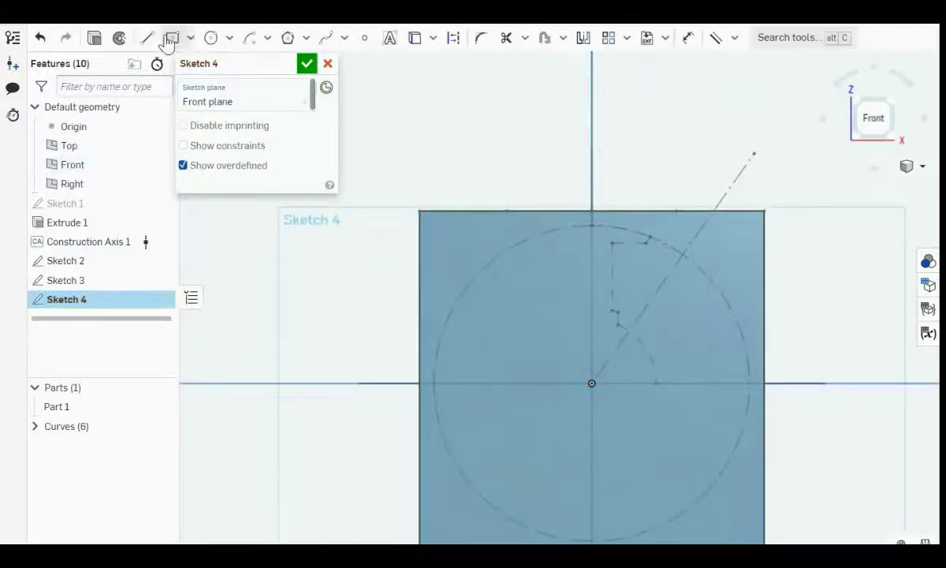
click(146, 38)
click(679, 211)
scroll(687, 120, up, 2)
scroll(686, 122, down, 2)
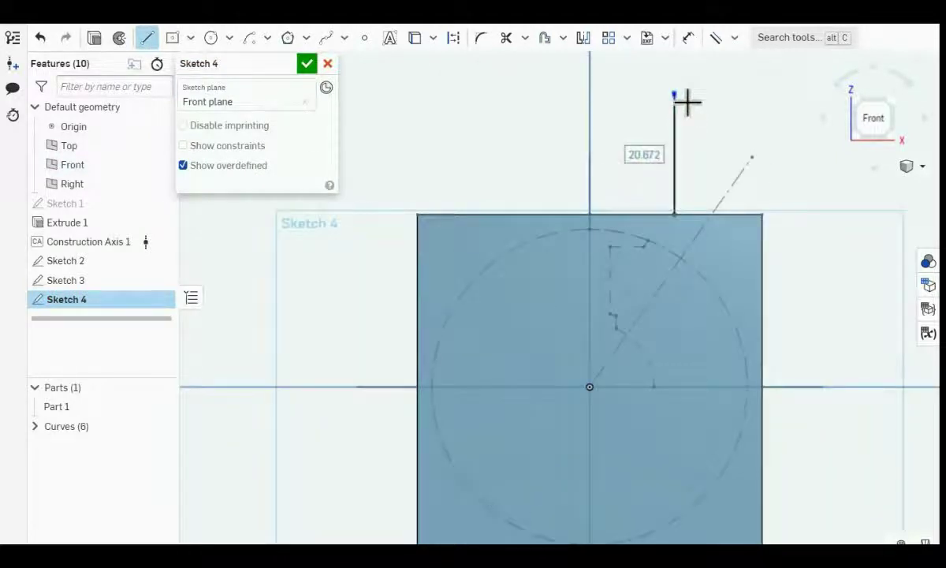
text(4)
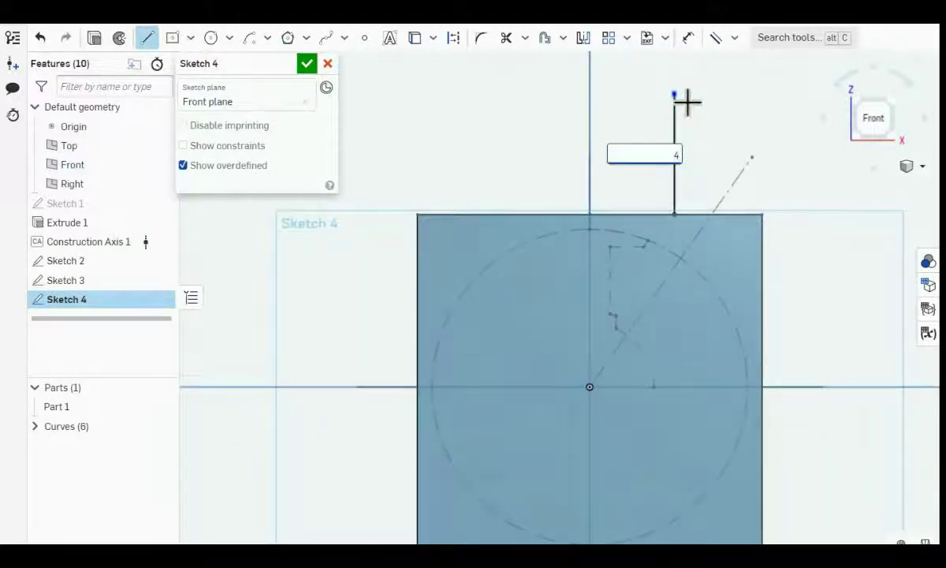
key(Return)
key(Escape)
scroll(694, 253, up, 3)
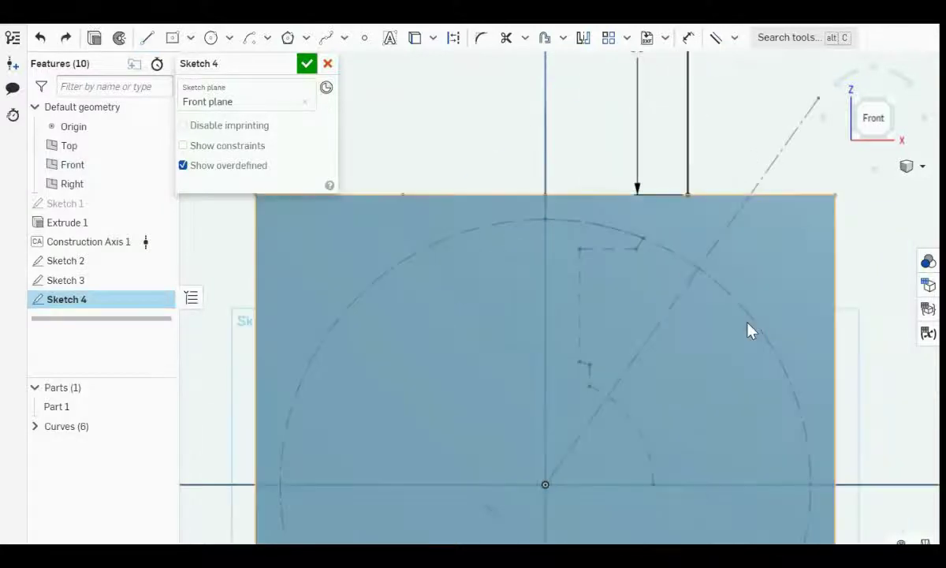
Draw a stepped polyline: a slanted segment, a horizontal step and a vertical step down.
click(145, 38)
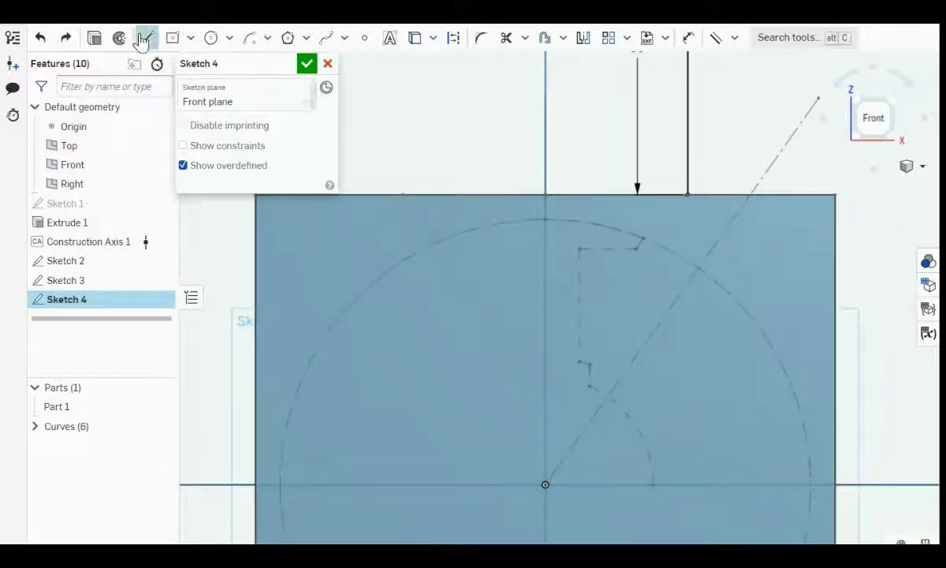
click(688, 194)
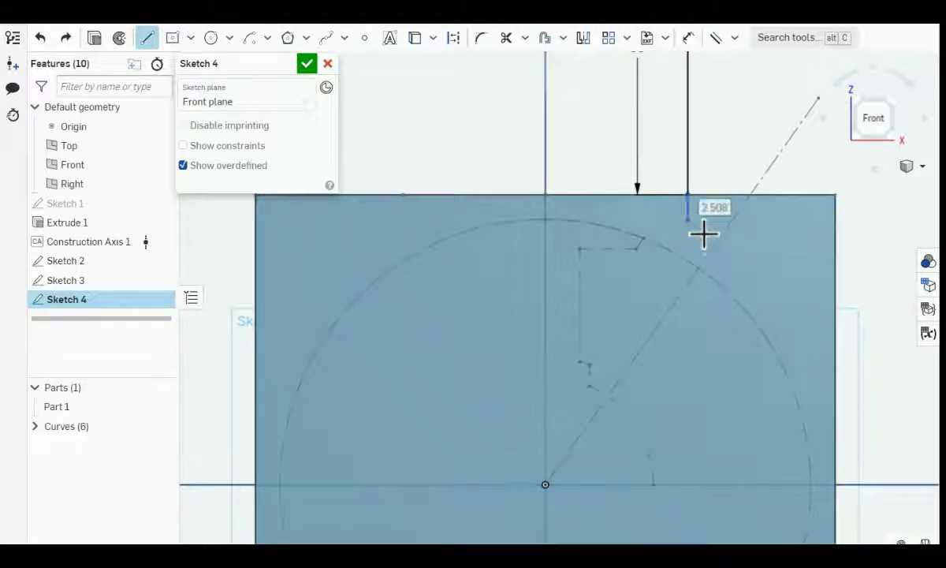
click(697, 228)
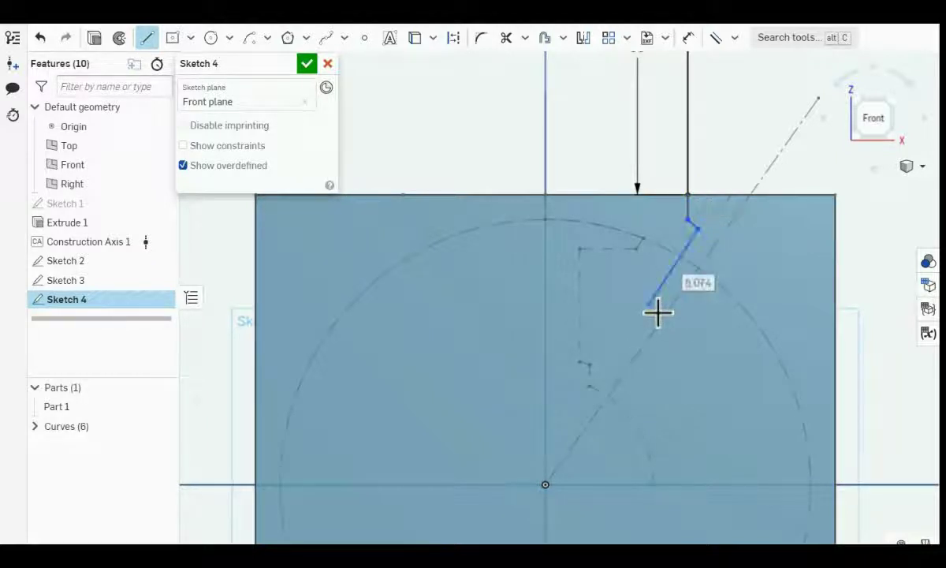
key(Escape)
key(ctrl+z)
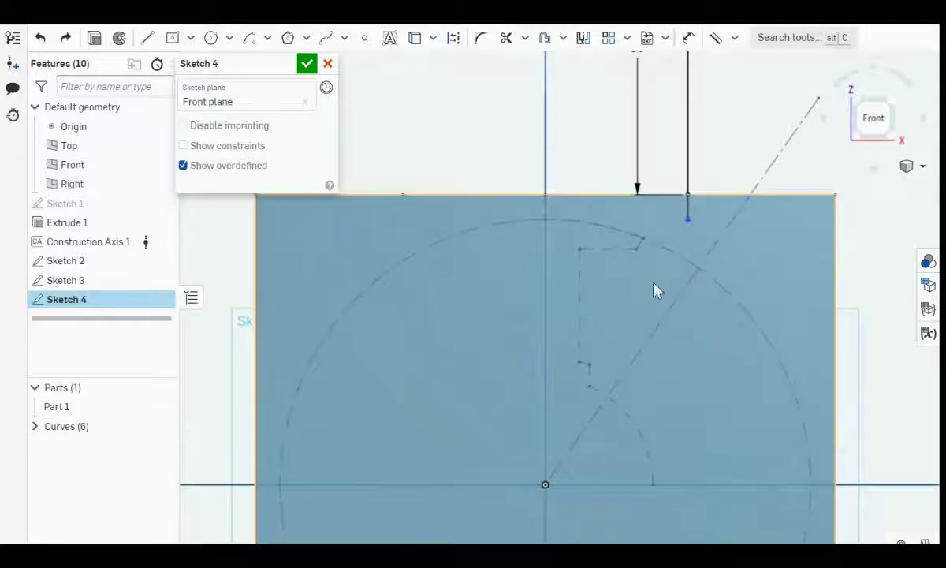
click(148, 37)
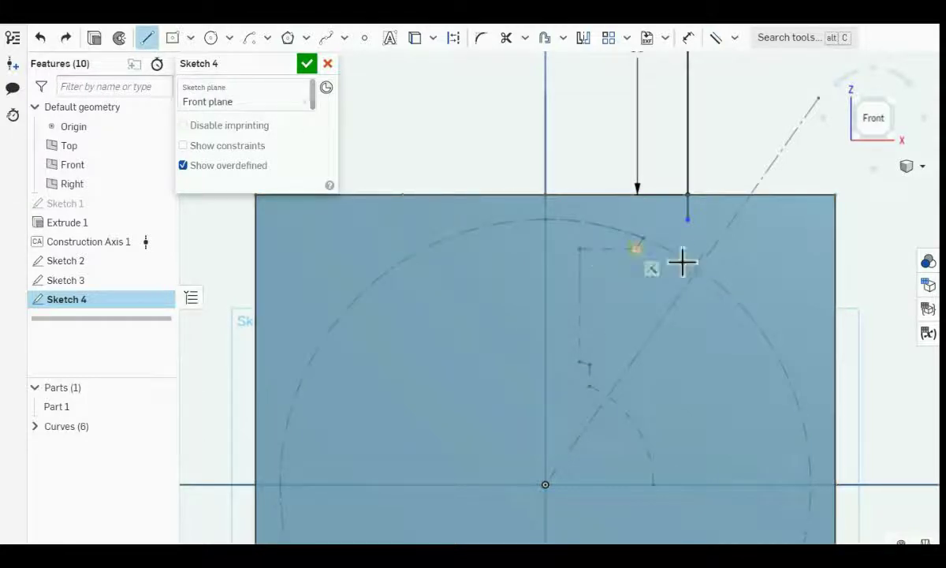
click(641, 294)
click(621, 294)
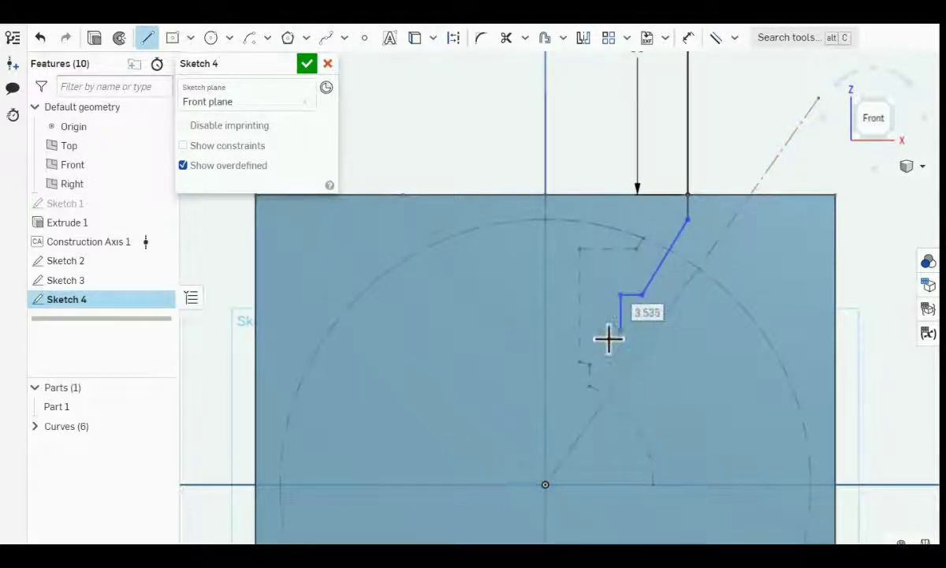
click(620, 329)
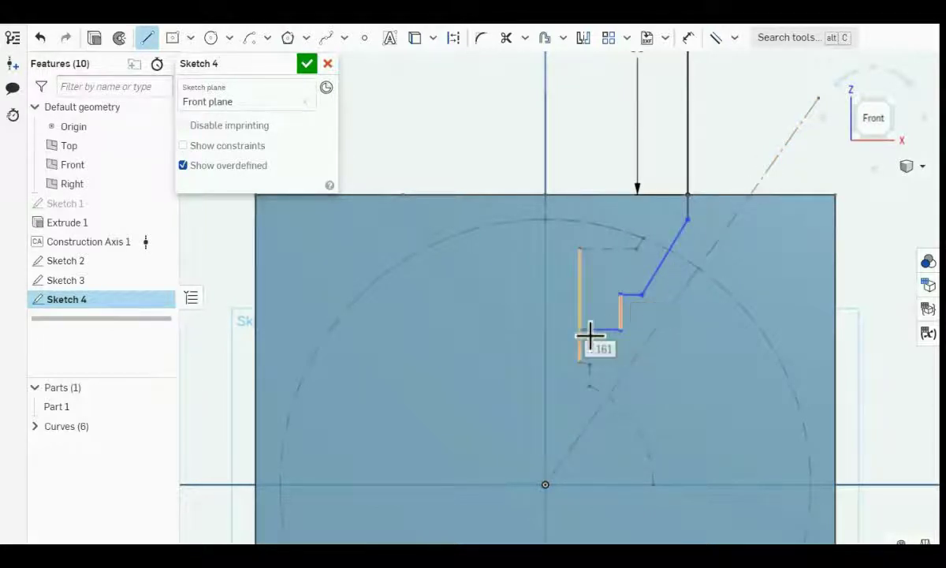
click(144, 43)
Make the slanted segment parallel to the diagonal construction line and drag it down into place.
click(691, 292)
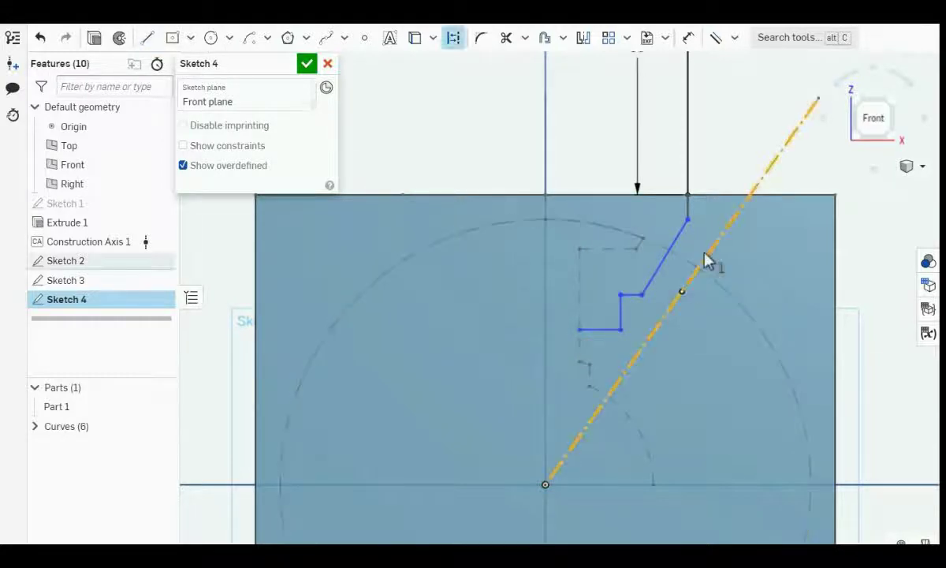
click(654, 278)
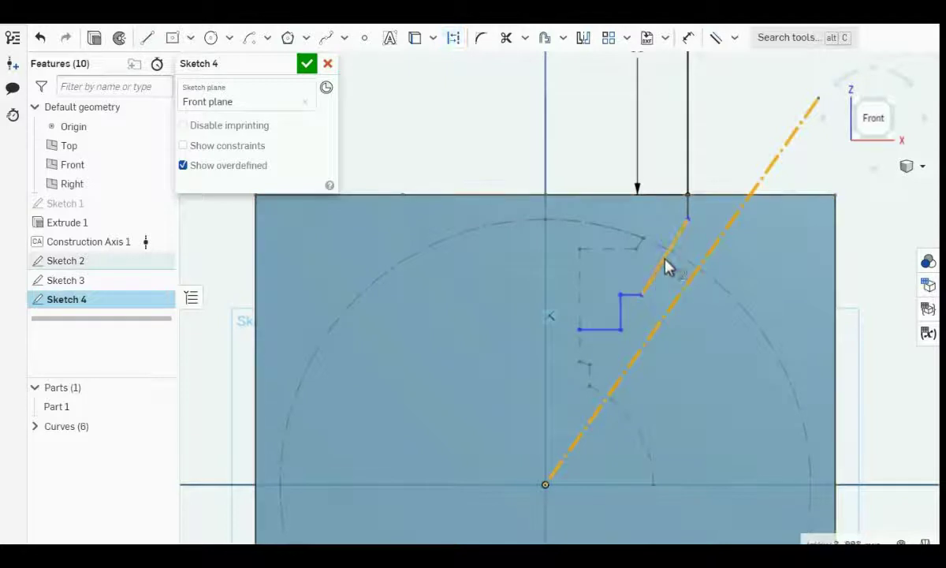
click(717, 39)
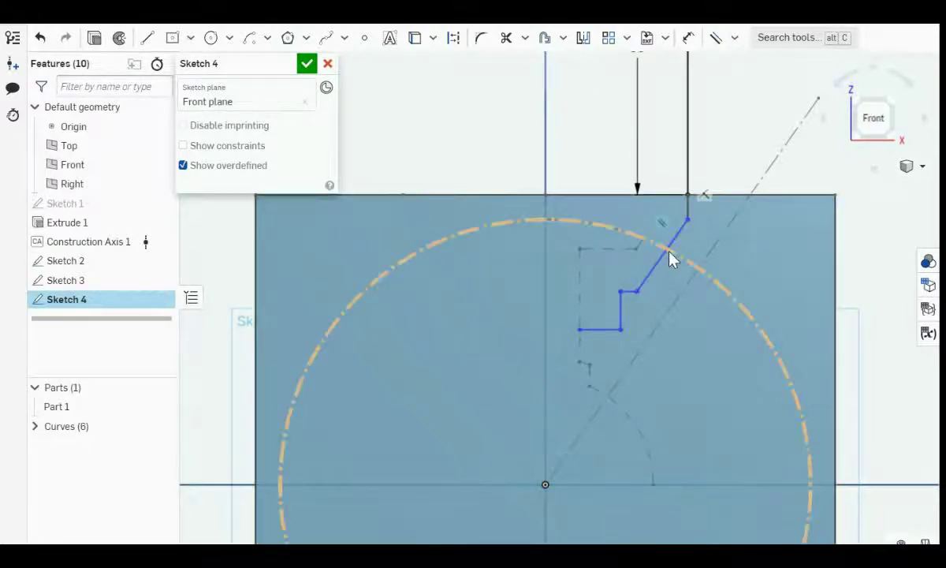
mouse_move(661, 264)
mouse_down()
mouse_move(691, 272)
mouse_move(680, 268)
mouse_up()
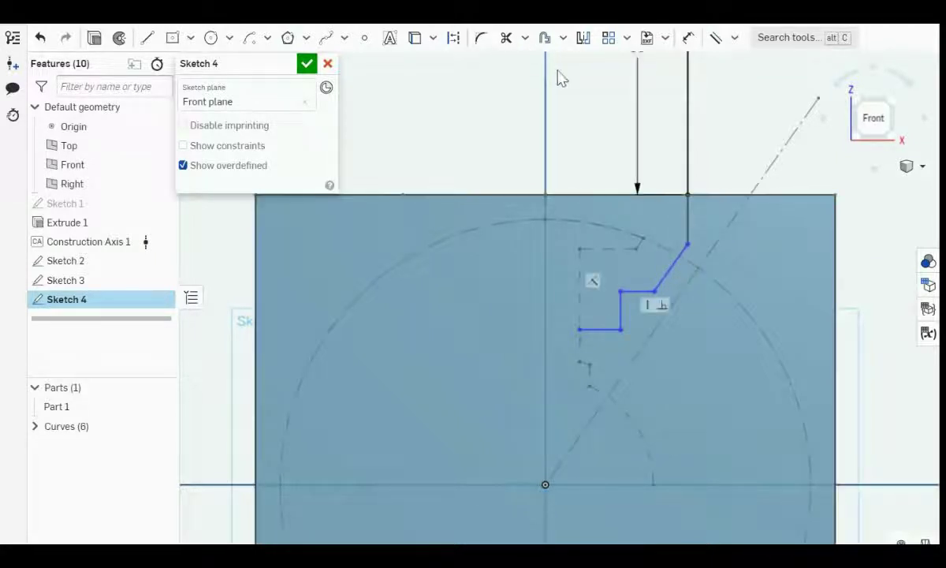
Add a vertical height dimension from the step to the horizontal axis.
click(689, 37)
click(652, 293)
click(648, 484)
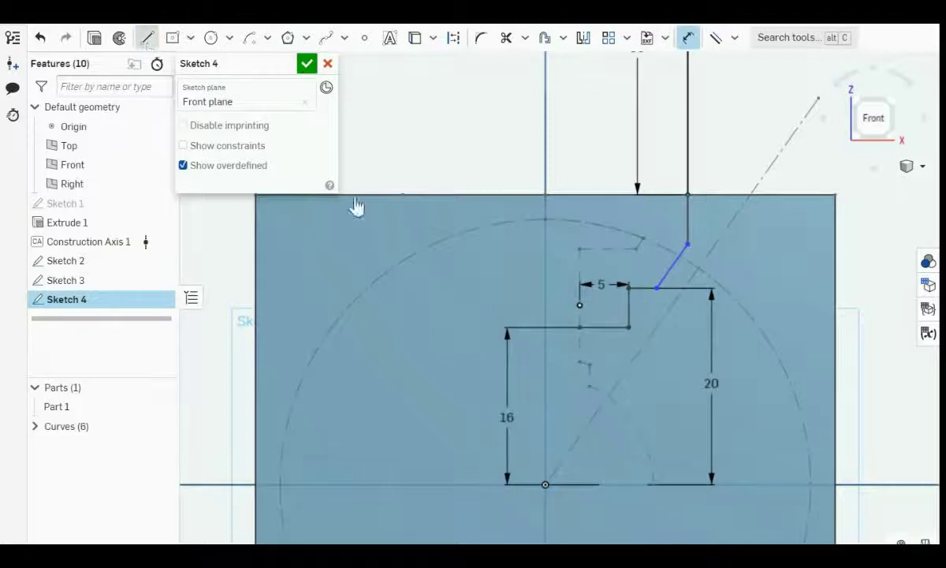
Draw a short line, an R11 arc centred on the origin and a joining line, then close Sketch 4.
key(l)
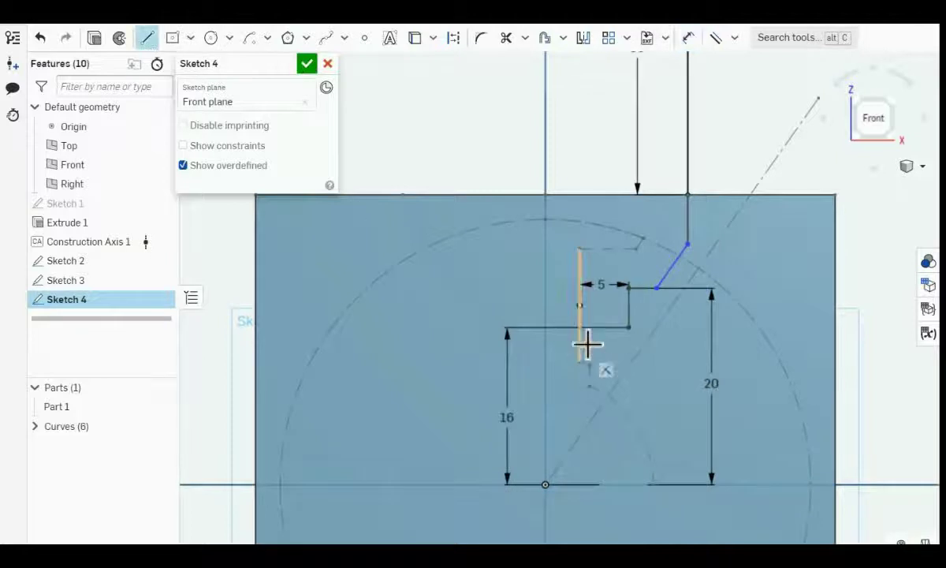
click(580, 327)
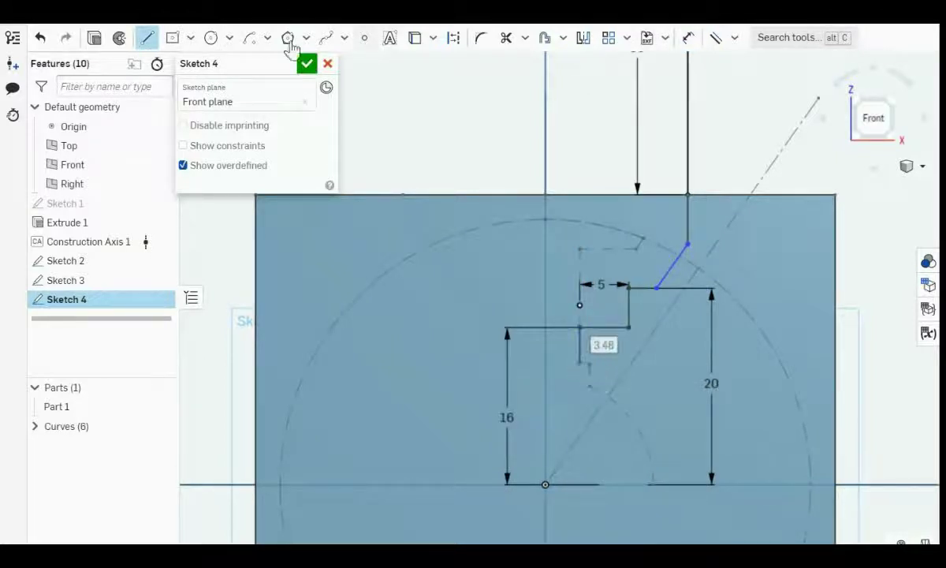
click(250, 41)
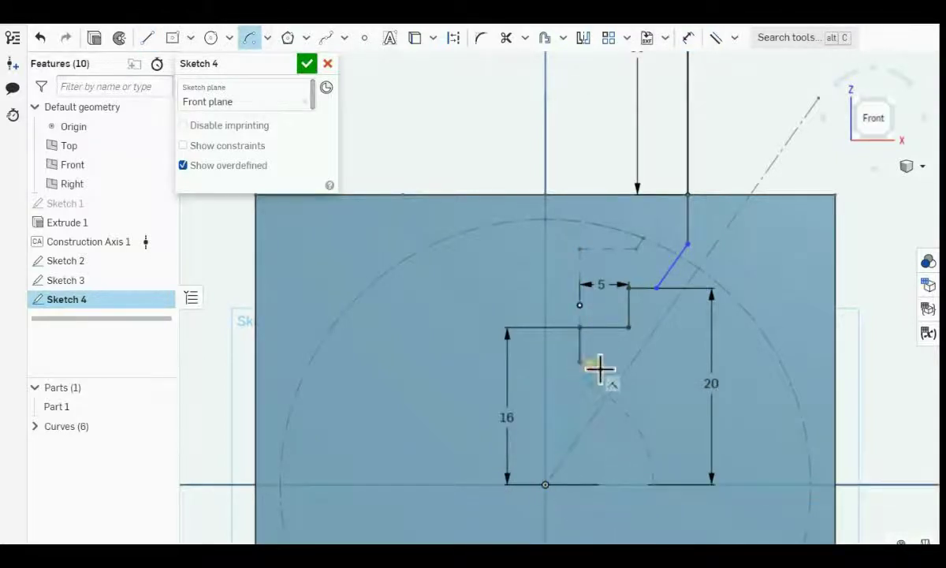
click(547, 484)
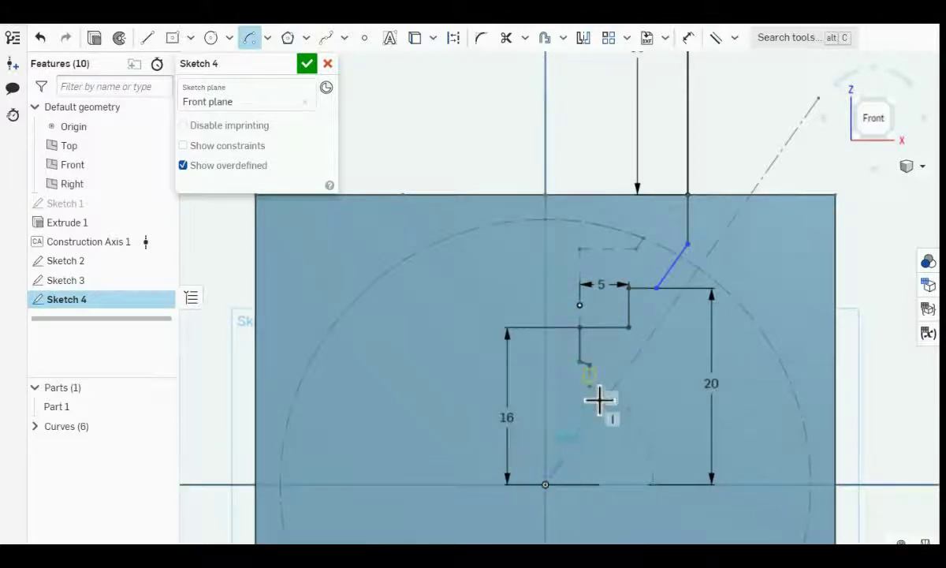
click(661, 487)
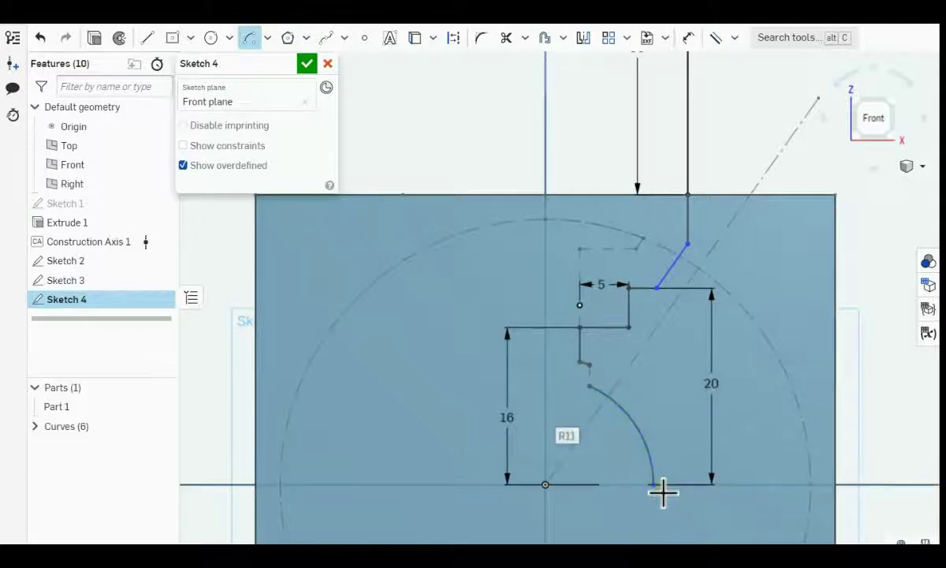
click(147, 39)
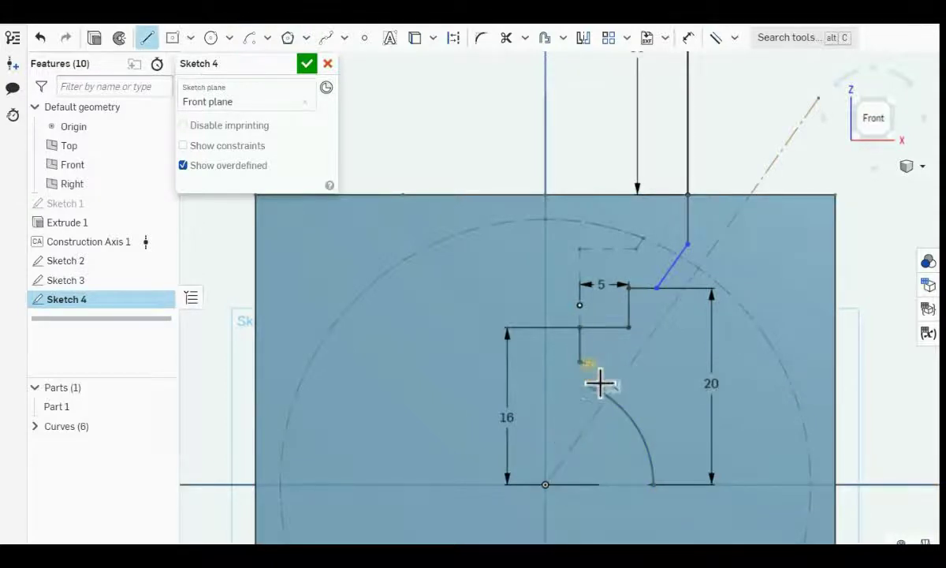
click(597, 393)
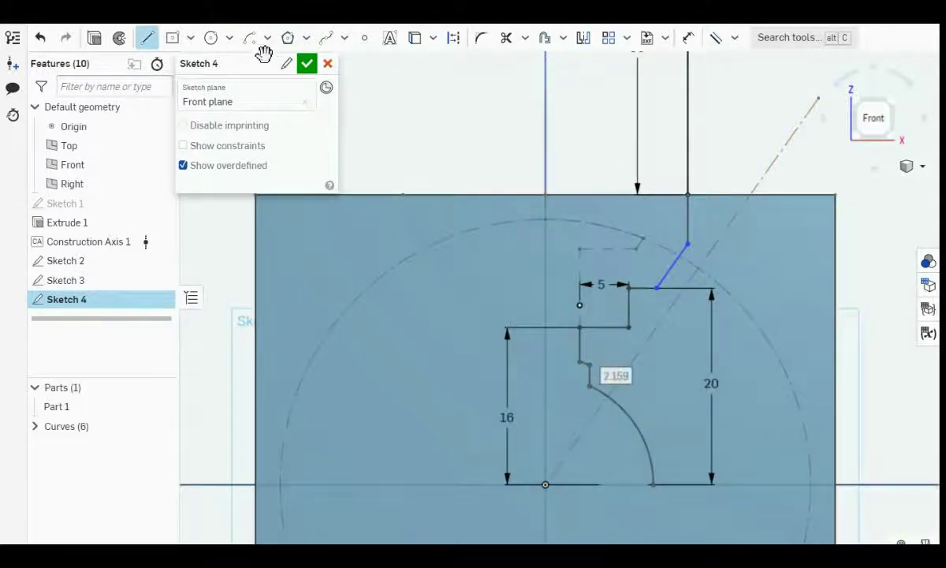
click(307, 63)
Hide all the reference planes in the view.
right_drag(681, 224, 674, 248)
scroll(672, 247, down, 5)
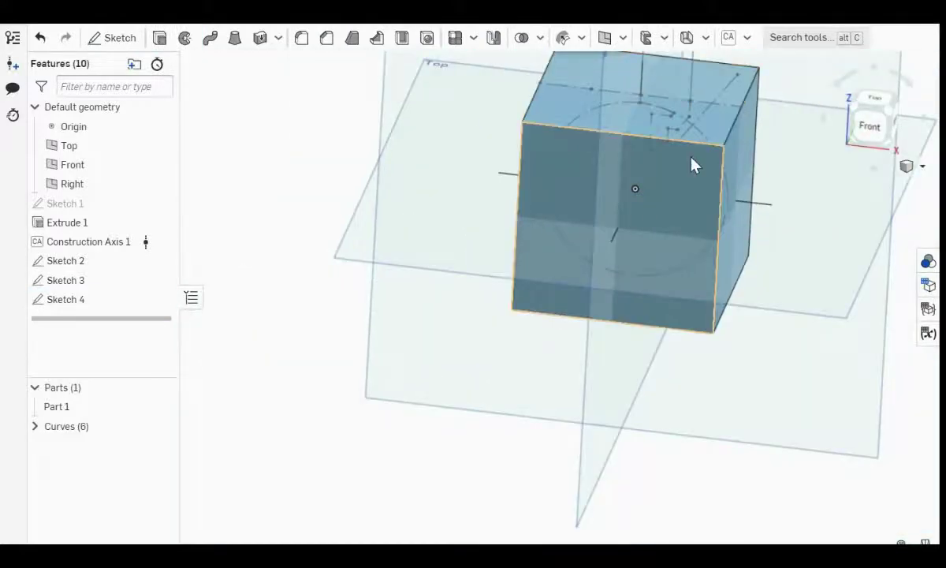
scroll(576, 315, up, 2)
scroll(600, 331, down, 2)
scroll(644, 361, up, 4)
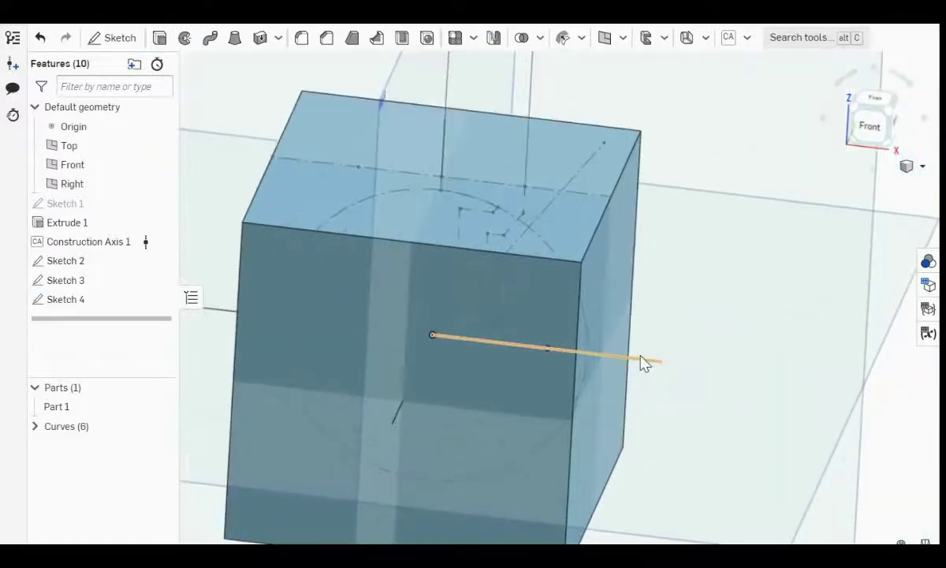
click(65, 242)
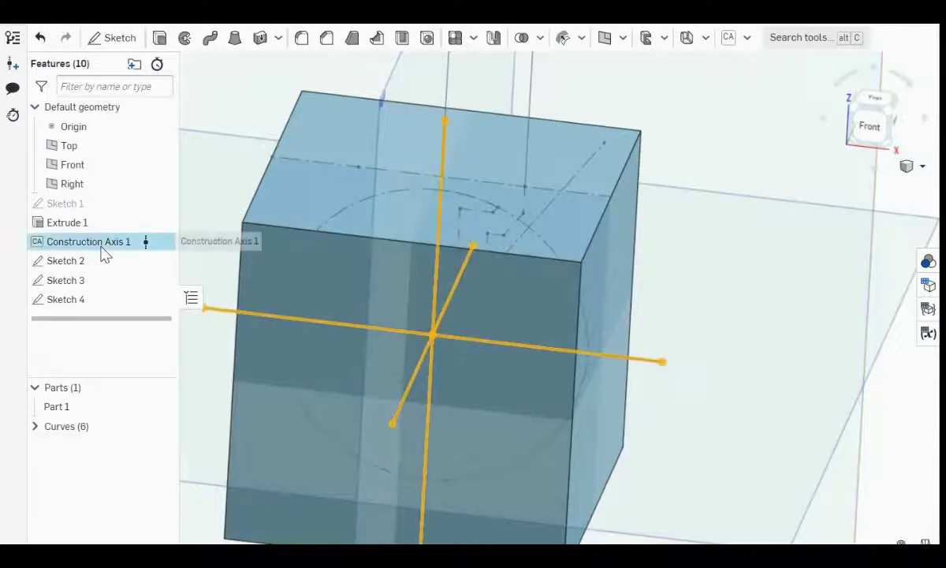
click(749, 130)
scroll(841, 173, down, 3)
key(Escape)
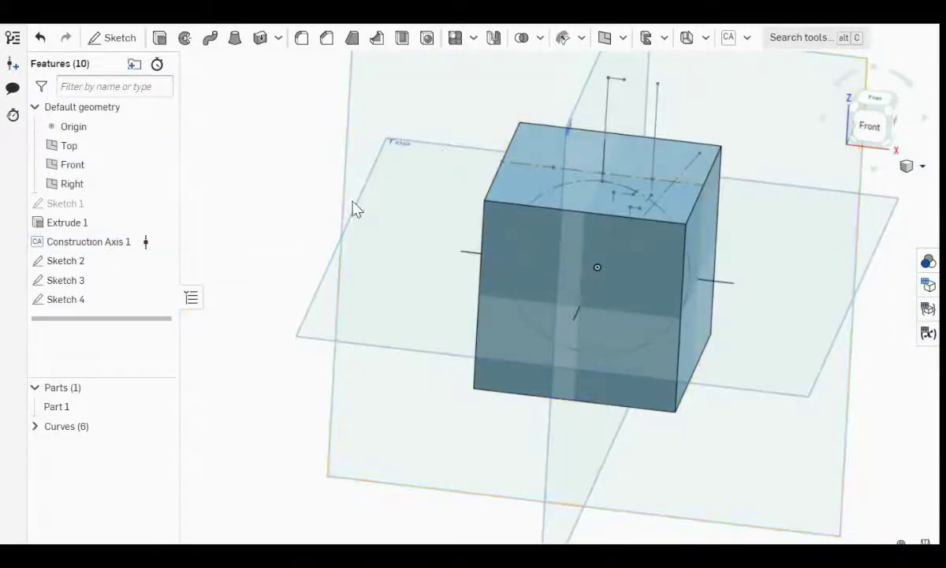
right_click(444, 117)
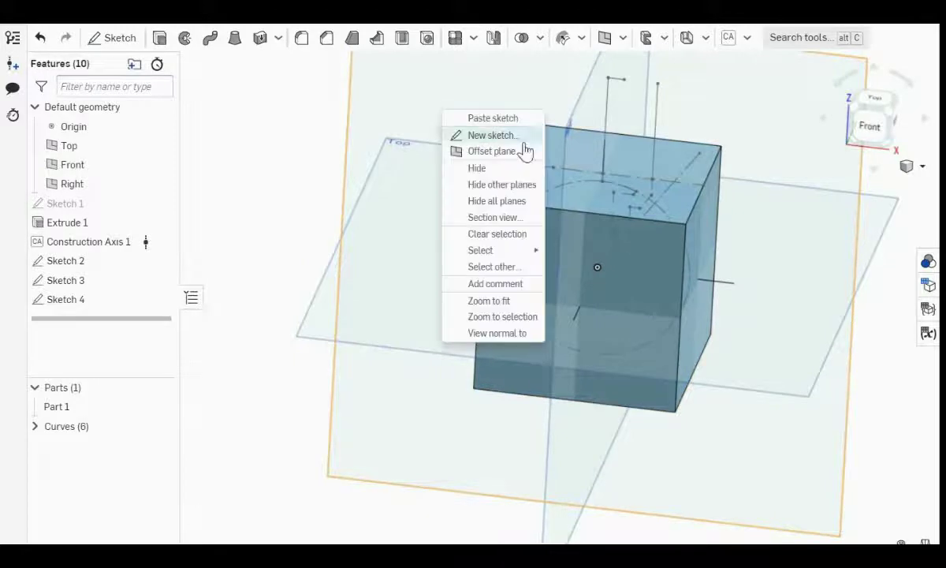
click(517, 202)
Revolve Sketch 3 a full turn as a surface around Construction Axis 1, excluding Curve 5.
right_drag(528, 213, 631, 181)
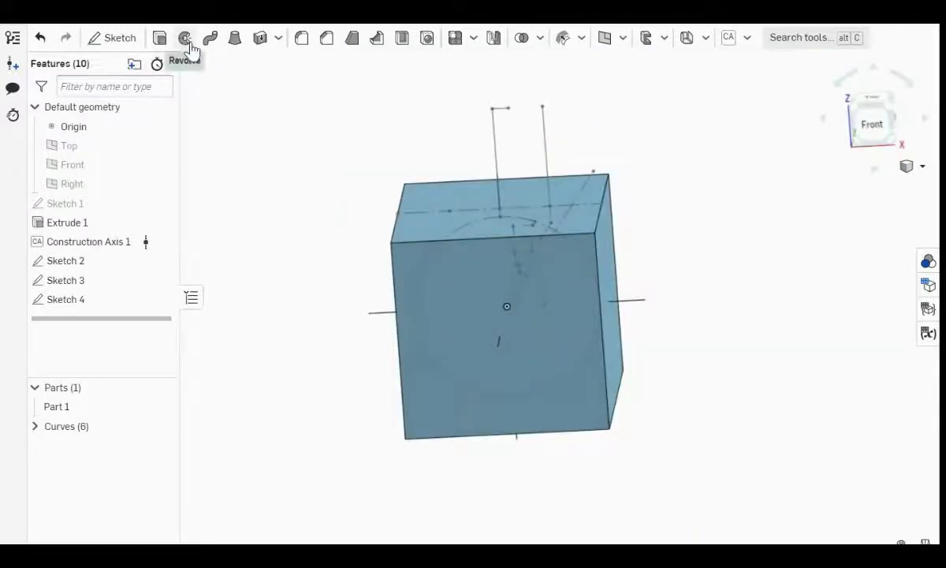
click(186, 39)
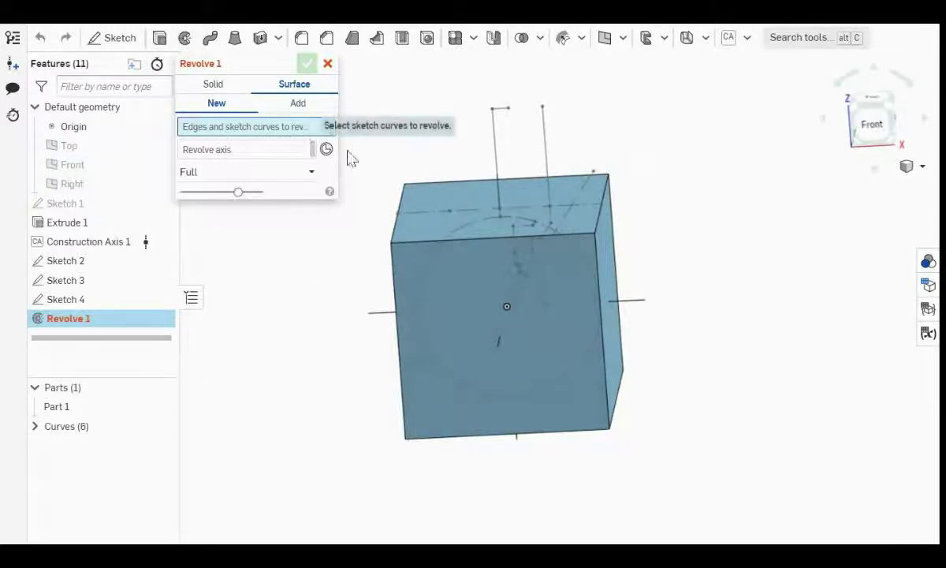
click(55, 283)
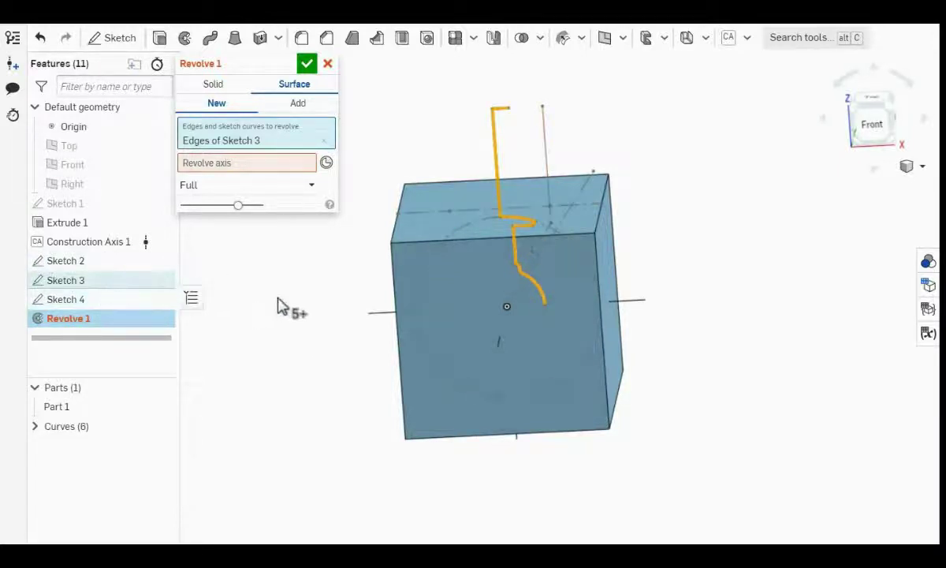
right_drag(733, 254, 691, 262)
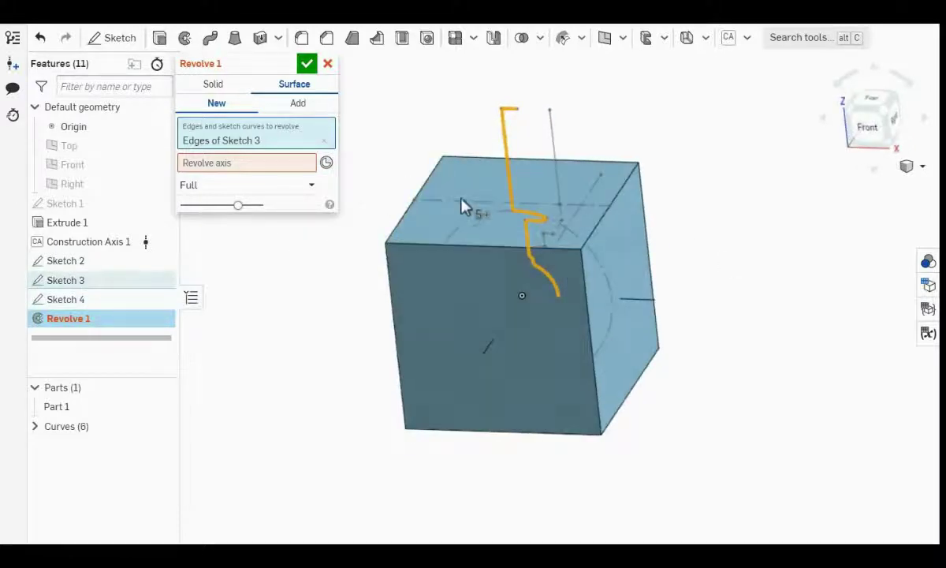
scroll(463, 203, up, 3)
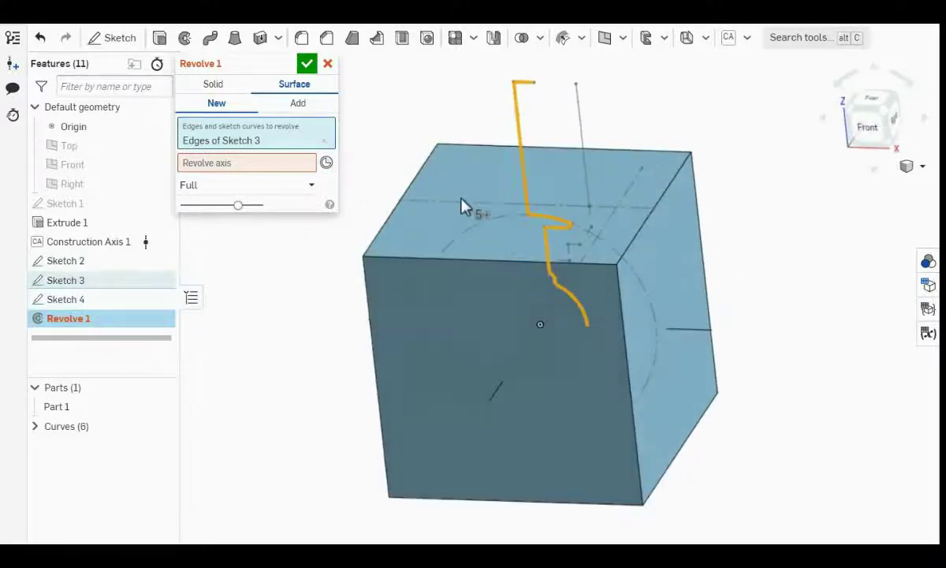
click(707, 336)
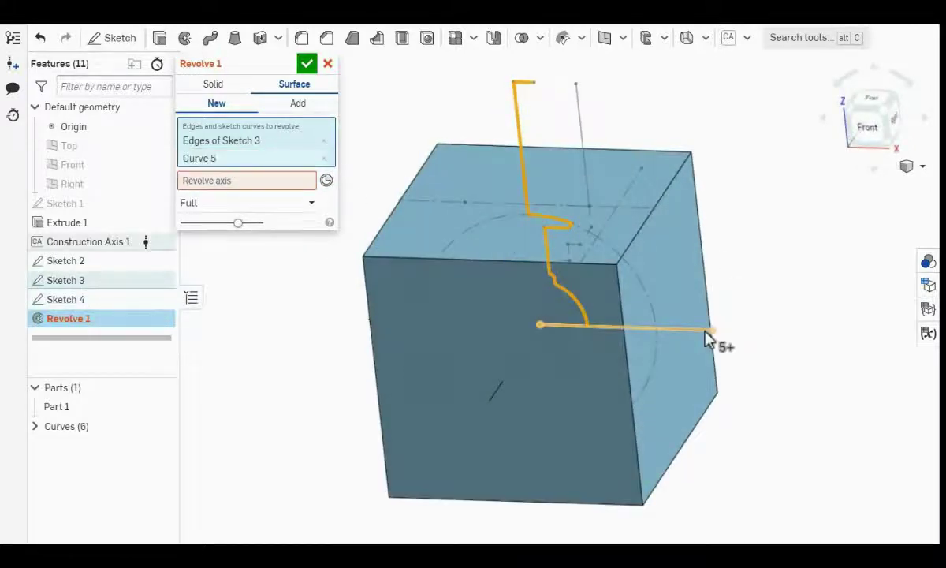
click(308, 157)
click(256, 164)
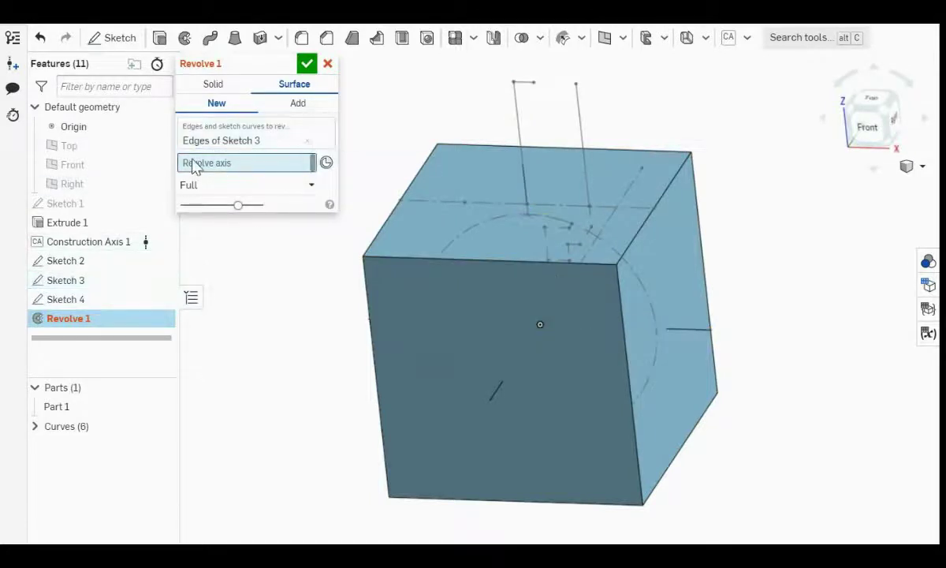
click(695, 329)
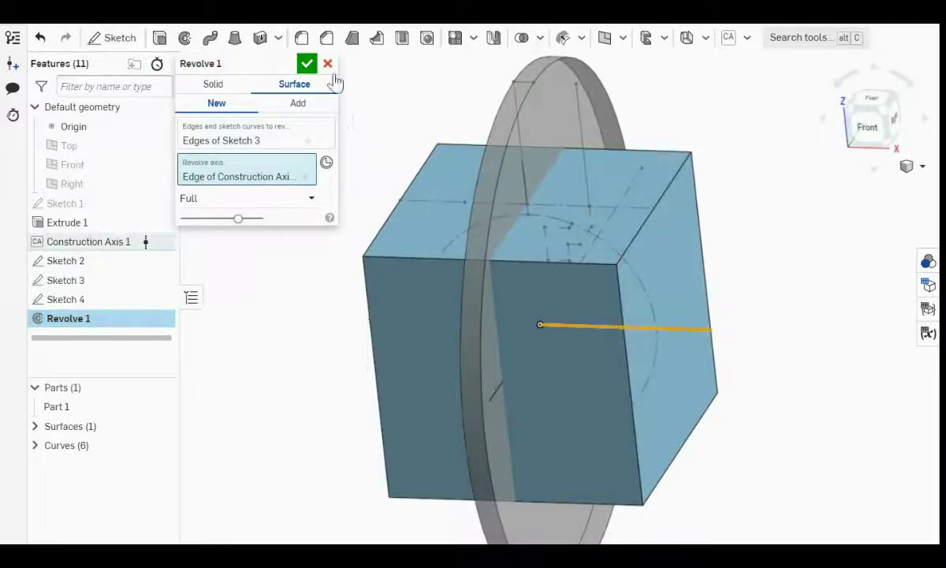
click(307, 63)
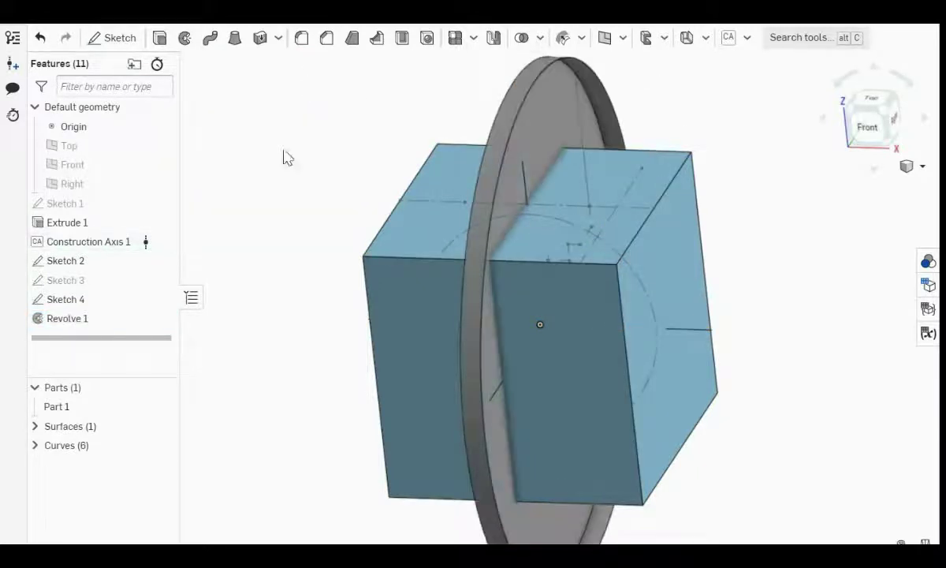
Create Revolve 2 by revolving Sketch 4 as a full surface around the construction axis edge.
click(186, 39)
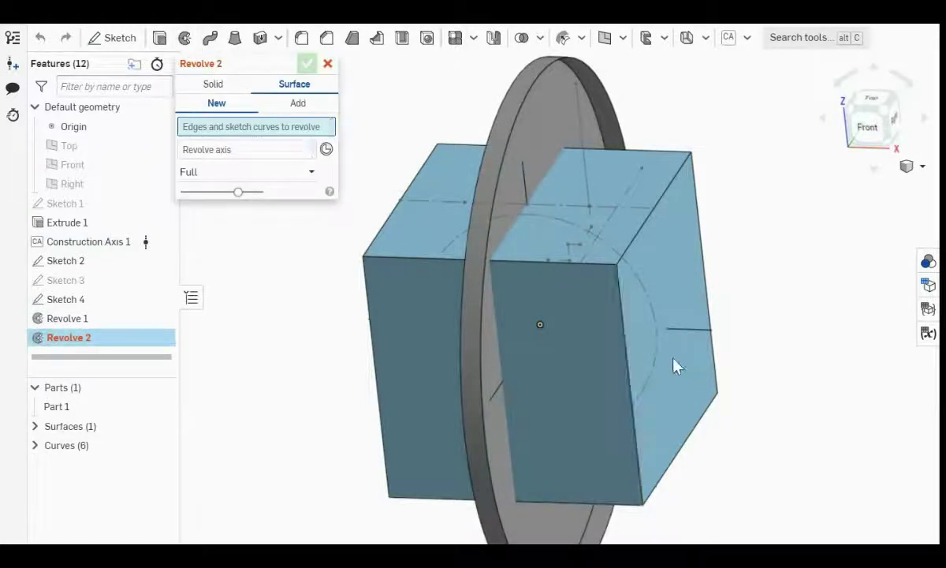
click(69, 308)
click(239, 171)
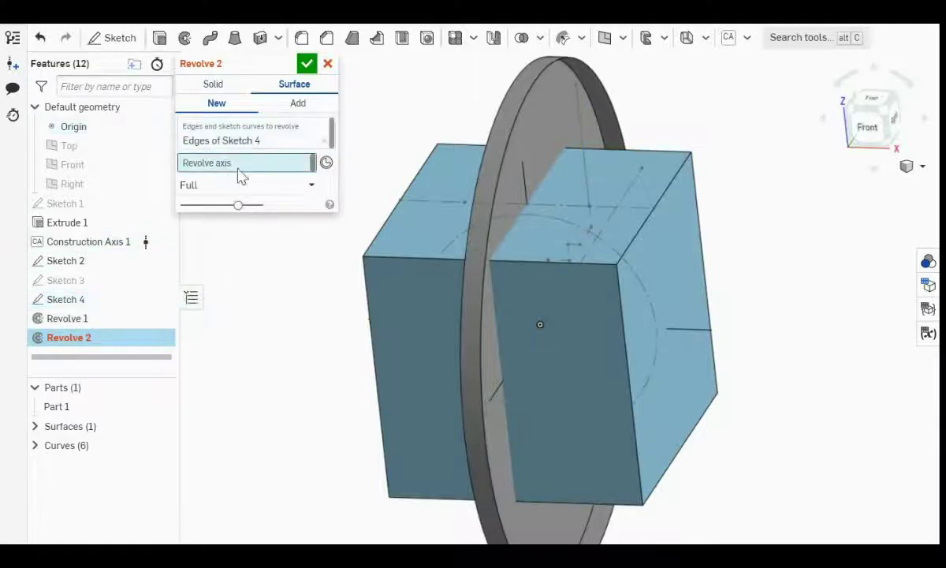
click(698, 331)
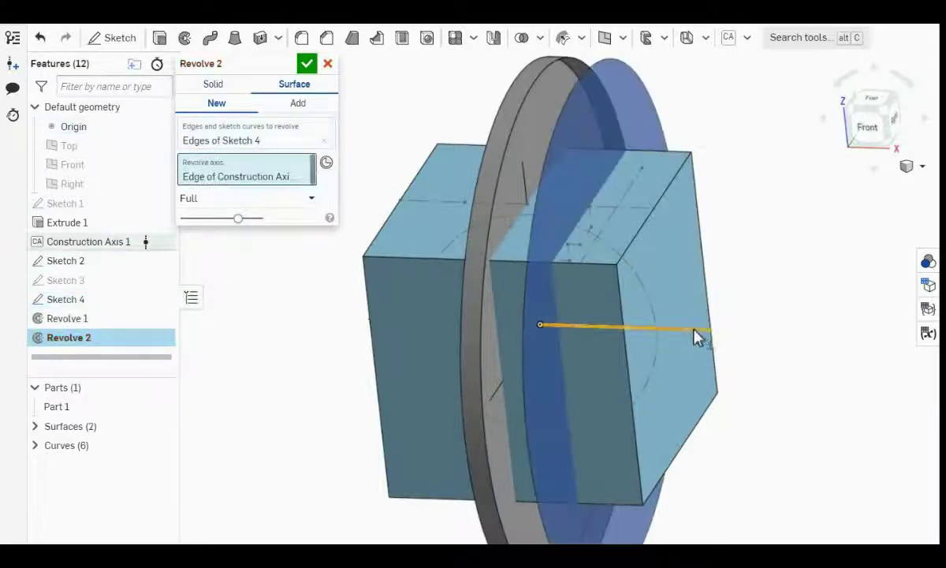
click(306, 65)
right_drag(250, 243, 402, 254)
right_drag(600, 193, 684, 224)
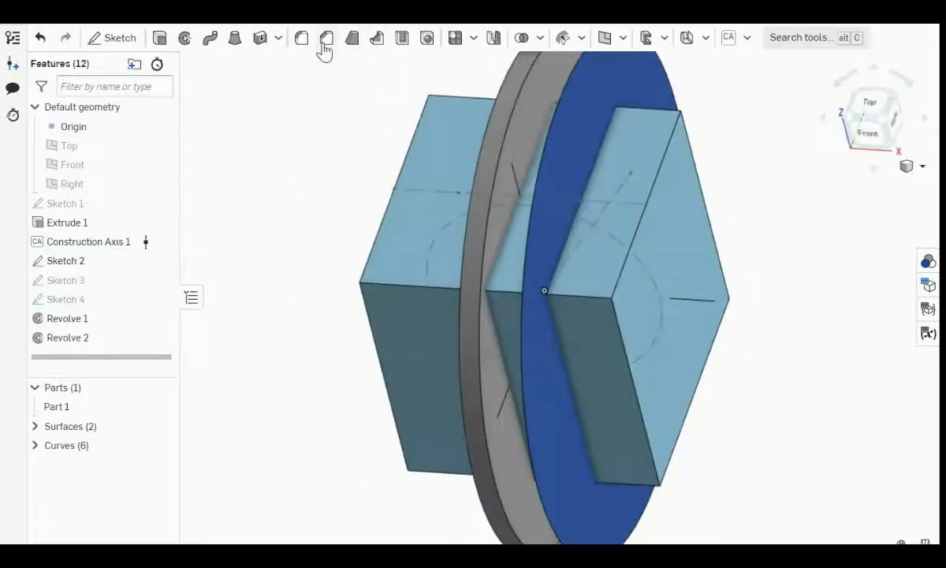
click(473, 40)
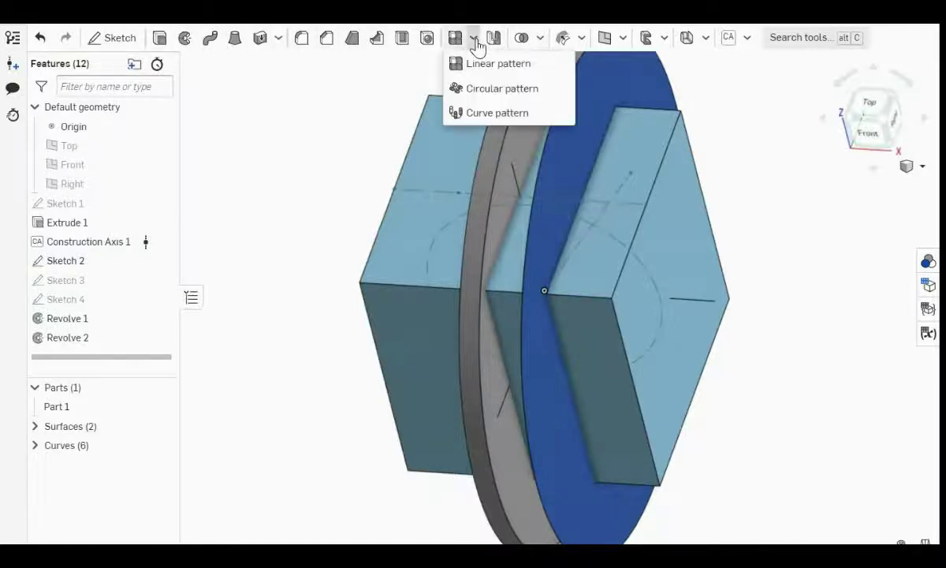
click(482, 91)
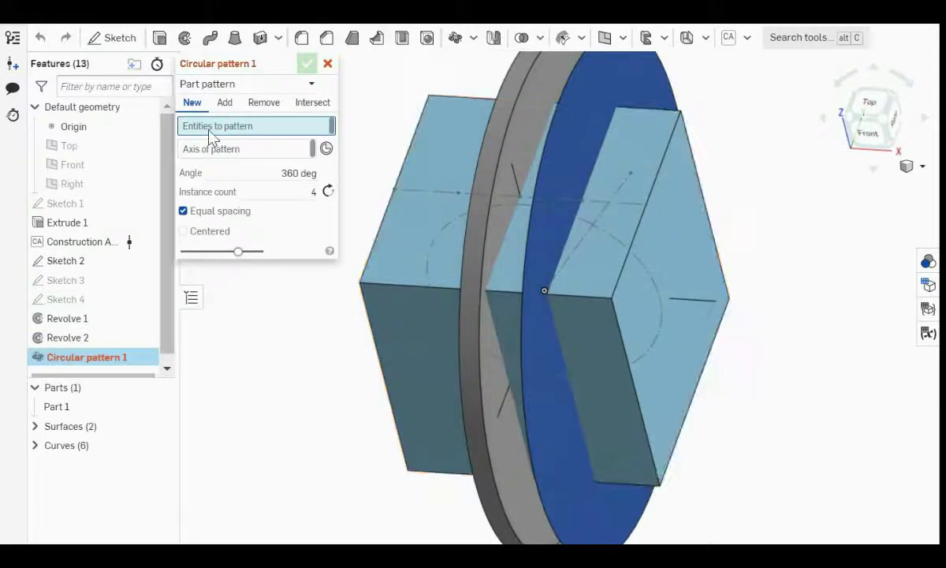
click(499, 124)
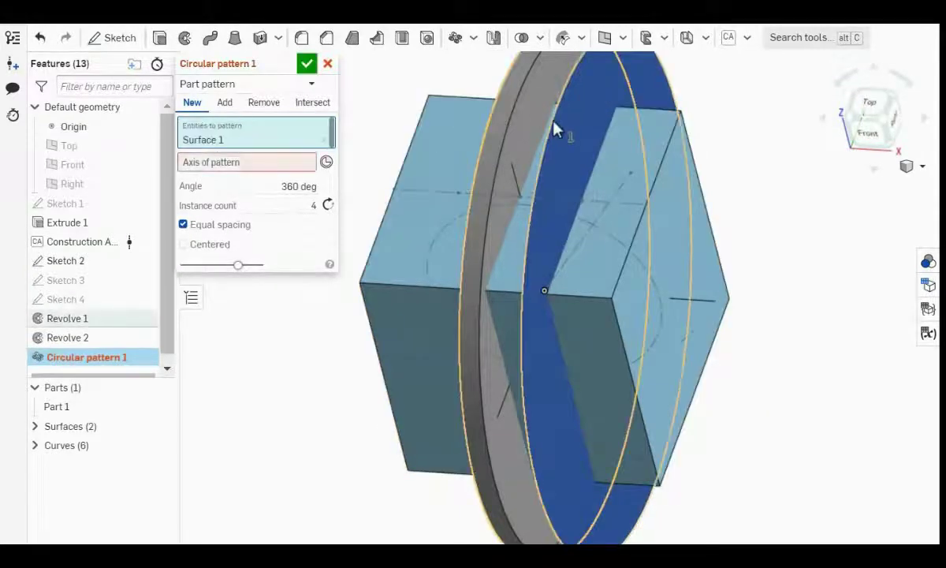
click(554, 130)
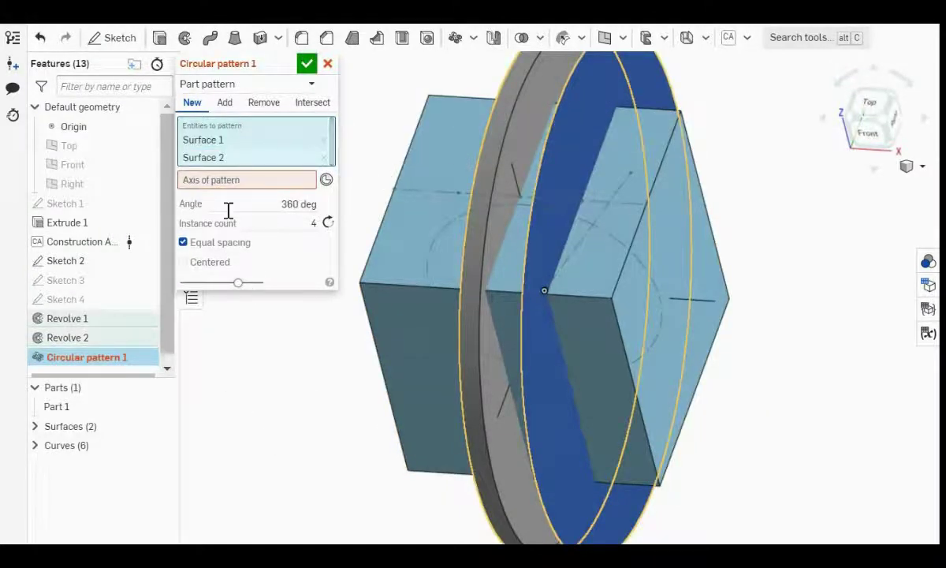
click(228, 181)
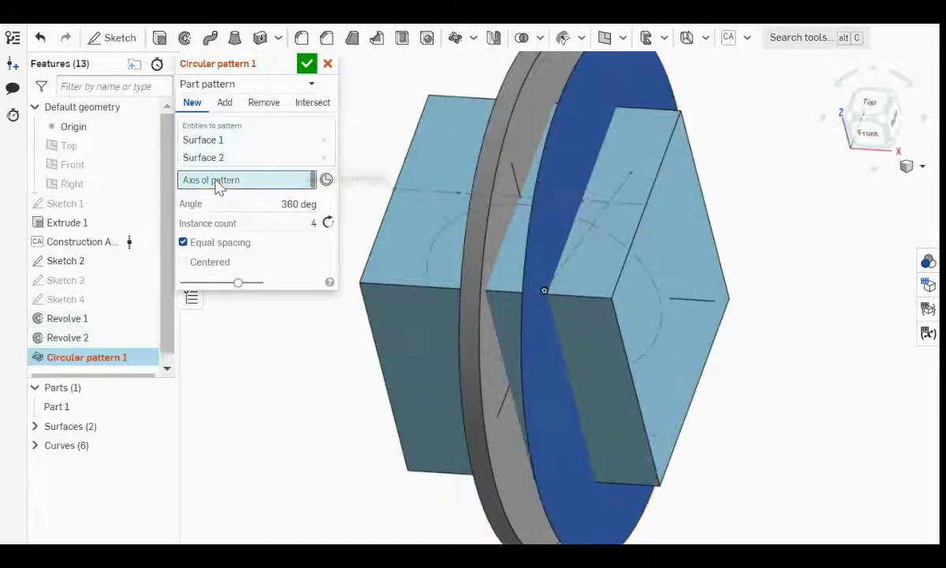
click(515, 181)
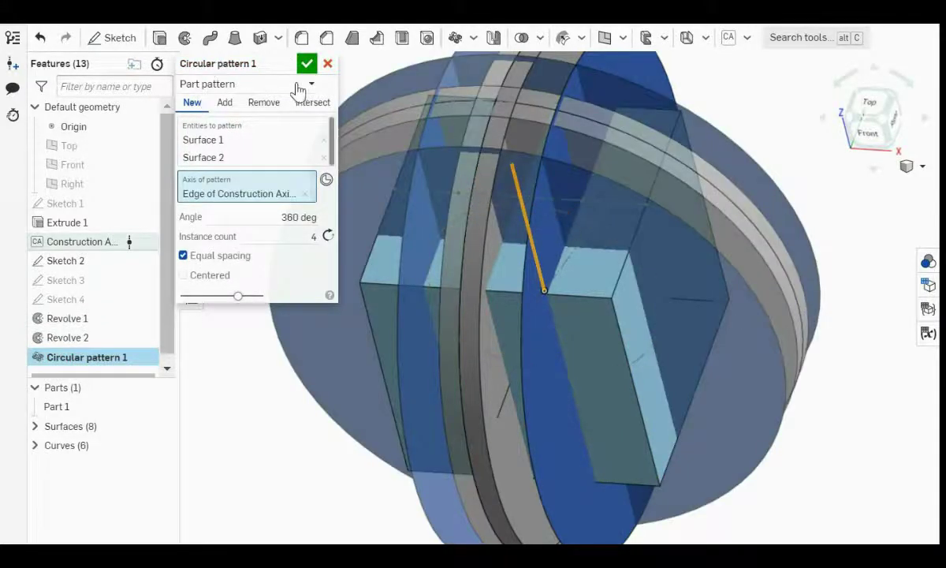
click(309, 64)
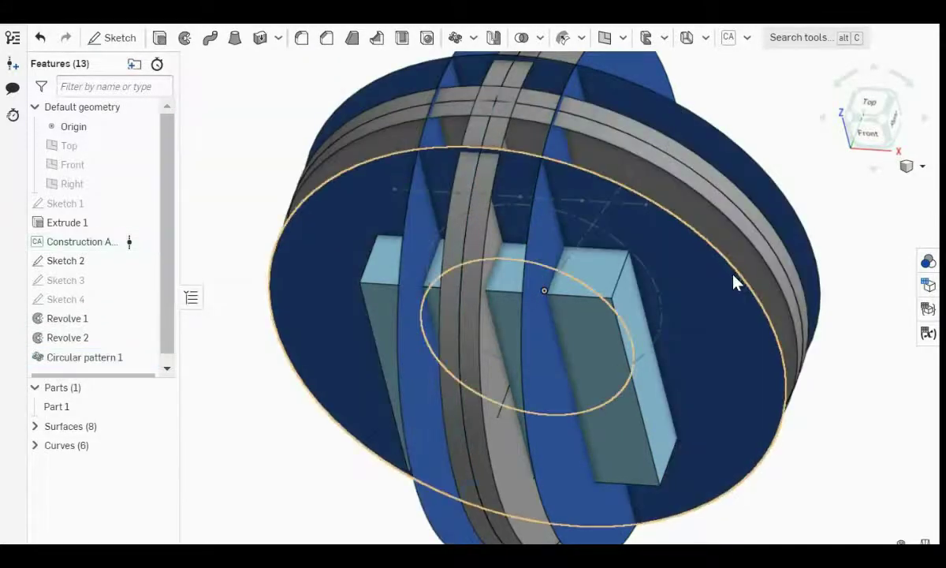
right_drag(542, 251, 444, 160)
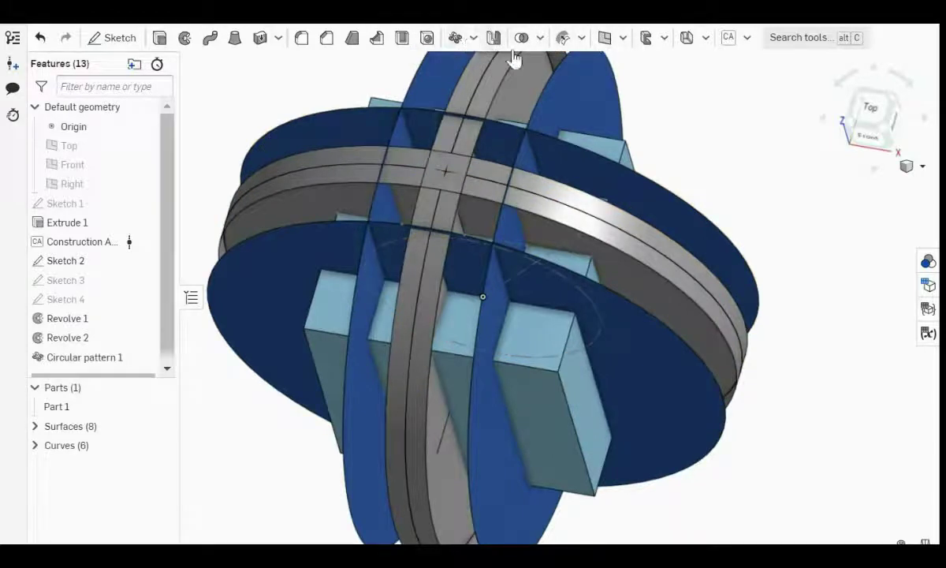
Start a Transform on the disk surface (Surface 4) using the Rotate type.
click(540, 37)
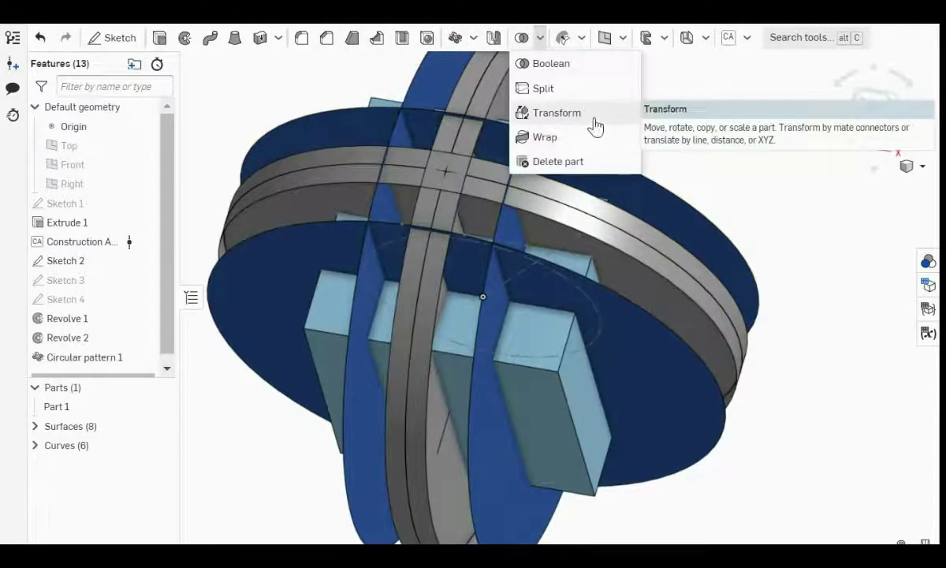
click(593, 118)
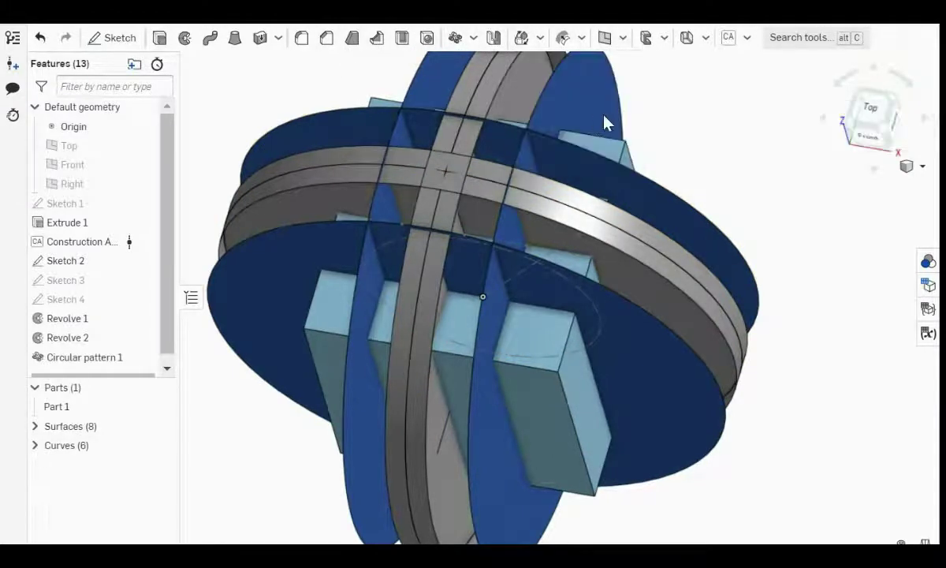
click(706, 225)
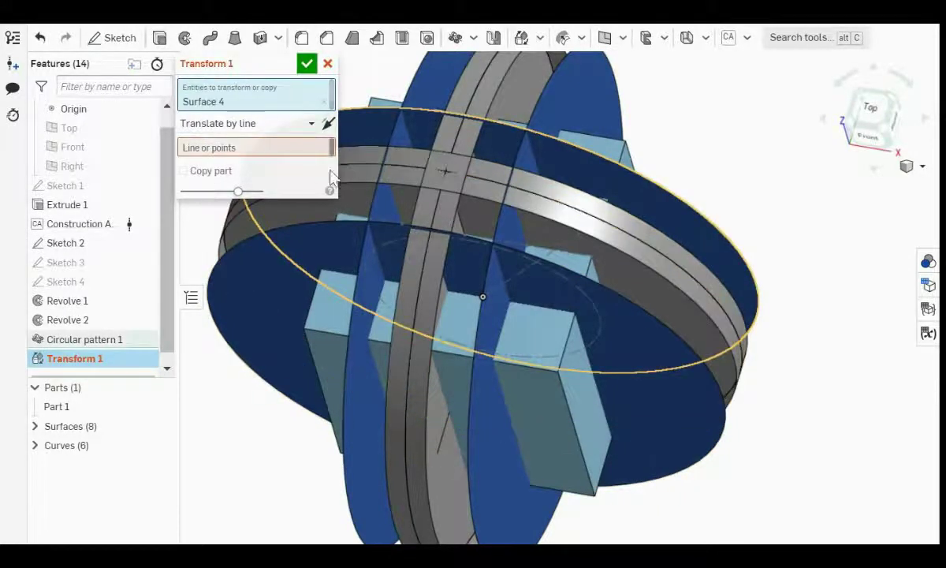
click(286, 124)
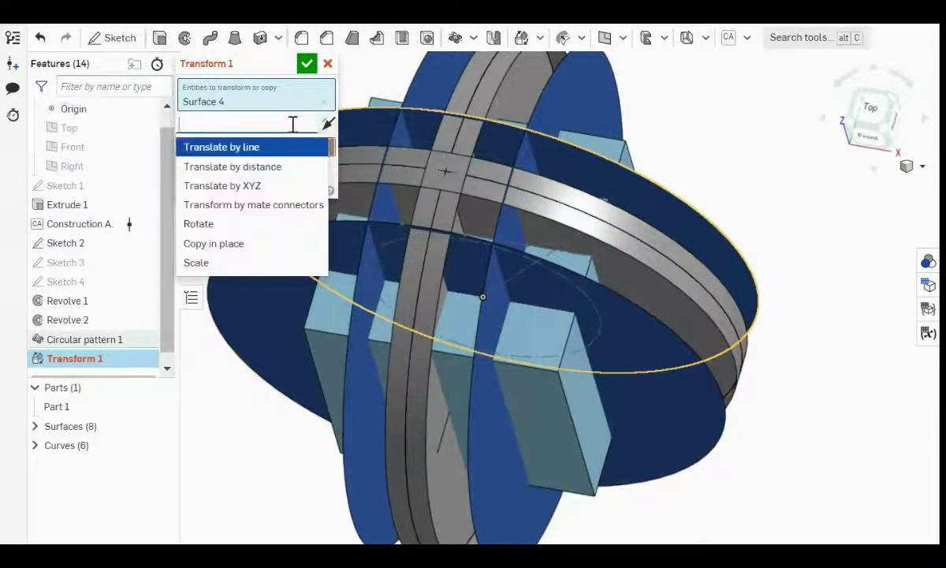
click(199, 225)
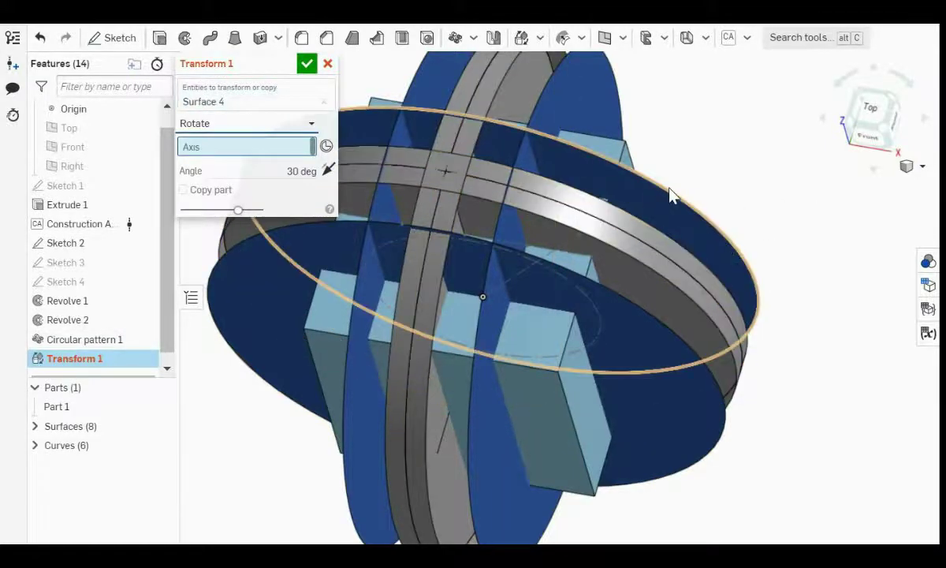
right_drag(676, 196, 720, 178)
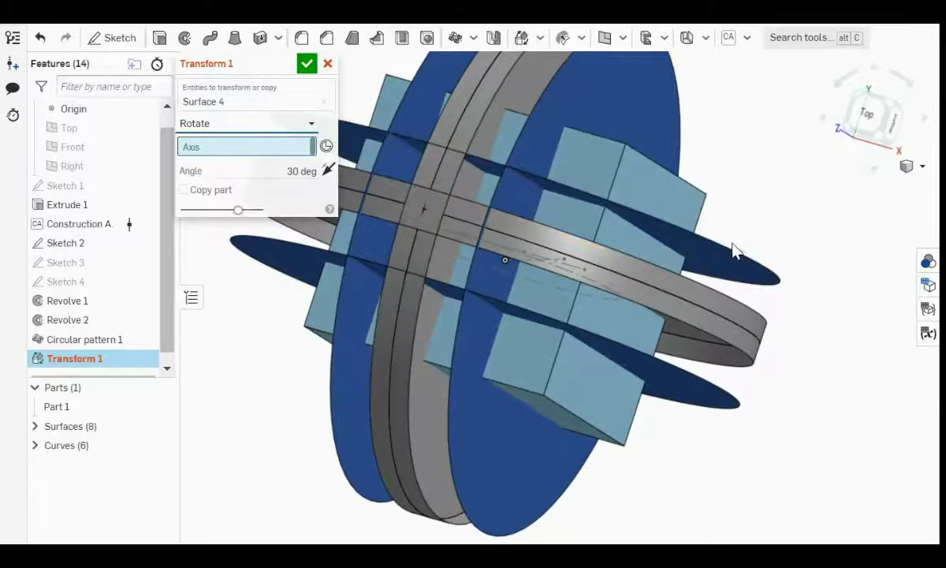
right_drag(731, 256, 476, 436)
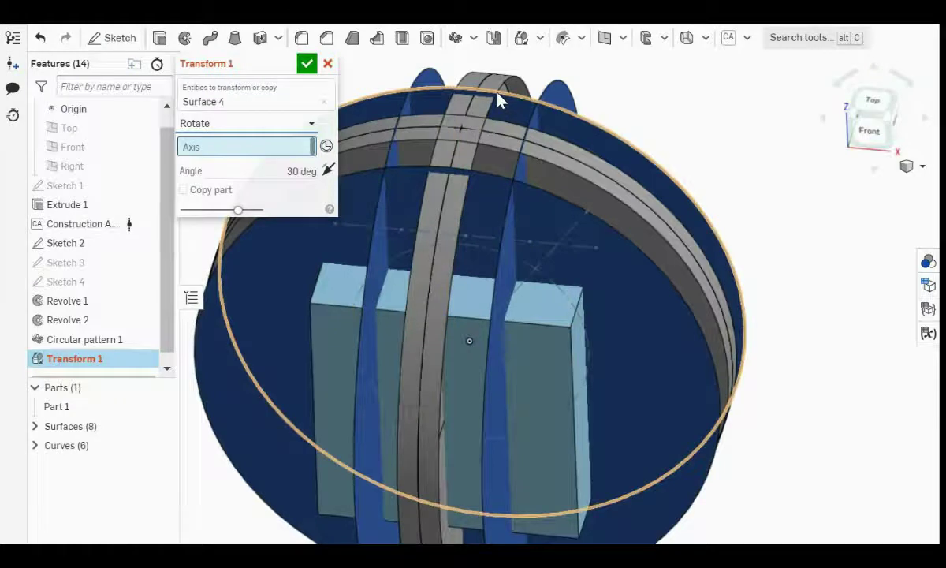
Set a 90° rotation copy about the construction axis and confirm Transform 1.
click(302, 169)
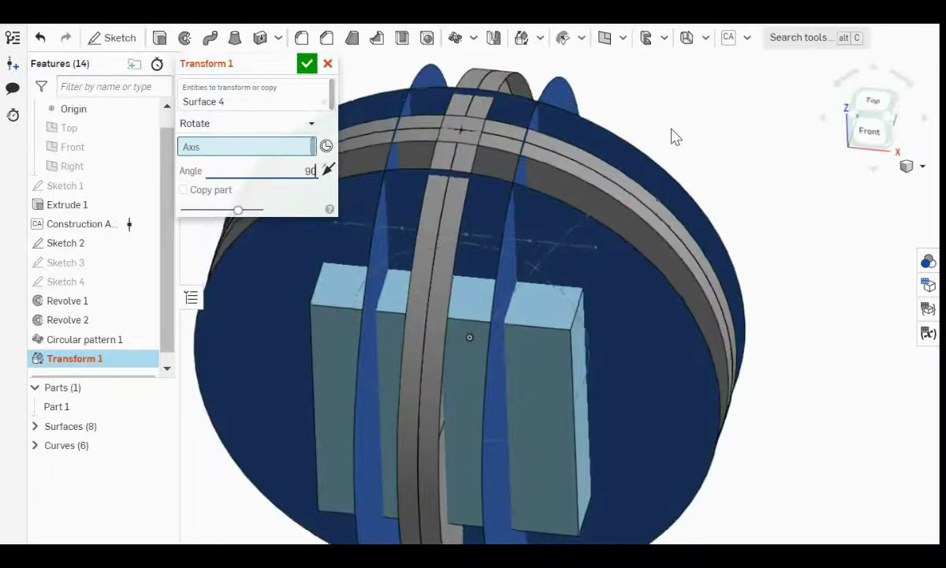
right_drag(606, 218, 674, 136)
right_drag(552, 189, 718, 268)
click(661, 330)
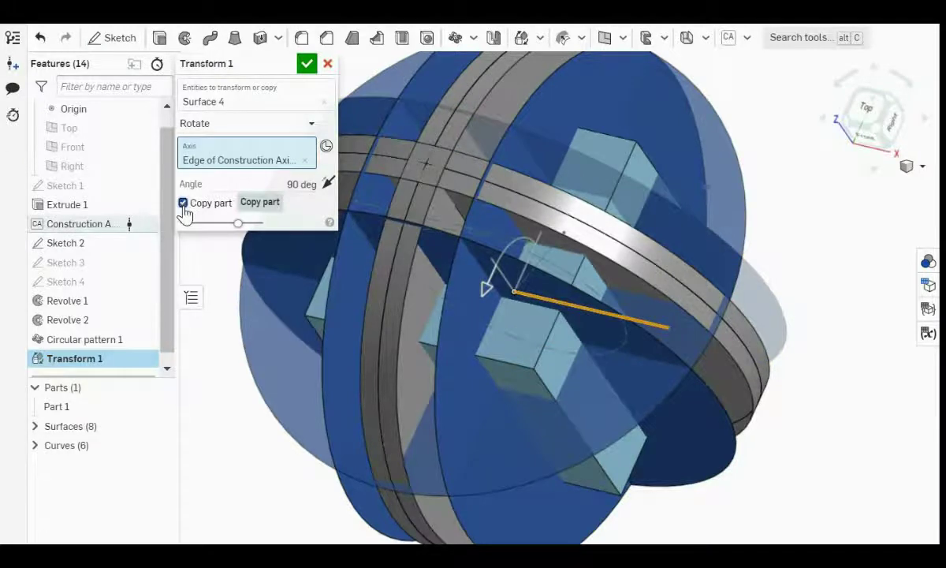
right_drag(796, 256, 733, 268)
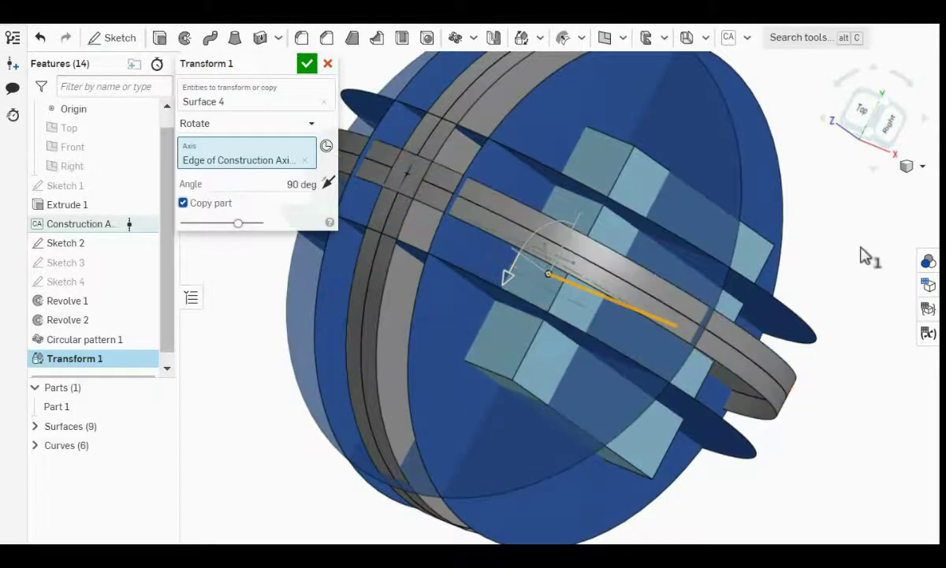
right_drag(868, 256, 849, 249)
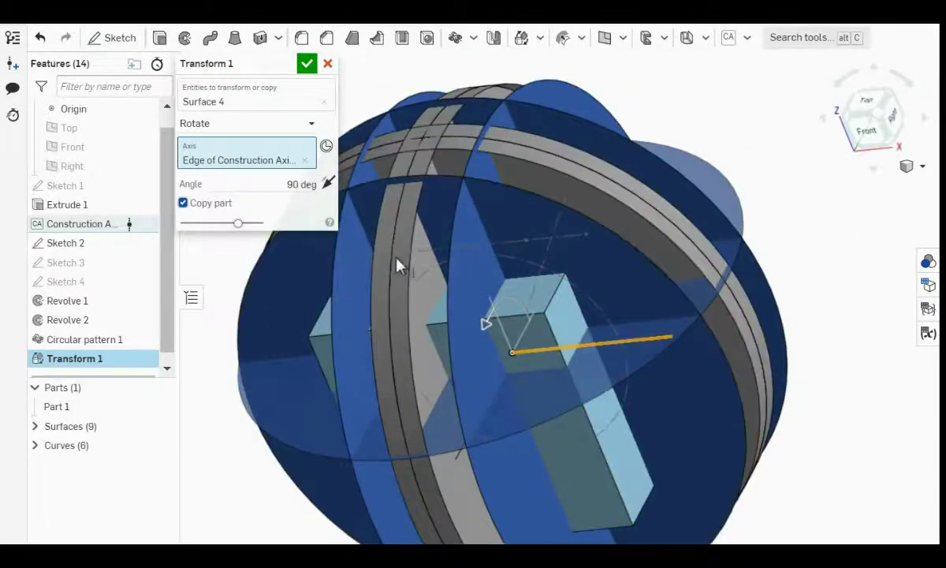
click(307, 63)
key(shift+1)
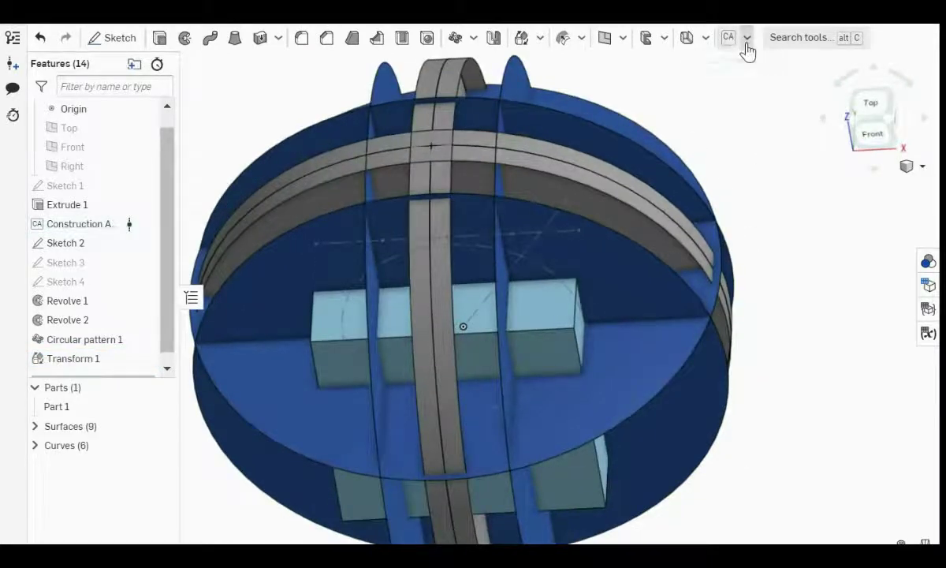
Start a Multi-Surface Split on Part 1 and add the first disk and ring surfaces as tools.
click(745, 40)
click(772, 168)
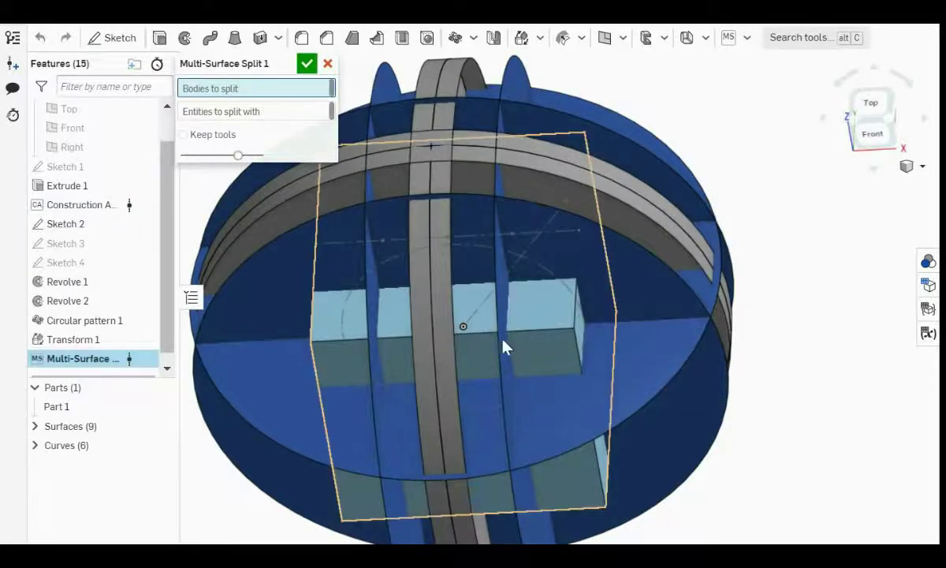
click(494, 312)
click(264, 140)
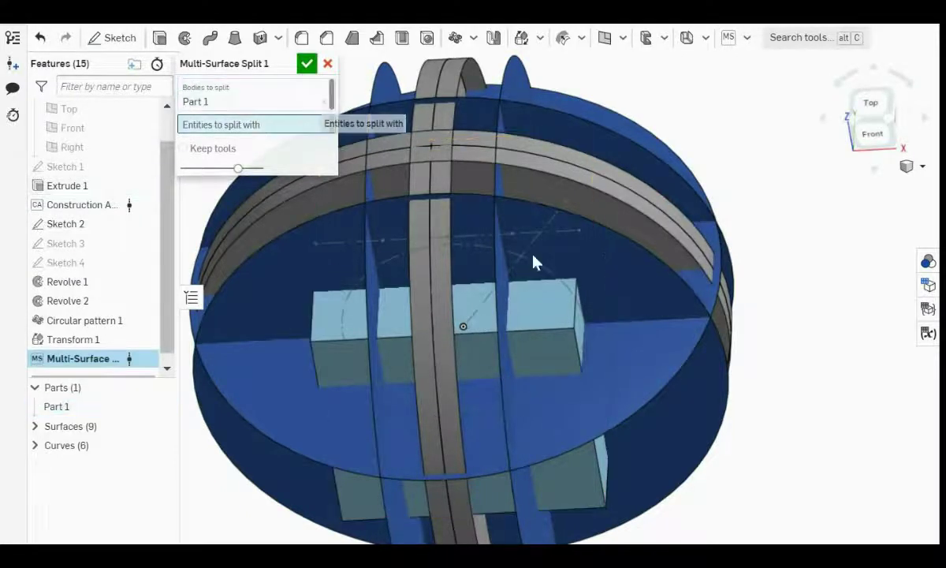
click(678, 344)
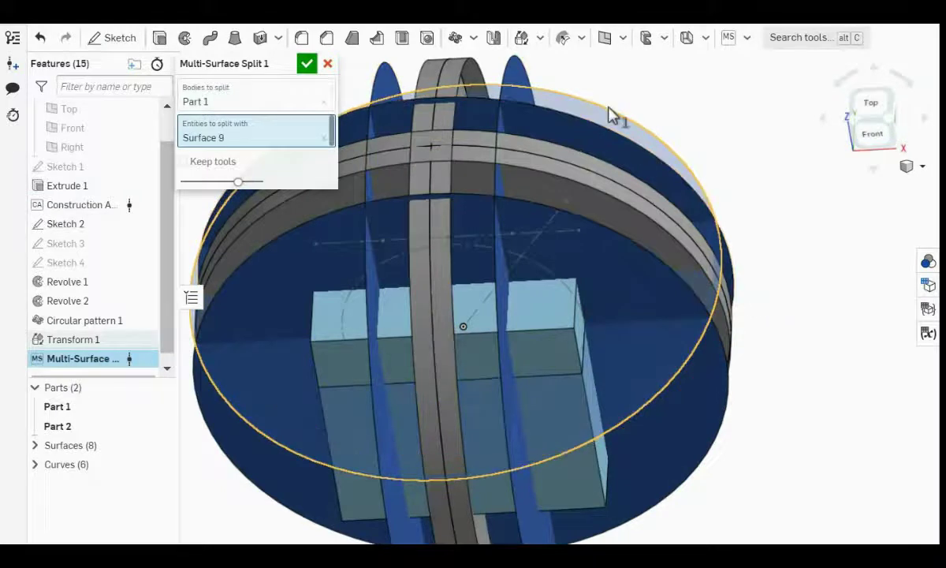
click(562, 227)
click(500, 246)
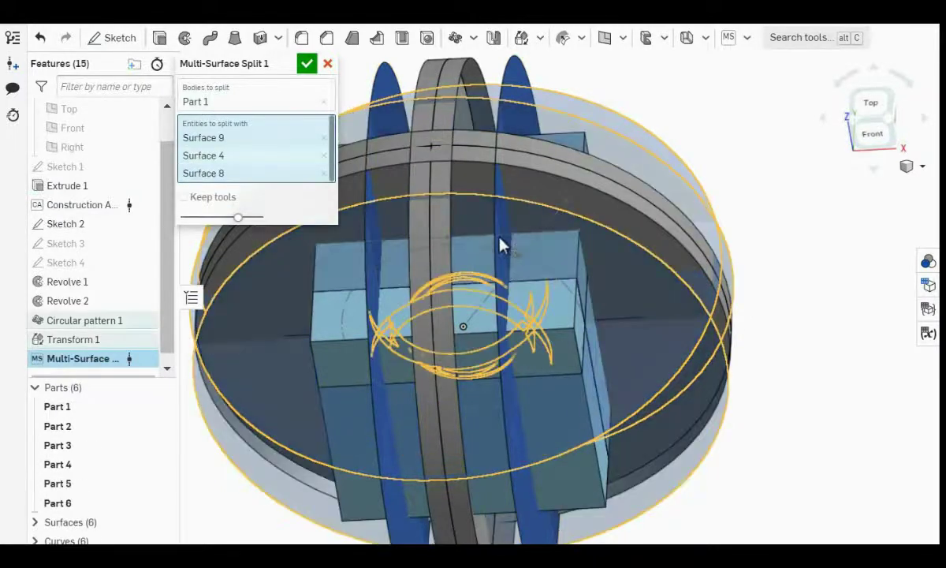
click(500, 246)
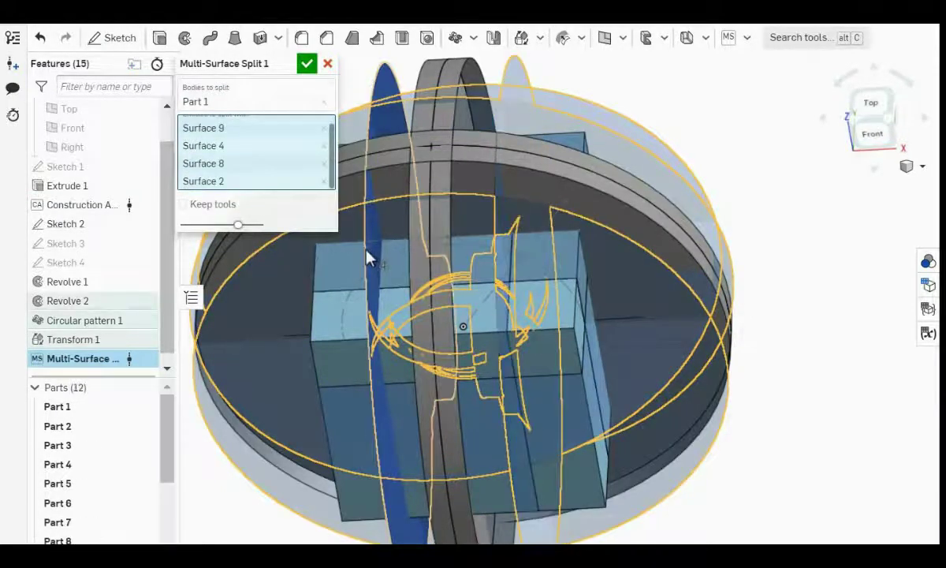
click(367, 258)
Add the remaining cutting surfaces, including Surface 5 and Surface 7, as splitting tools.
right_drag(510, 180, 794, 254)
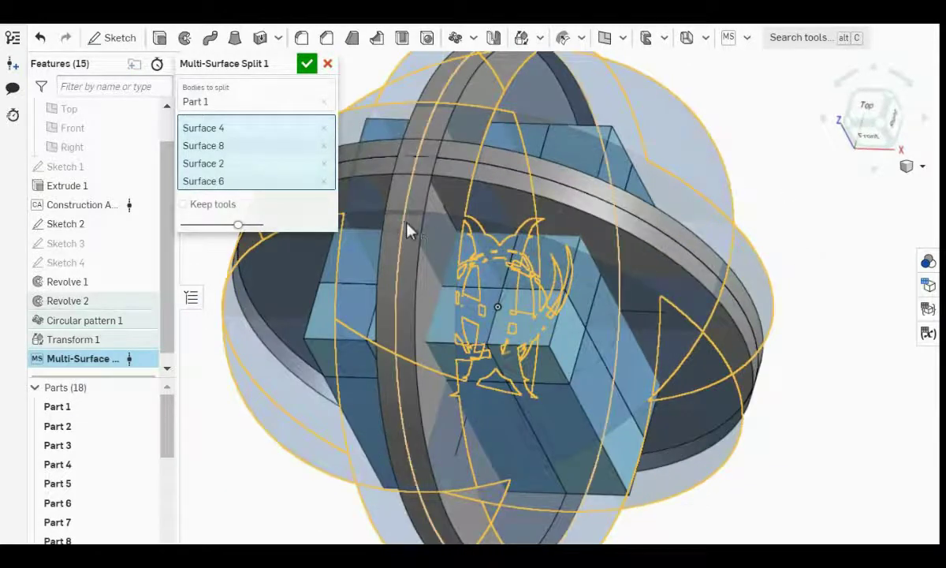
right_drag(416, 241, 553, 178)
right_drag(720, 226, 388, 268)
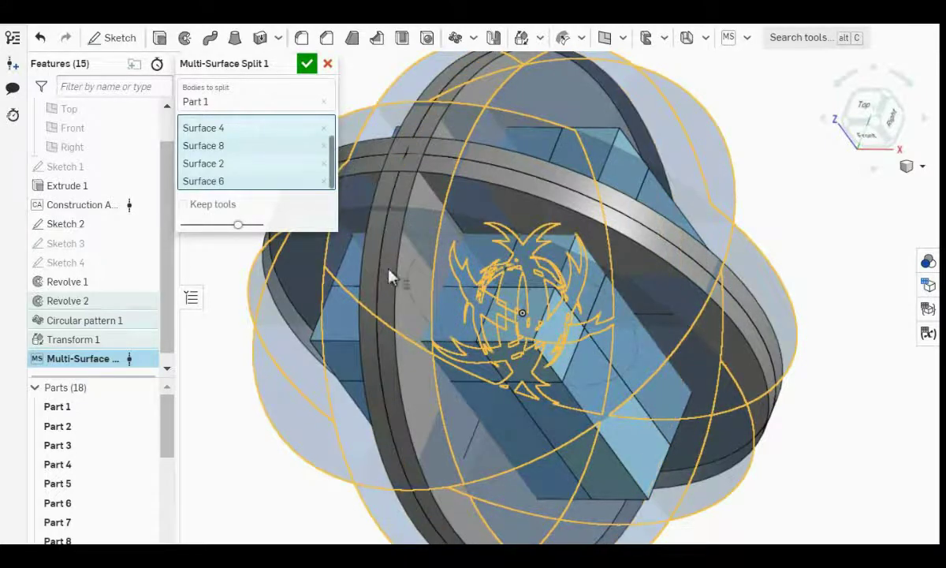
scroll(311, 185, up, 1)
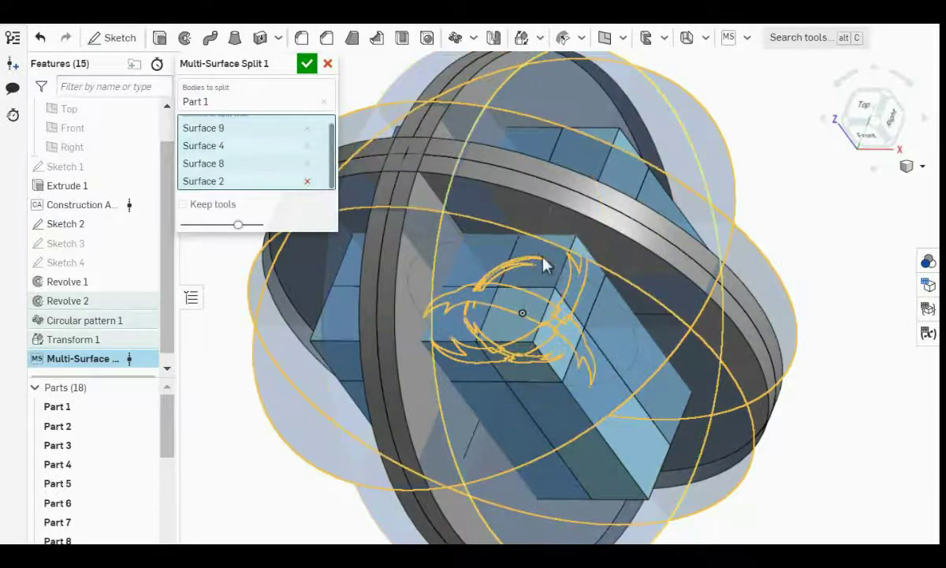
right_drag(544, 268, 351, 367)
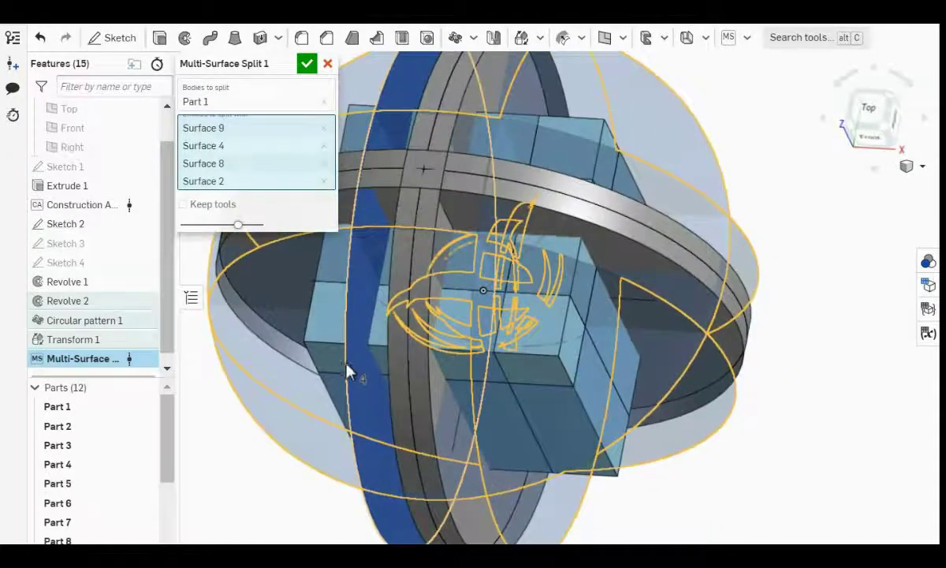
click(351, 377)
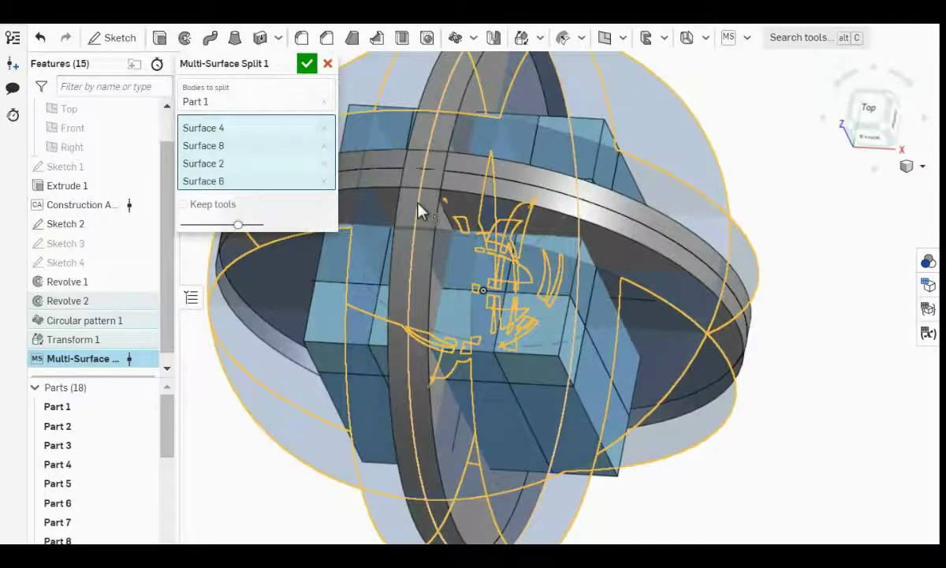
right_drag(781, 317, 804, 295)
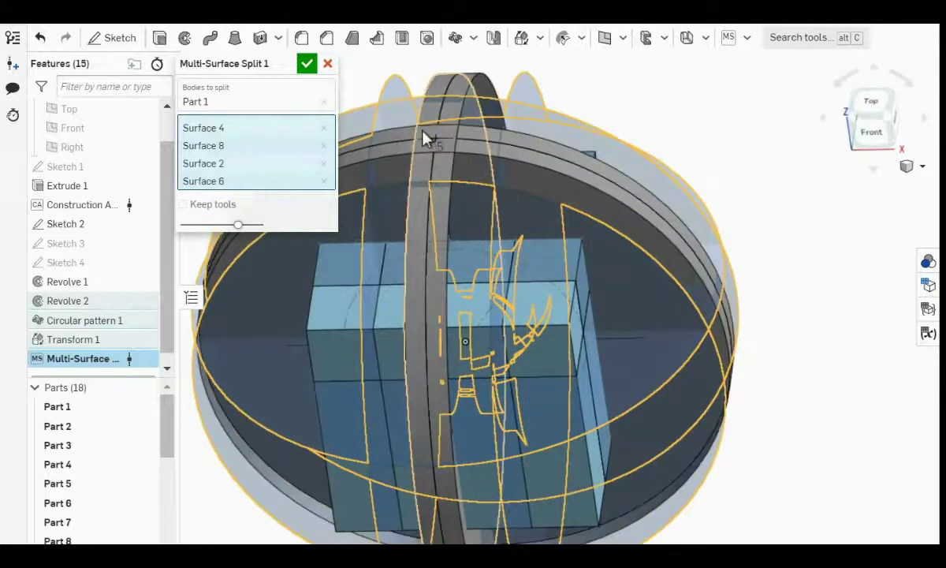
click(425, 172)
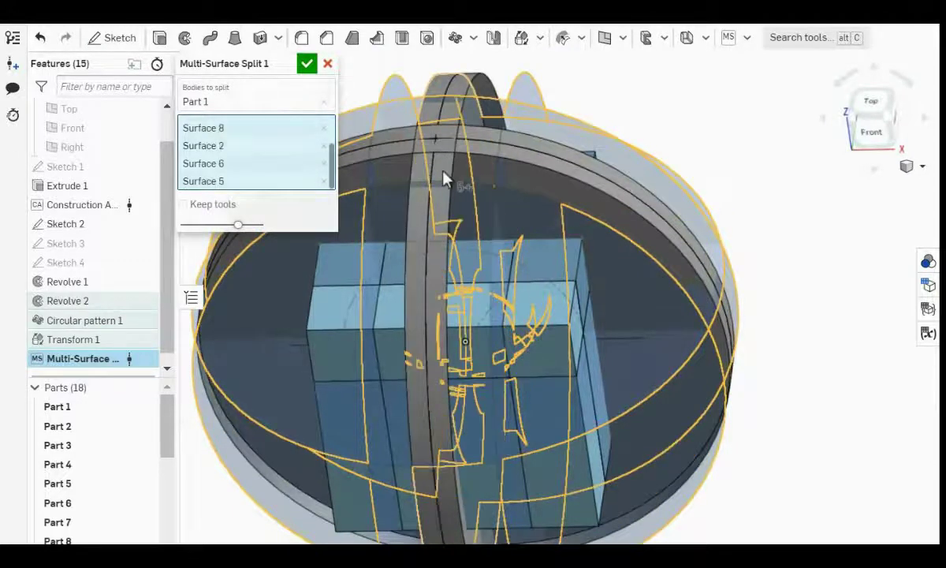
click(507, 146)
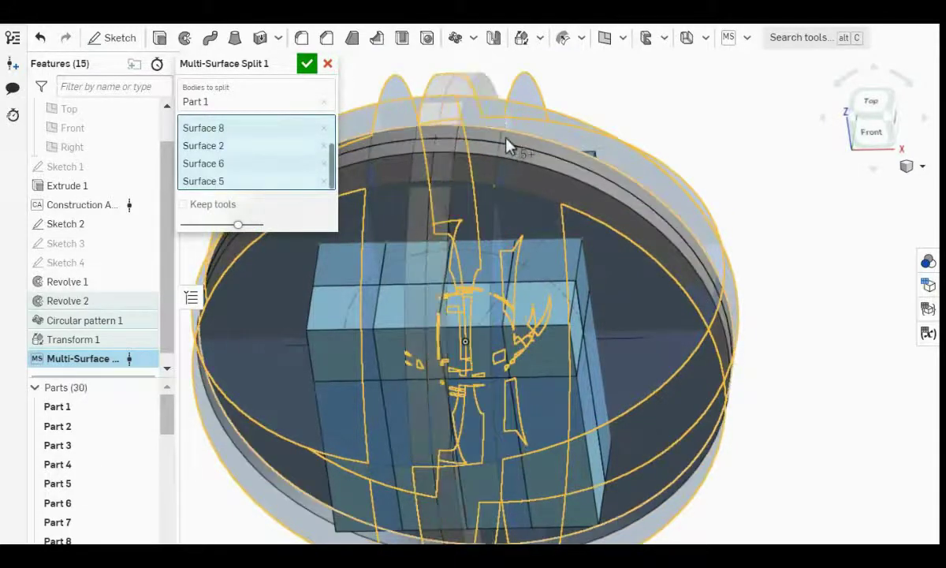
click(232, 274)
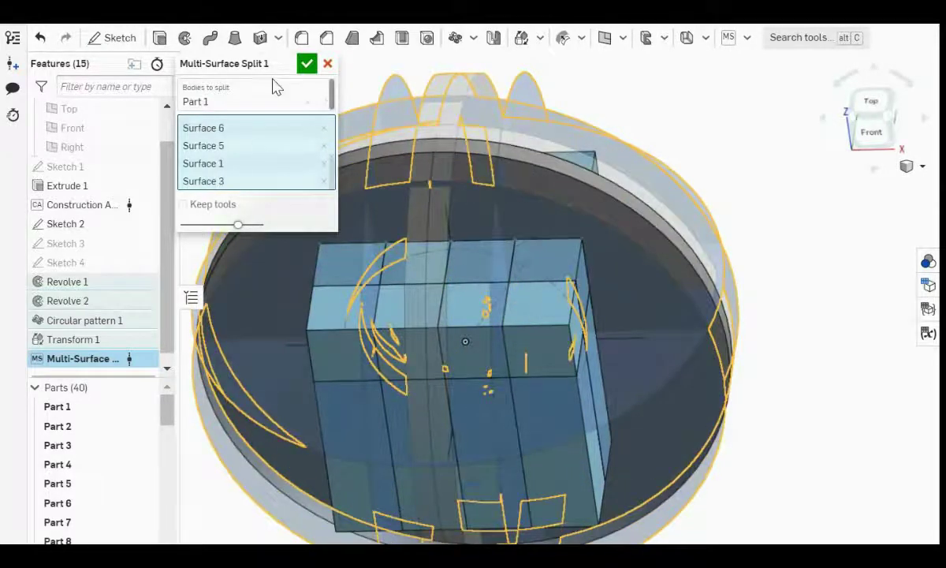
click(307, 64)
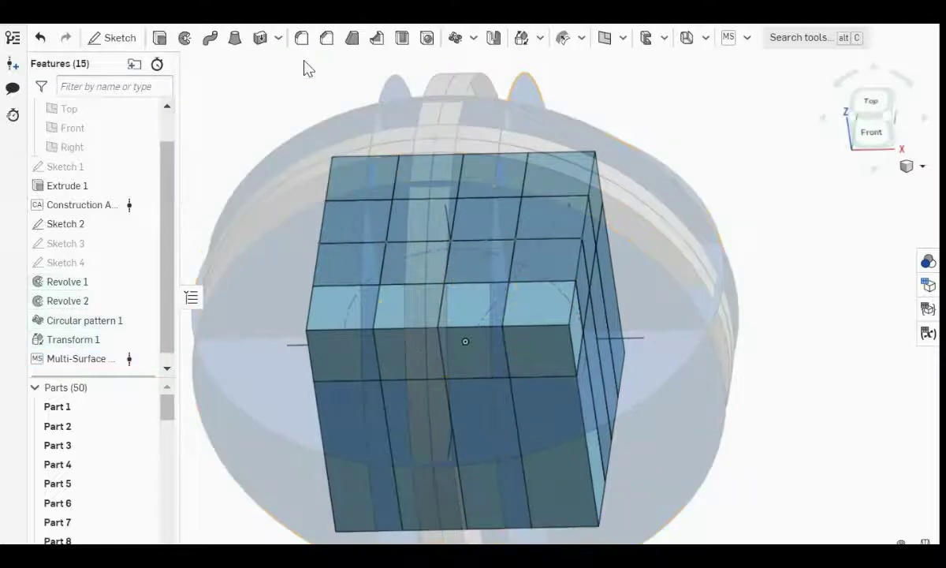
right_drag(775, 249, 785, 290)
right_drag(602, 264, 581, 308)
right_click(573, 361)
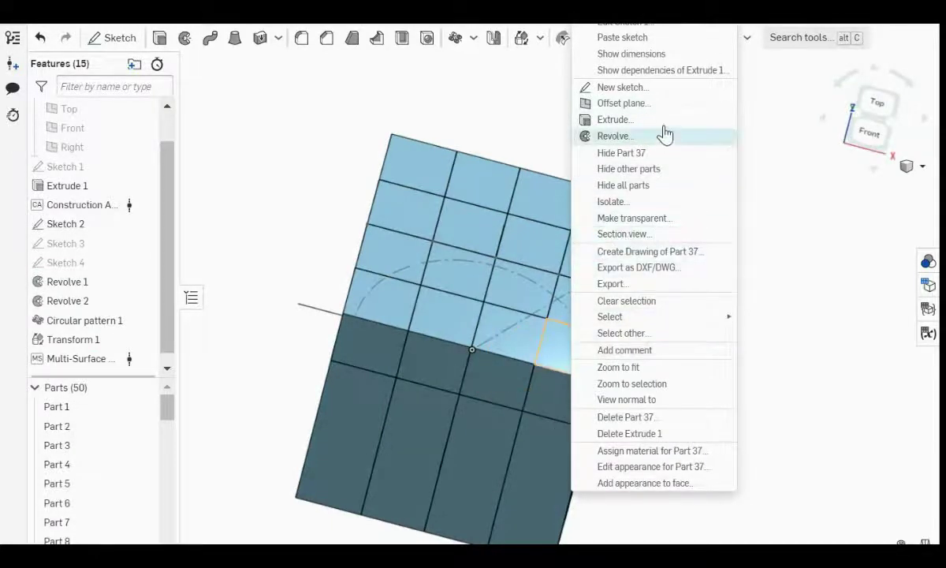
key(f)
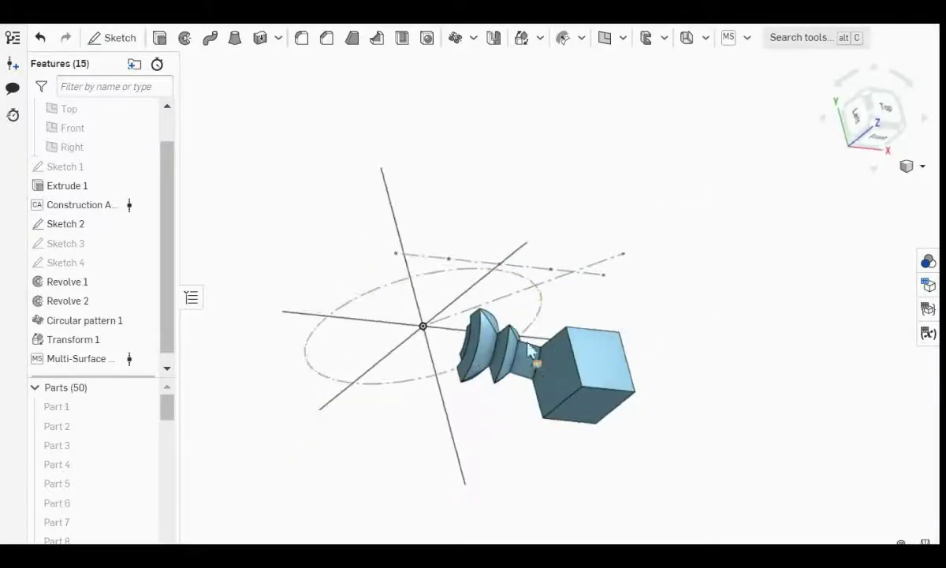
scroll(536, 363, up, 5)
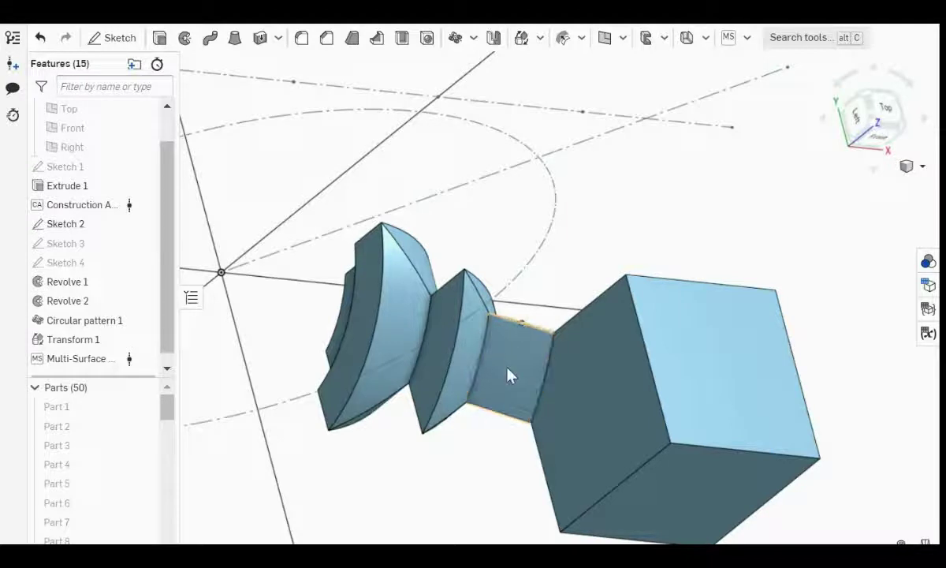
right_click(637, 198)
click(694, 224)
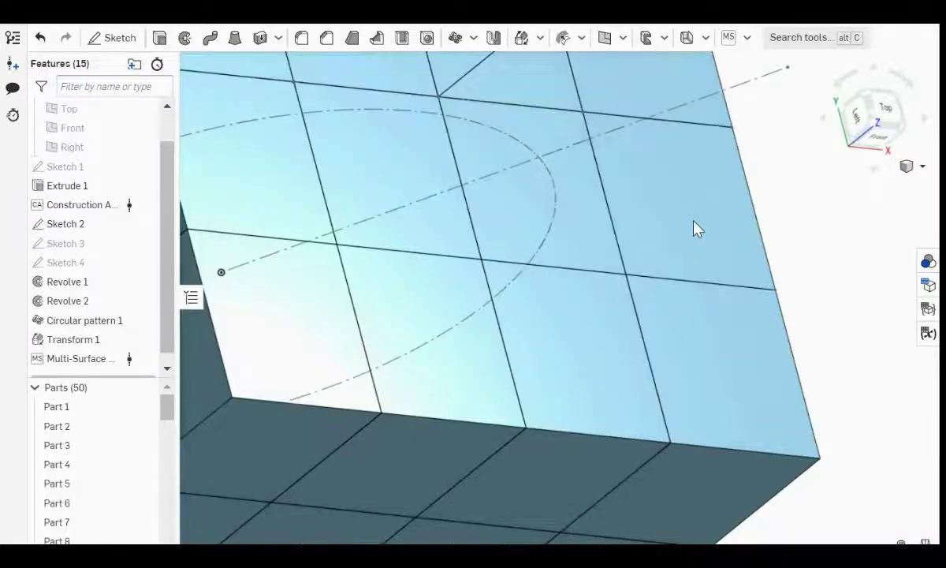
scroll(694, 227, down, 2)
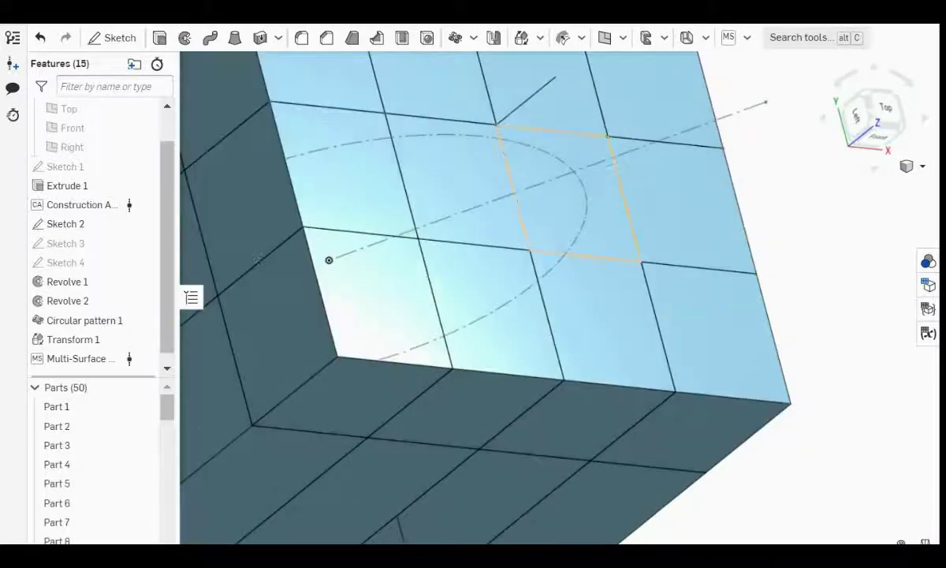
Edit Sketch 4's 20 mm dimension and accept the revised sketch.
right_click(73, 265)
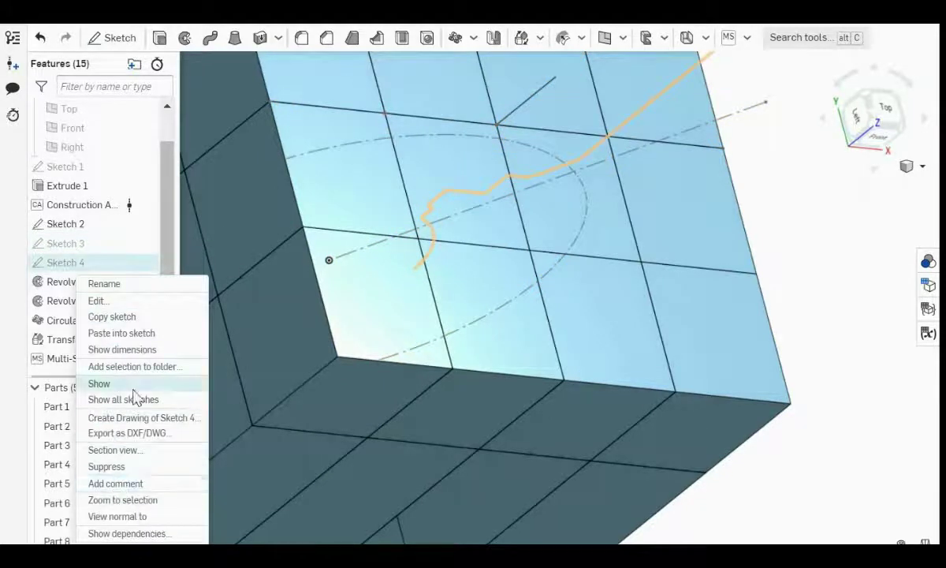
click(121, 303)
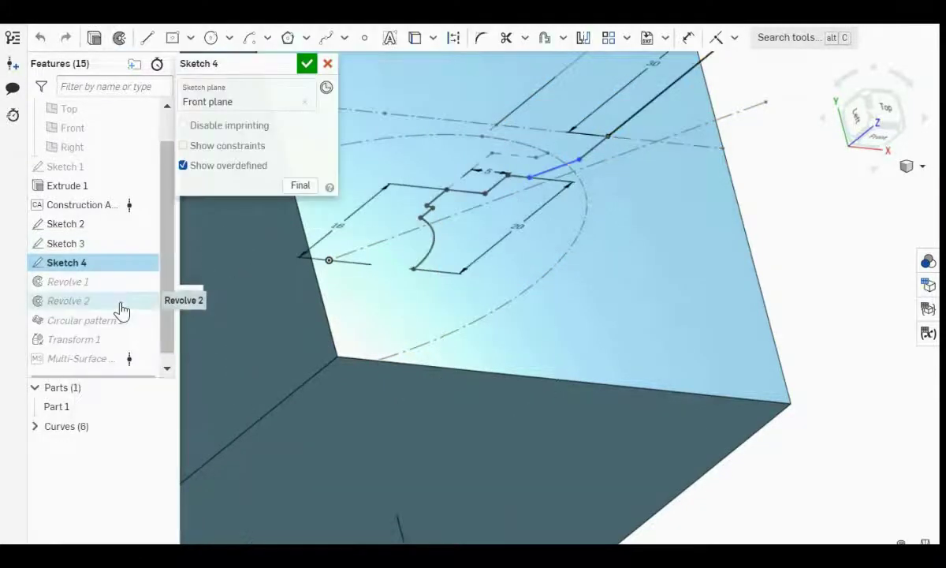
scroll(683, 371, up, 2)
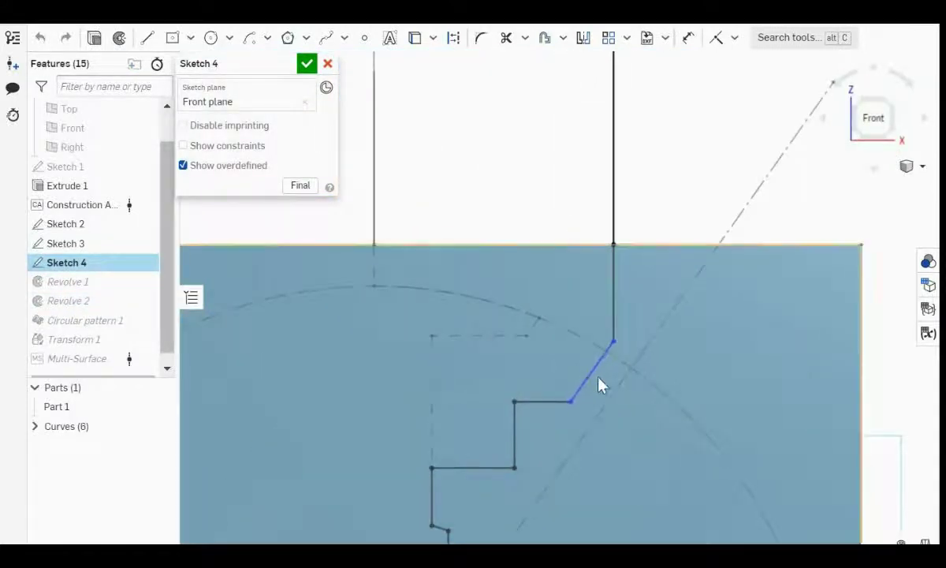
scroll(584, 386, down, 3)
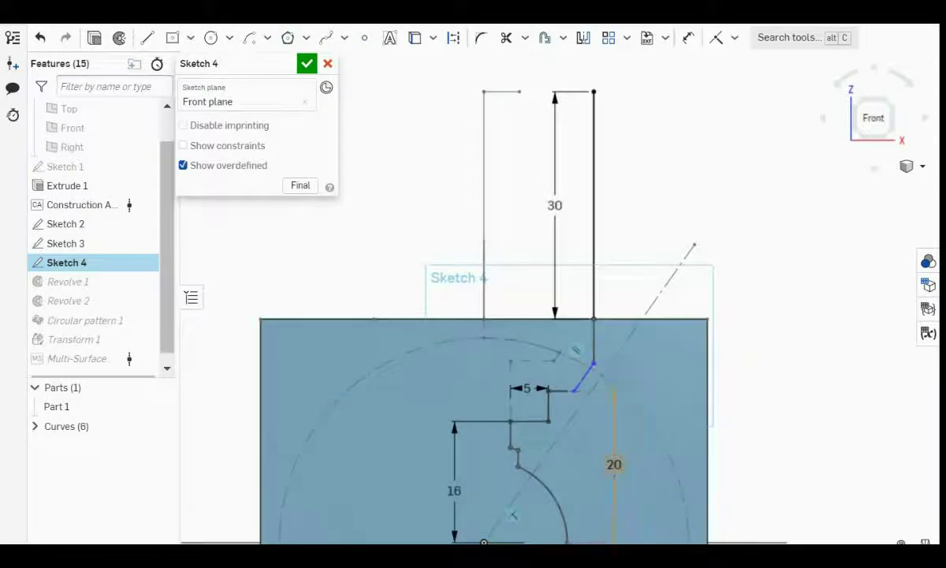
double_click(613, 461)
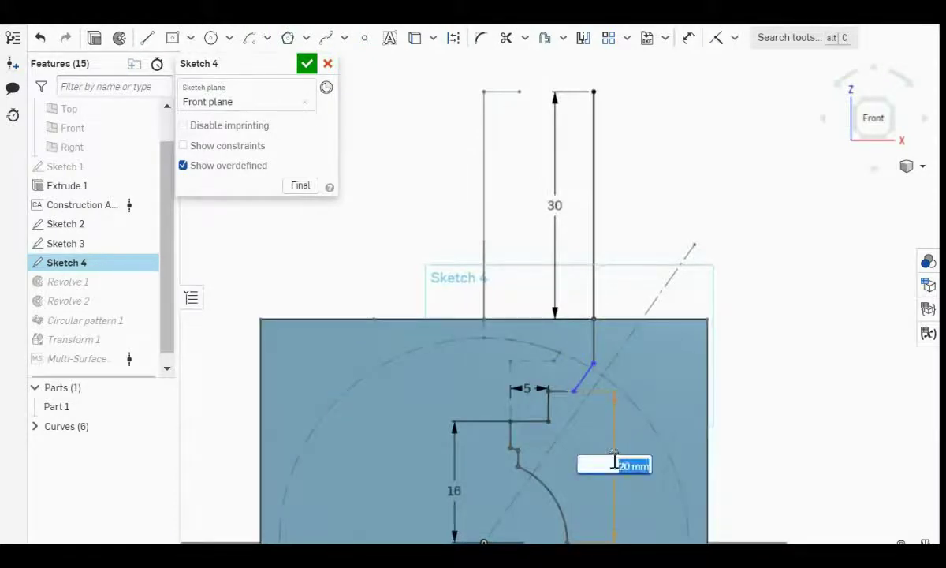
click(307, 63)
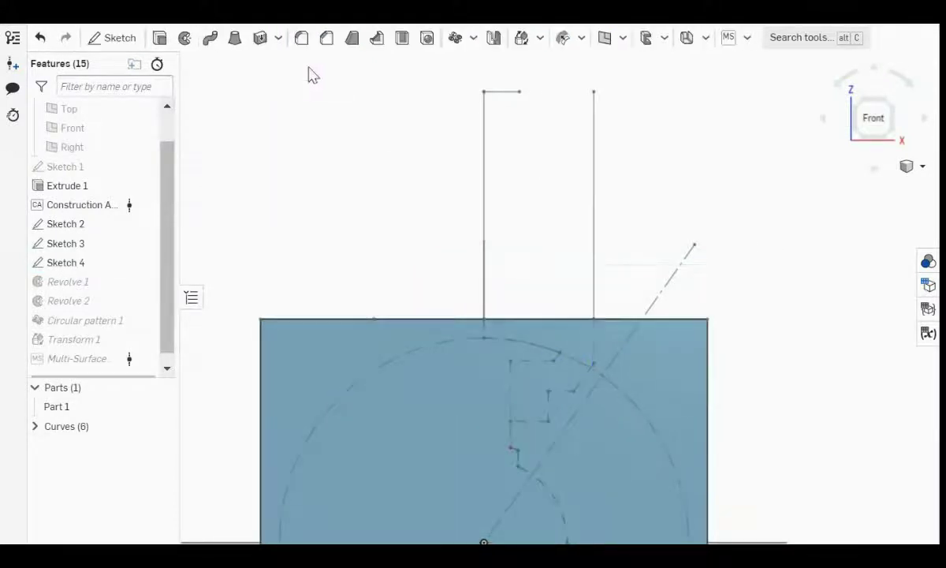
Isolate the orange cube piece by hiding other parts and orbit to inspect it.
right_drag(623, 213, 675, 249)
right_click(513, 263)
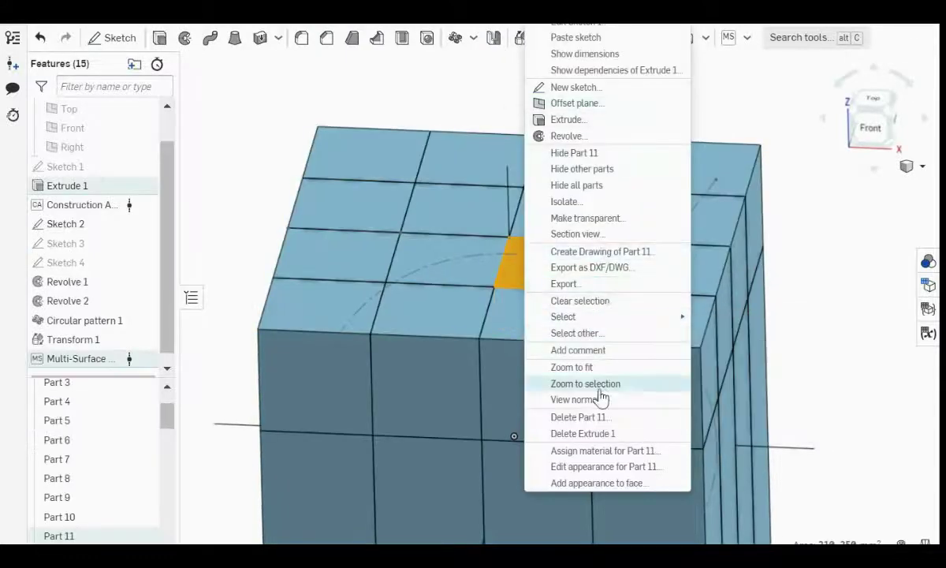
click(599, 168)
right_drag(602, 207, 674, 346)
scroll(516, 321, up, 5)
scroll(534, 319, down, 2)
right_drag(534, 319, 562, 359)
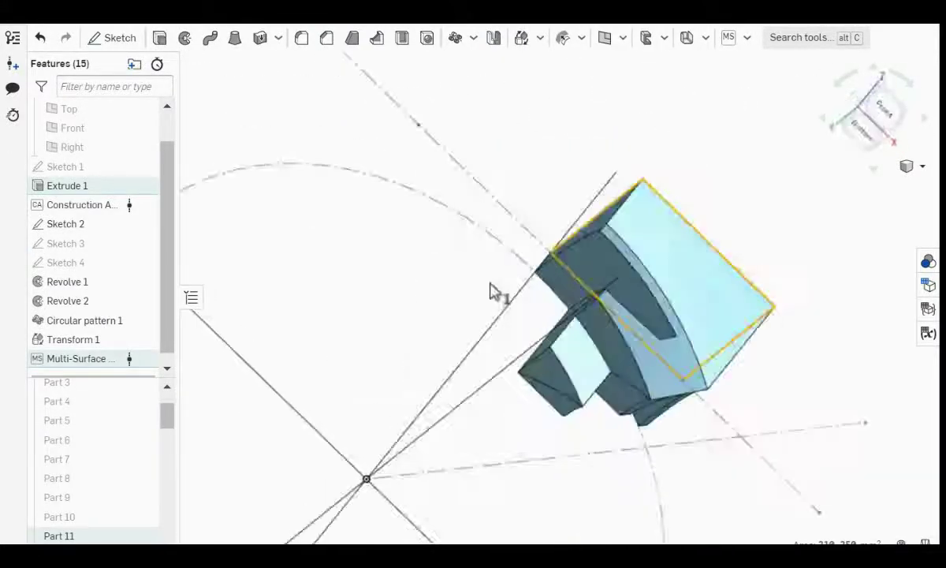
right_drag(490, 291, 391, 154)
Return to the full split cube and orbit to view its underside and a tilted top view.
right_click(391, 155)
right_click(486, 143)
scroll(510, 182, up, 5)
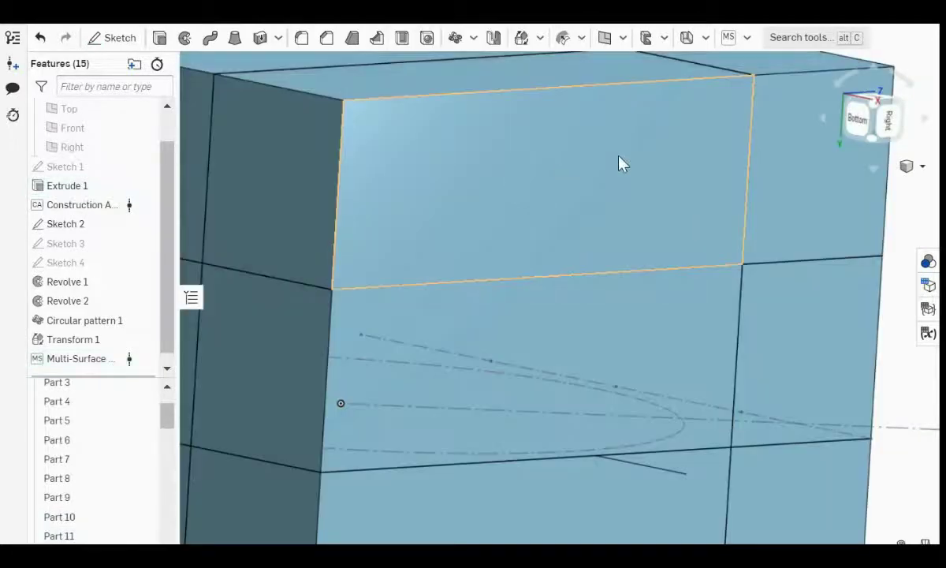
right_drag(619, 163, 438, 201)
scroll(439, 201, down, 5)
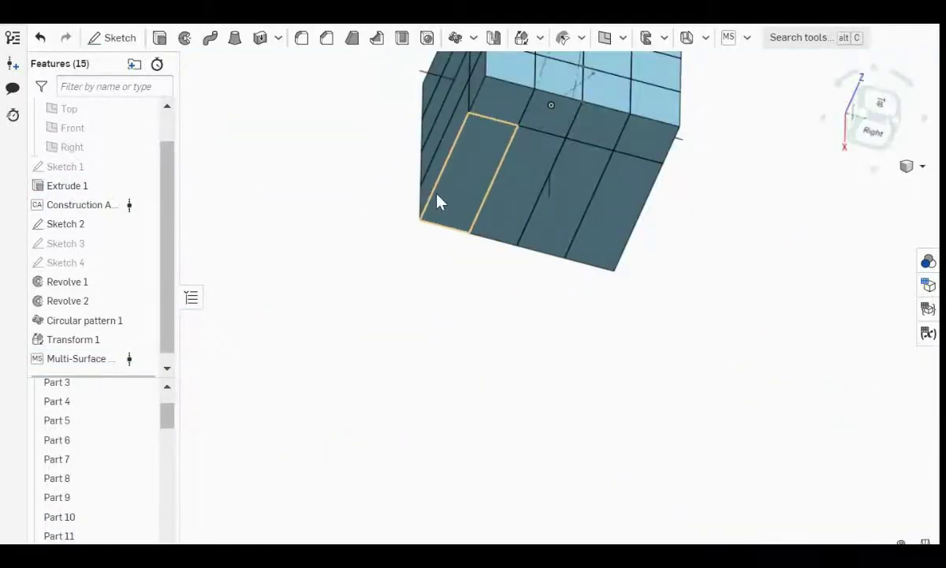
right_drag(629, 118, 561, 185)
right_drag(578, 317, 603, 320)
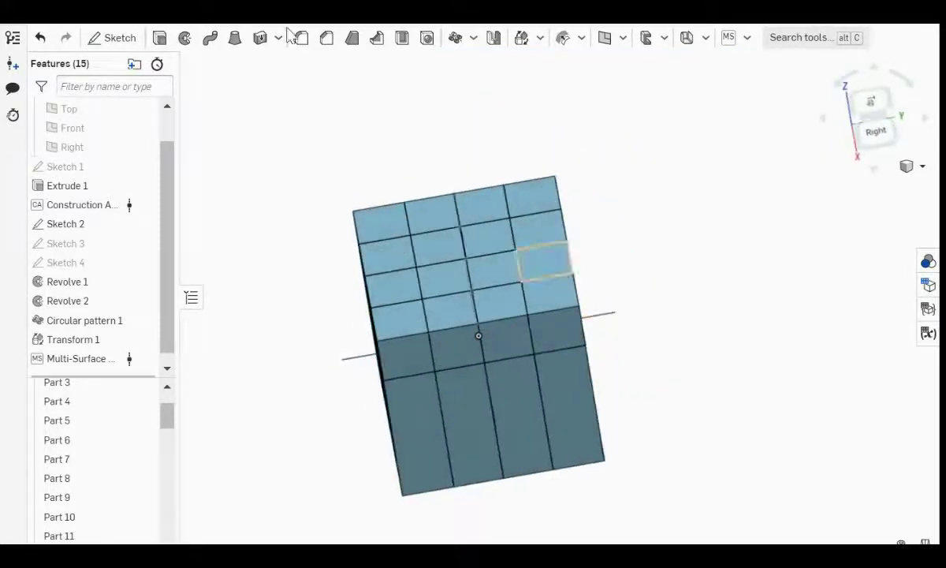
Start a Delete part feature and orbit to a front-and-top view of the cube.
click(473, 39)
click(540, 38)
click(590, 165)
right_drag(618, 254, 637, 246)
drag(172, 429, 167, 526)
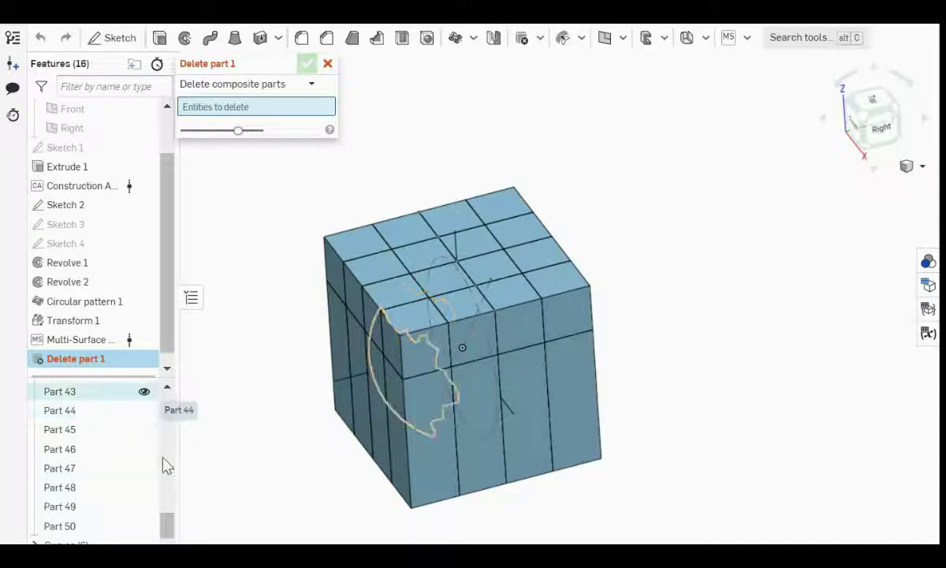
right_drag(643, 315, 231, 86)
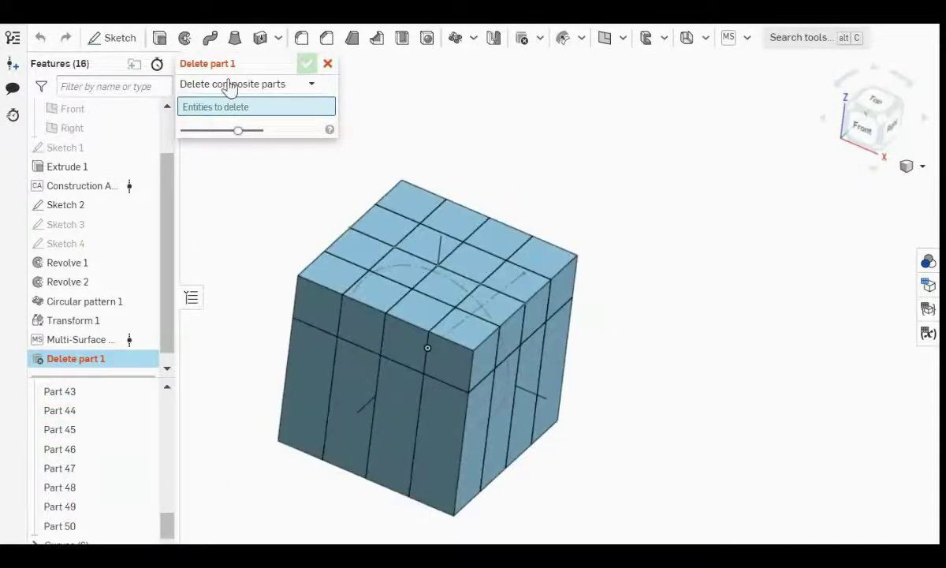
mouse_move(630, 336)
right_down()
mouse_move(629, 328)
mouse_move(623, 352)
right_up()
Select outer Parts 41, 49, 15, 47, 45, 29, 5, 1, 19, 17, 21, 27, 25, leaving Curve 1 out.
click(411, 338)
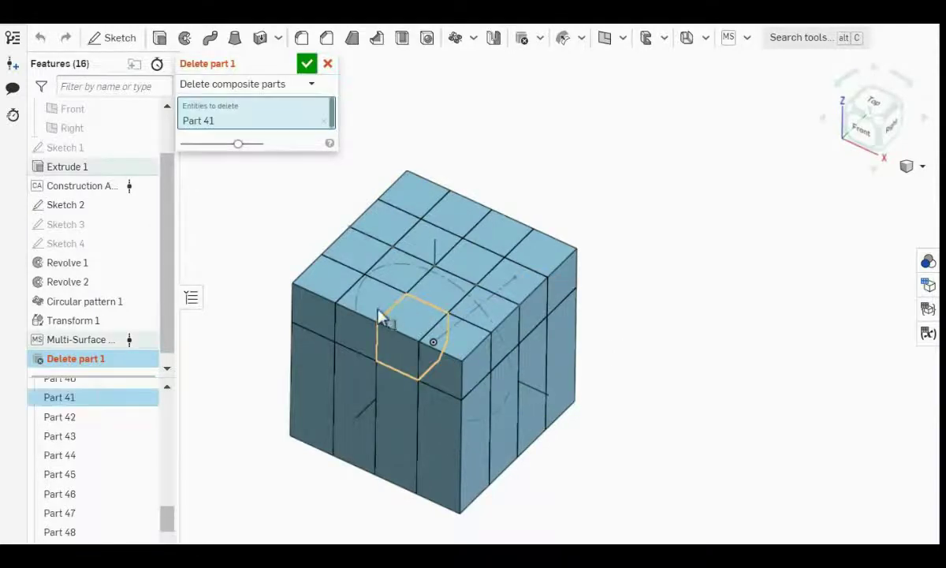
click(388, 276)
click(352, 255)
click(367, 228)
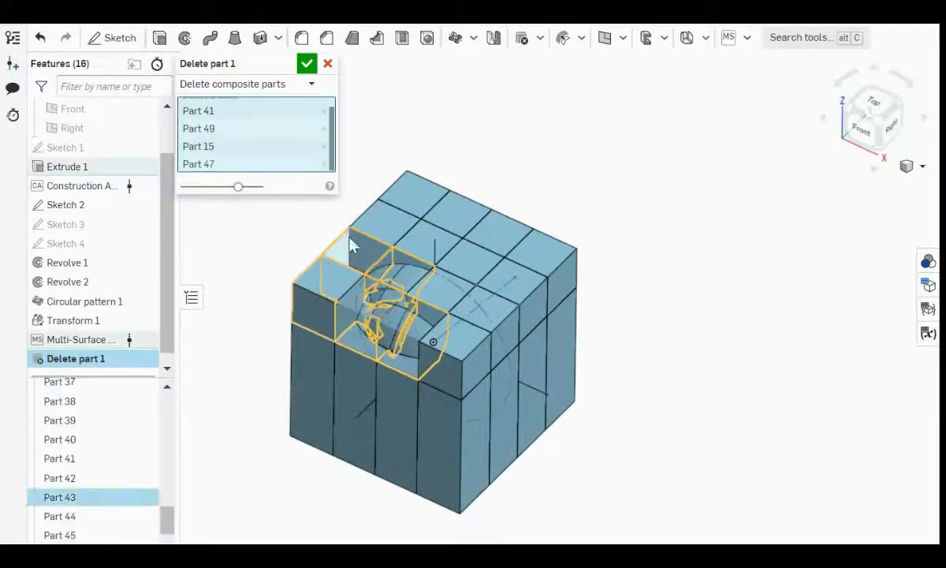
click(378, 227)
click(476, 270)
click(475, 270)
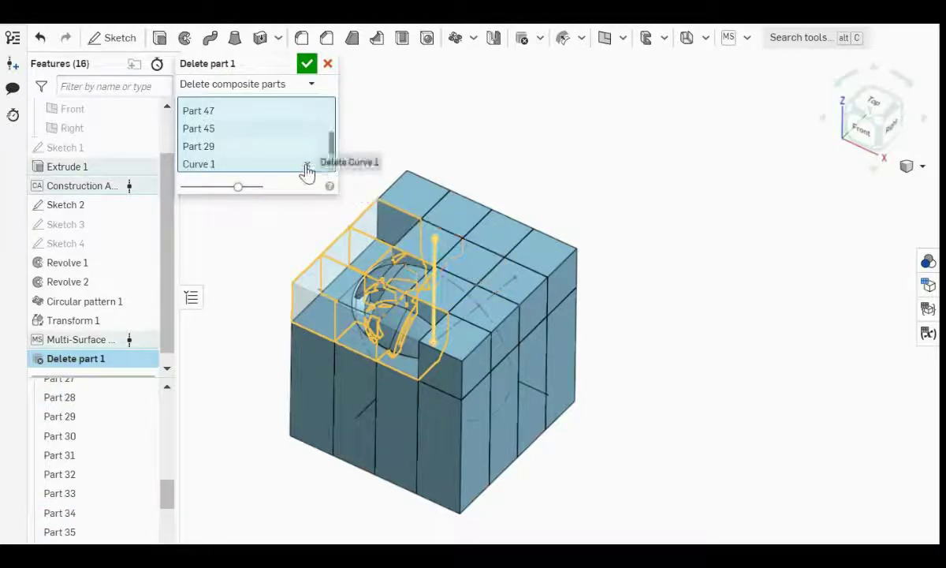
click(307, 167)
click(475, 268)
click(505, 279)
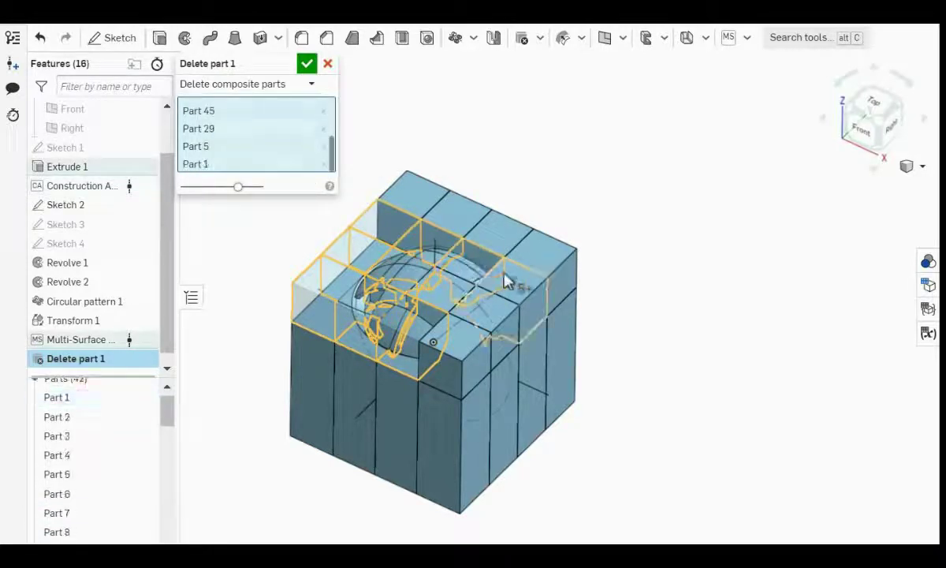
click(492, 300)
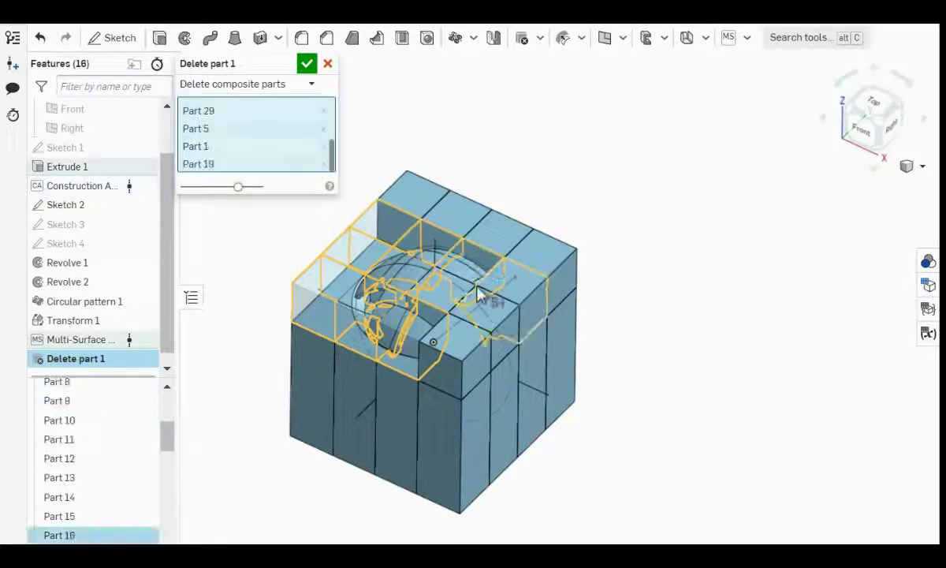
click(505, 254)
click(461, 223)
click(441, 213)
click(423, 207)
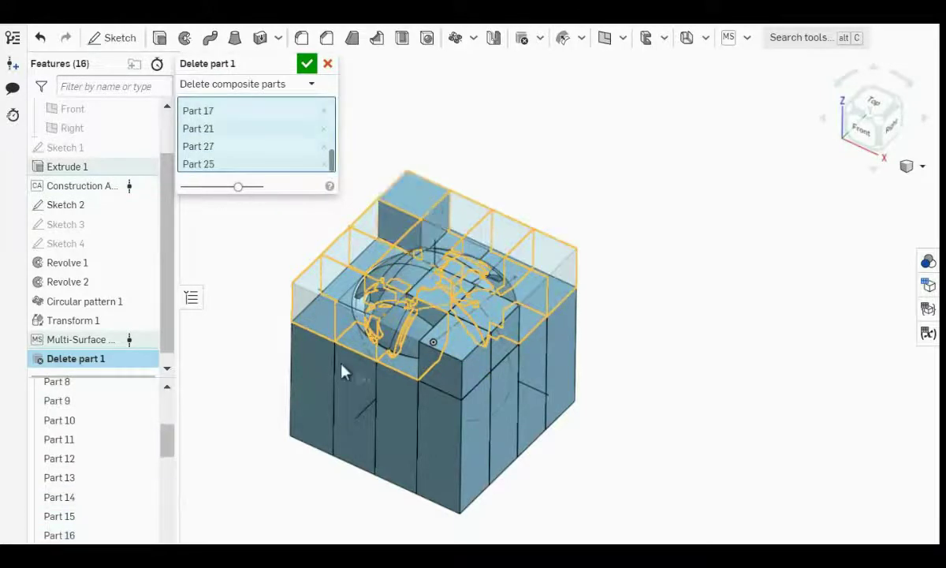
Add Parts 46, 50, 42, 38, 40, 20, 18, 22, 28 and 26 to the deletion.
click(344, 418)
click(408, 477)
click(438, 488)
click(489, 463)
click(490, 460)
click(489, 451)
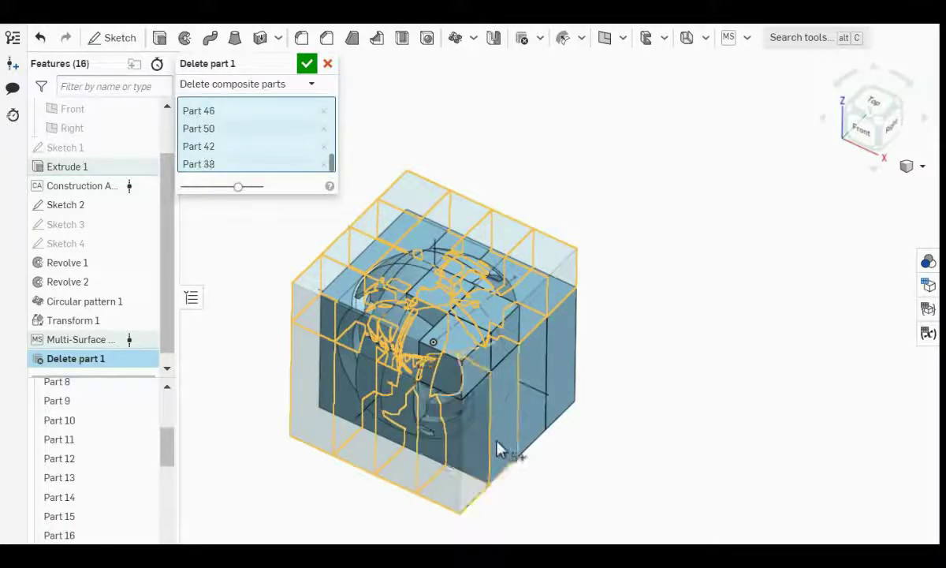
click(514, 435)
click(545, 418)
click(564, 411)
right_drag(563, 412, 560, 374)
click(584, 359)
click(601, 347)
click(647, 323)
Add Parts 30, 48, 16, 12, 2 and 6, then confirm Delete part 1.
right_drag(693, 302, 646, 367)
click(667, 344)
click(669, 334)
click(609, 372)
click(568, 380)
click(597, 377)
click(556, 317)
right_drag(391, 339, 235, 47)
click(307, 65)
right_drag(390, 245, 541, 420)
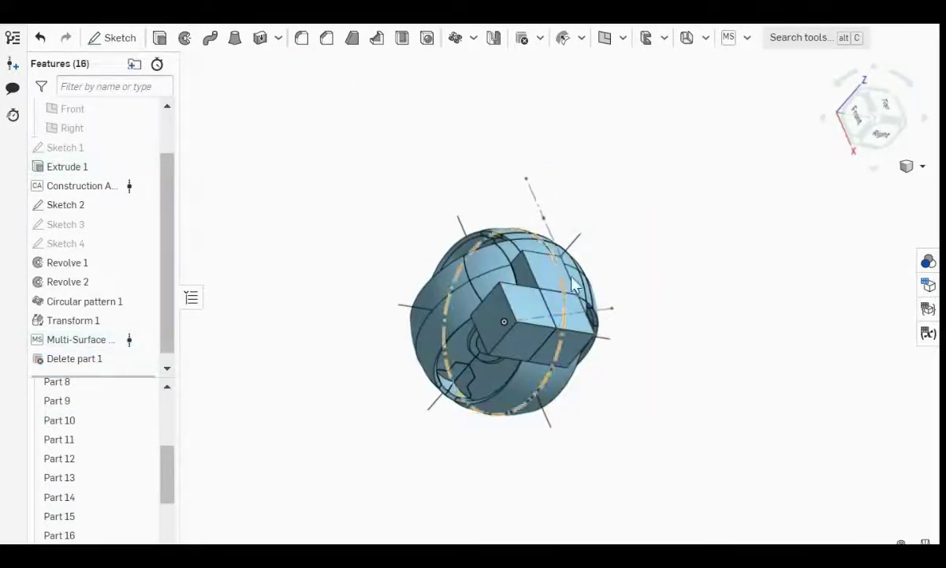
Start a second Delete part and mark shell segments Parts 13, 11, 10 and 1.
right_drag(644, 308, 596, 314)
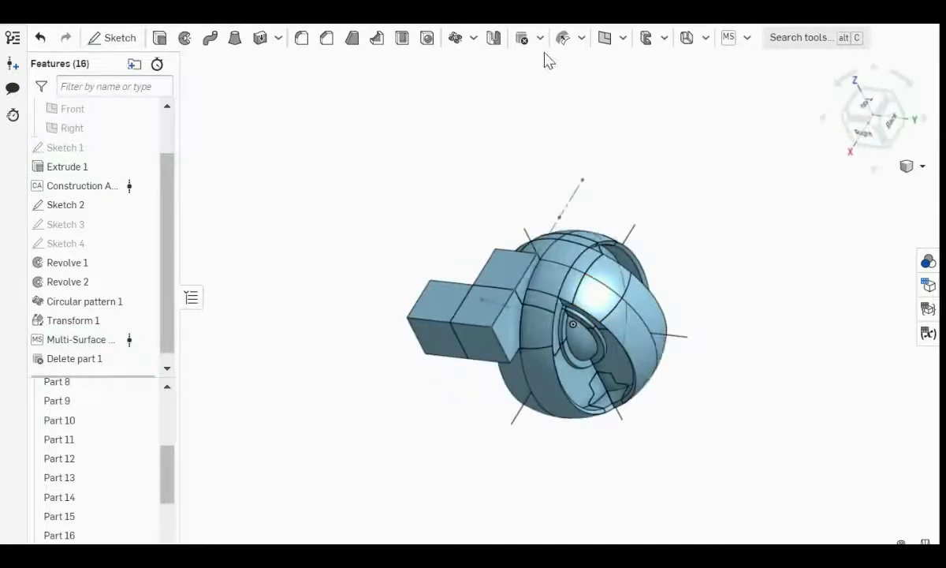
click(545, 381)
click(337, 198)
click(522, 38)
click(562, 417)
click(593, 322)
click(587, 304)
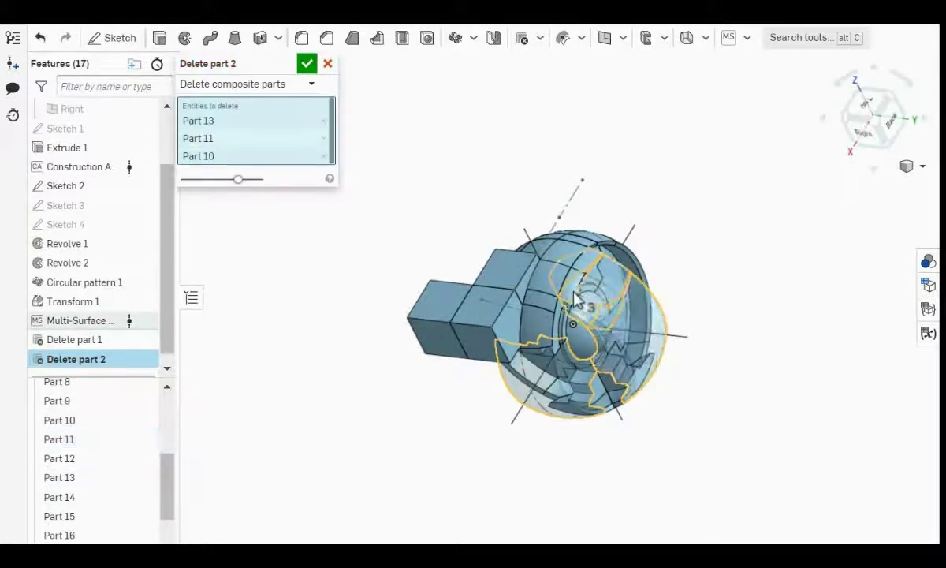
click(580, 354)
From the sphere's back and left sides, add Parts 11, 2, 15, 4, 20, 8 and 17.
right_drag(458, 448, 454, 445)
scroll(538, 302, up, 3)
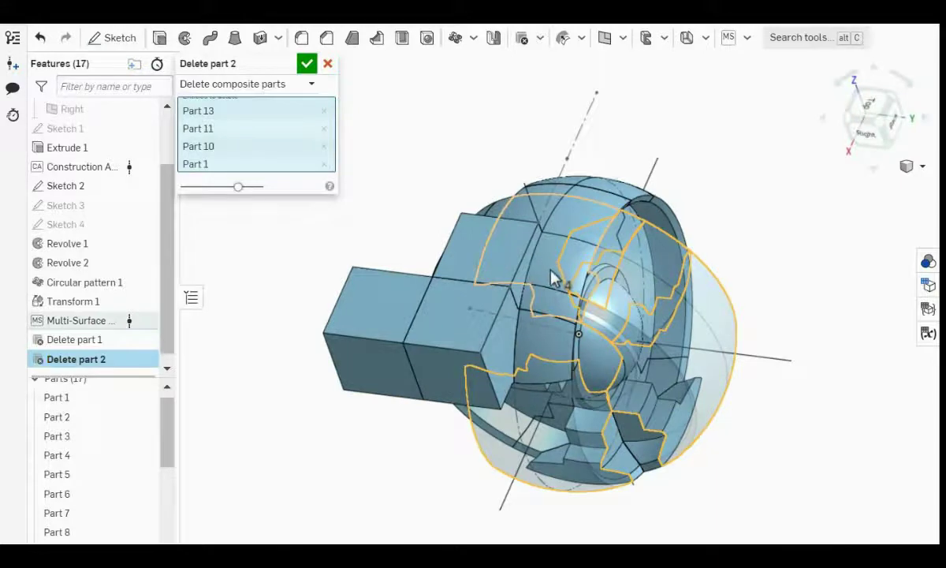
right_drag(724, 490, 719, 464)
click(718, 462)
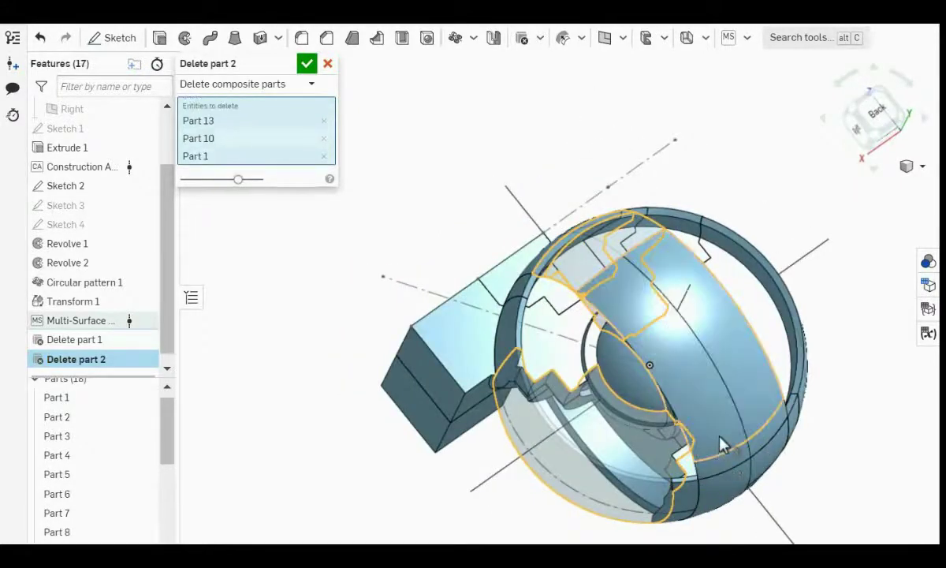
click(727, 462)
click(727, 505)
click(712, 509)
click(712, 493)
right_drag(712, 493, 737, 473)
click(719, 471)
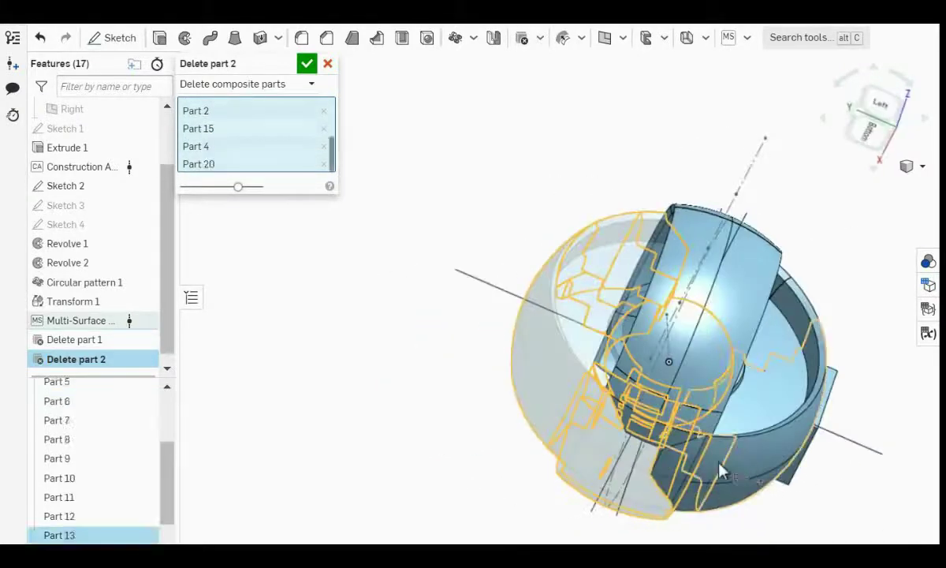
click(712, 344)
click(581, 237)
Add Parts 16, 5, 9, 21 and 6, then confirm Delete part 2.
right_drag(581, 236, 792, 218)
click(709, 236)
click(723, 197)
click(782, 221)
click(800, 370)
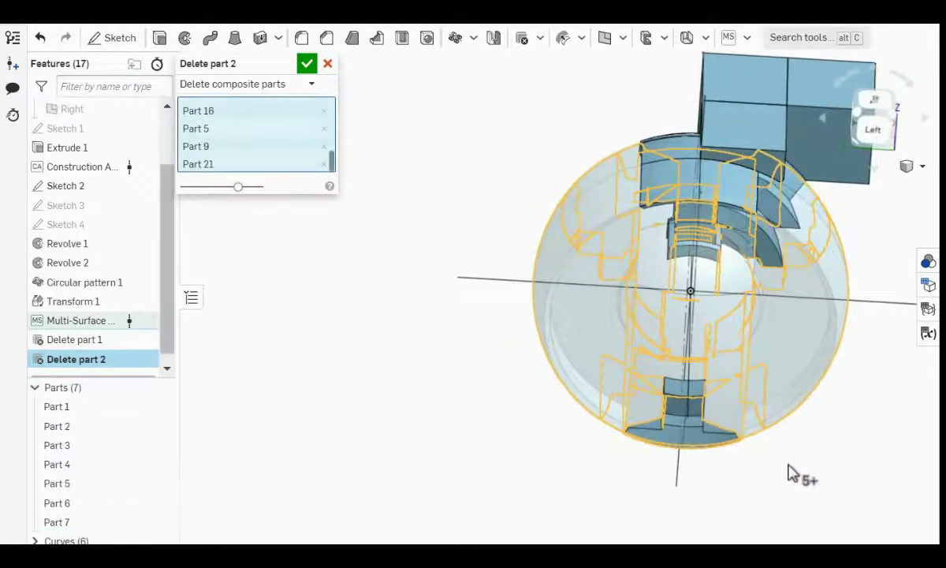
right_drag(805, 437, 784, 387)
click(737, 367)
right_drag(445, 318, 370, 209)
click(308, 64)
right_drag(323, 120, 539, 387)
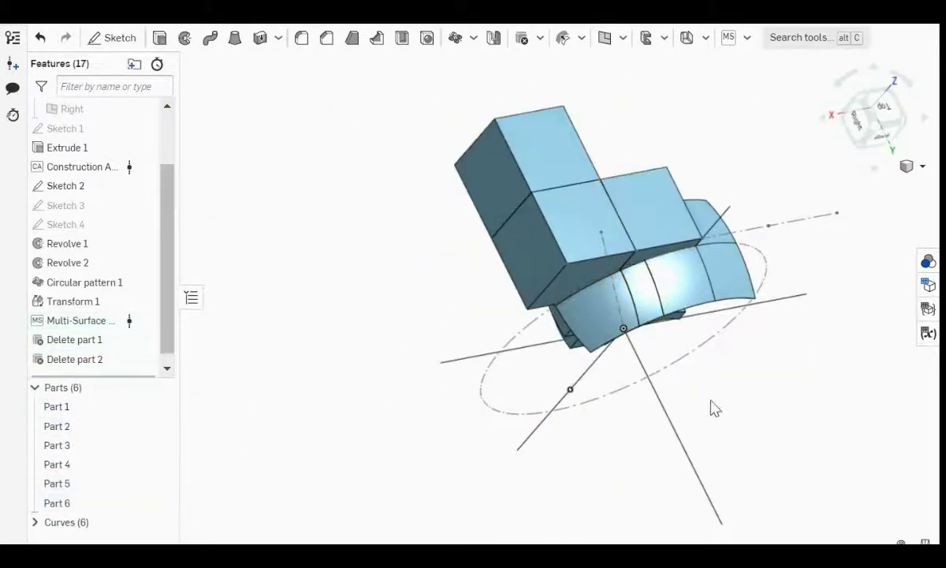
right_drag(712, 403, 676, 396)
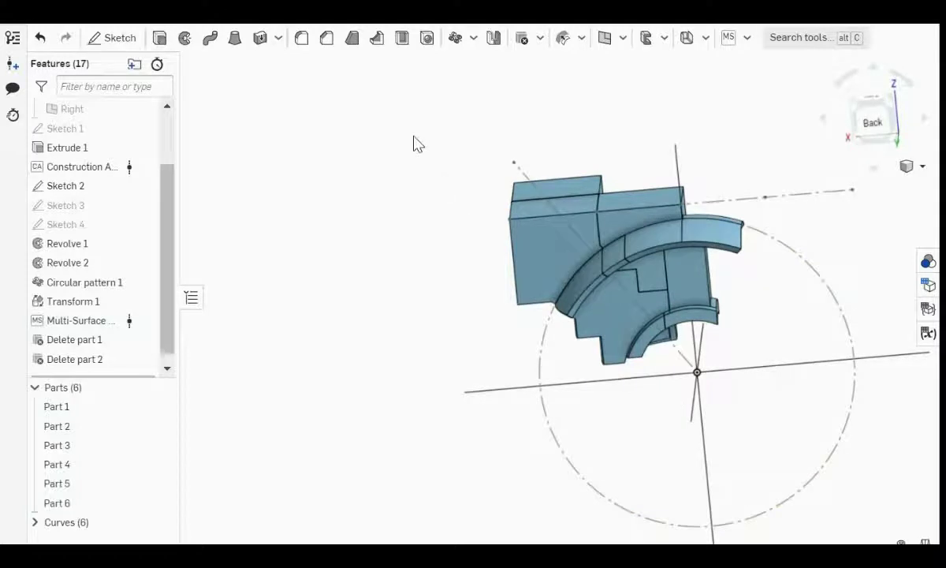
right_drag(446, 412, 485, 426)
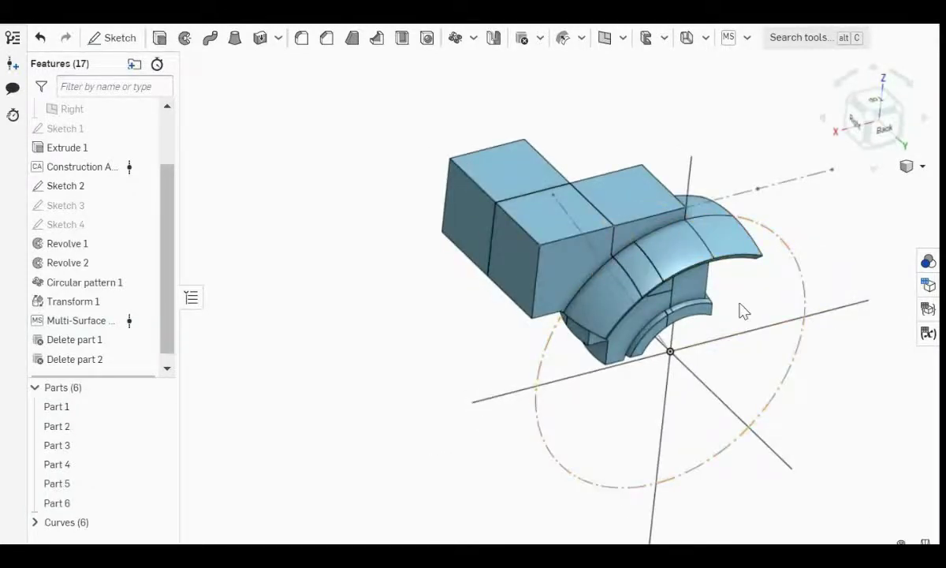
scroll(715, 228, up, 3)
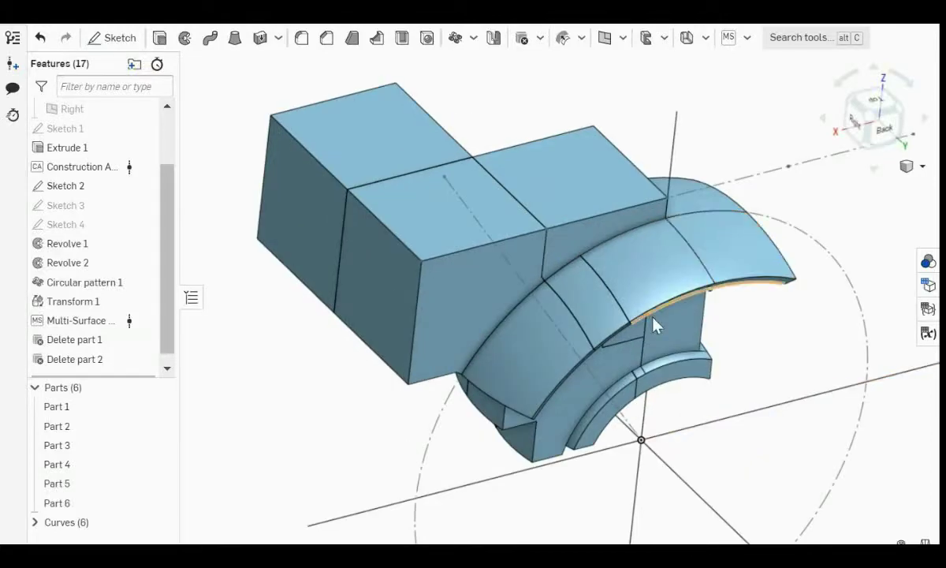